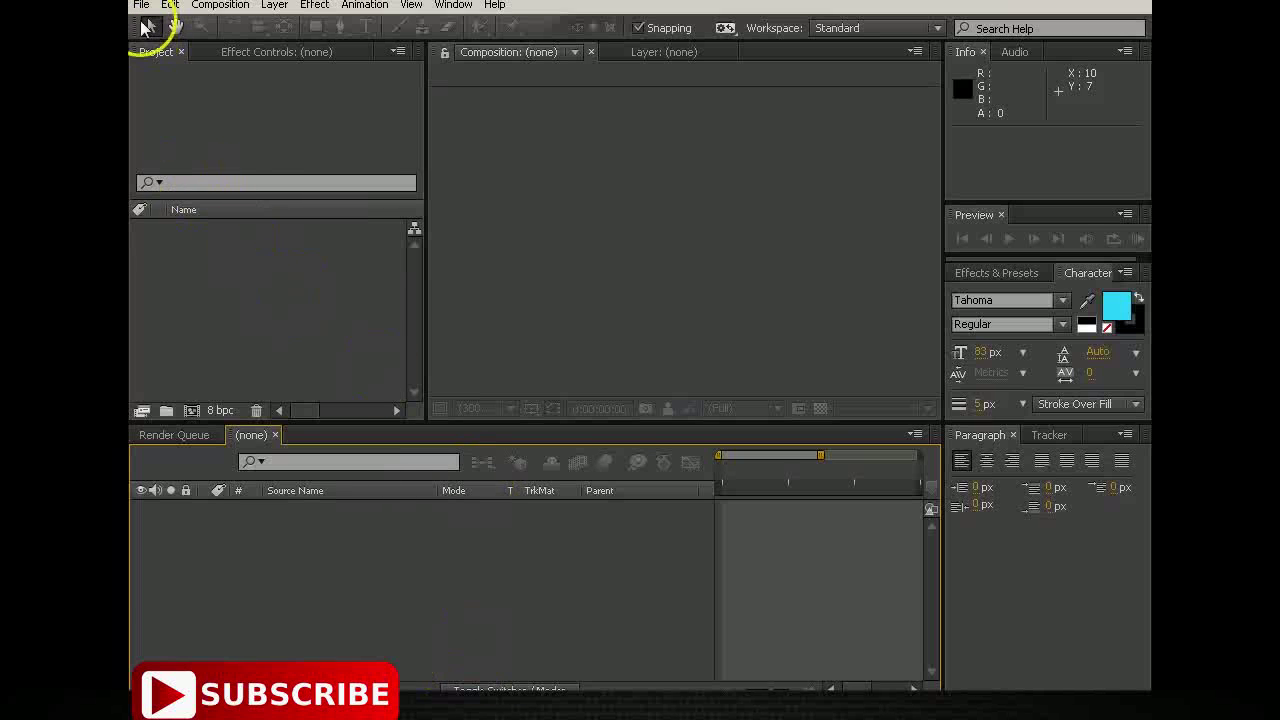
Discard the current work and start a blank project via File > New > New Project
left_click(140, 6)
mouse_move(343, 23)
left_click(410, 25)
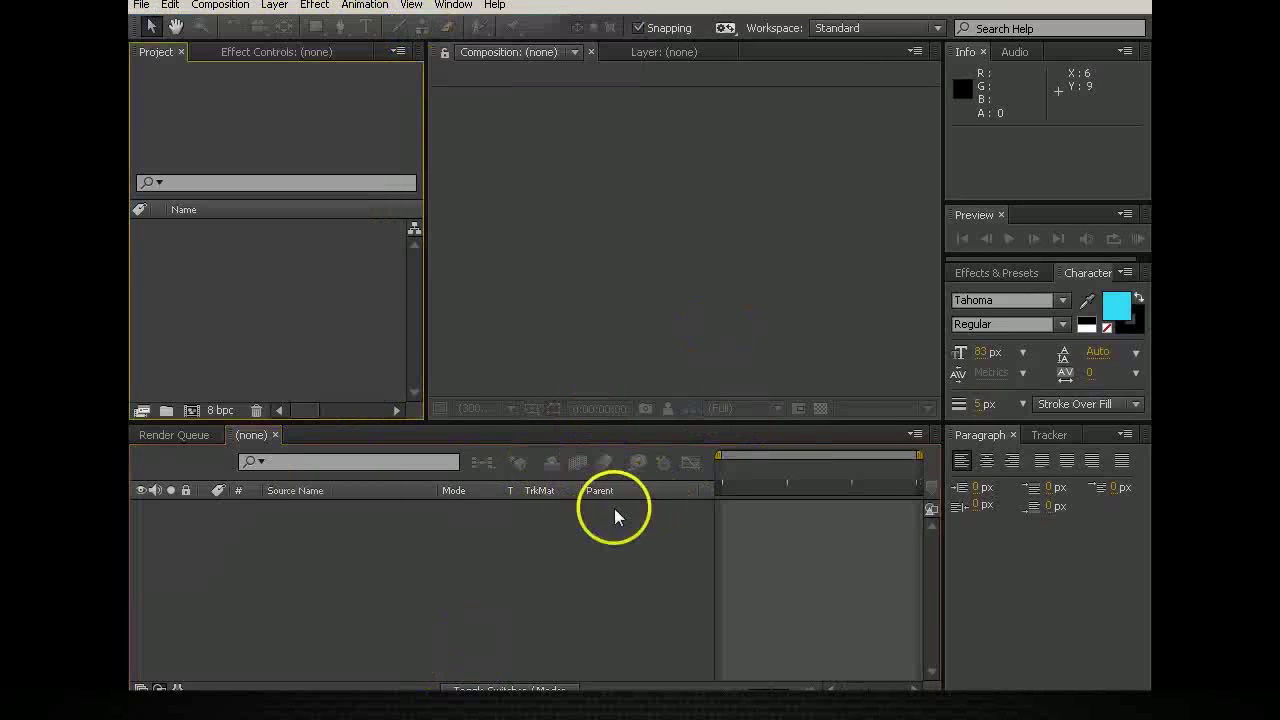
key("ctrl+n")
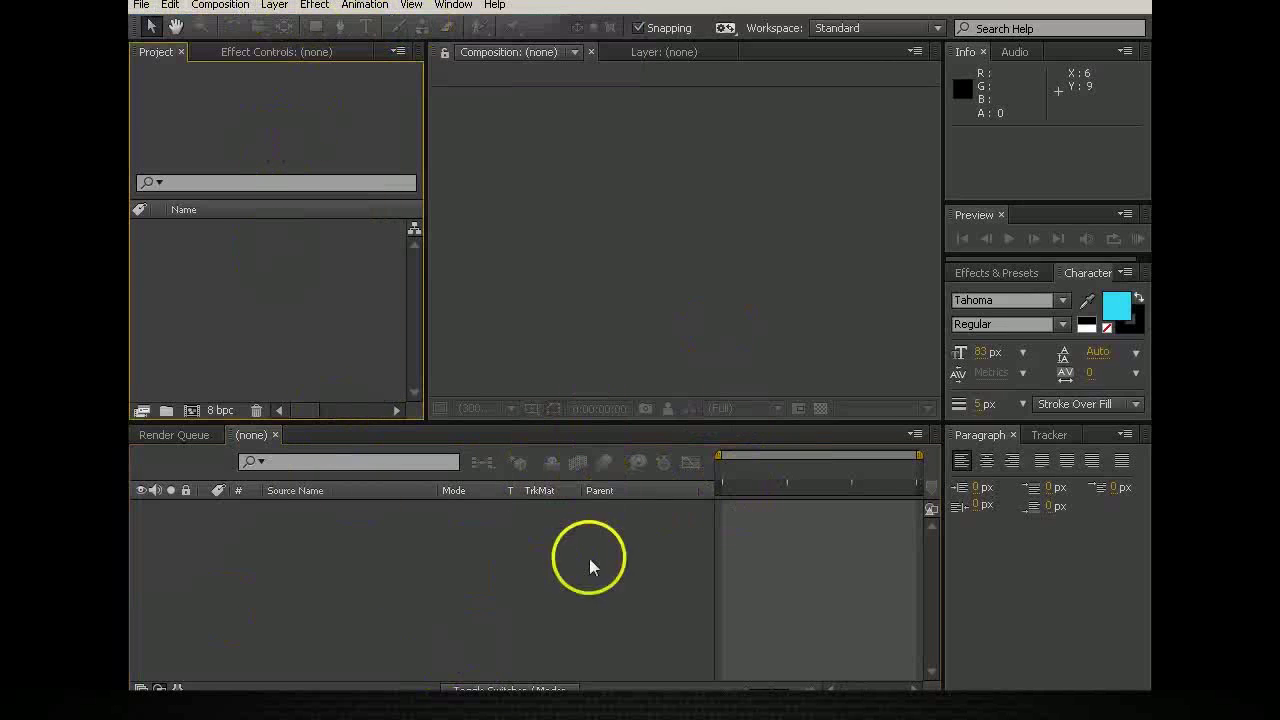
left_click(215, 5)
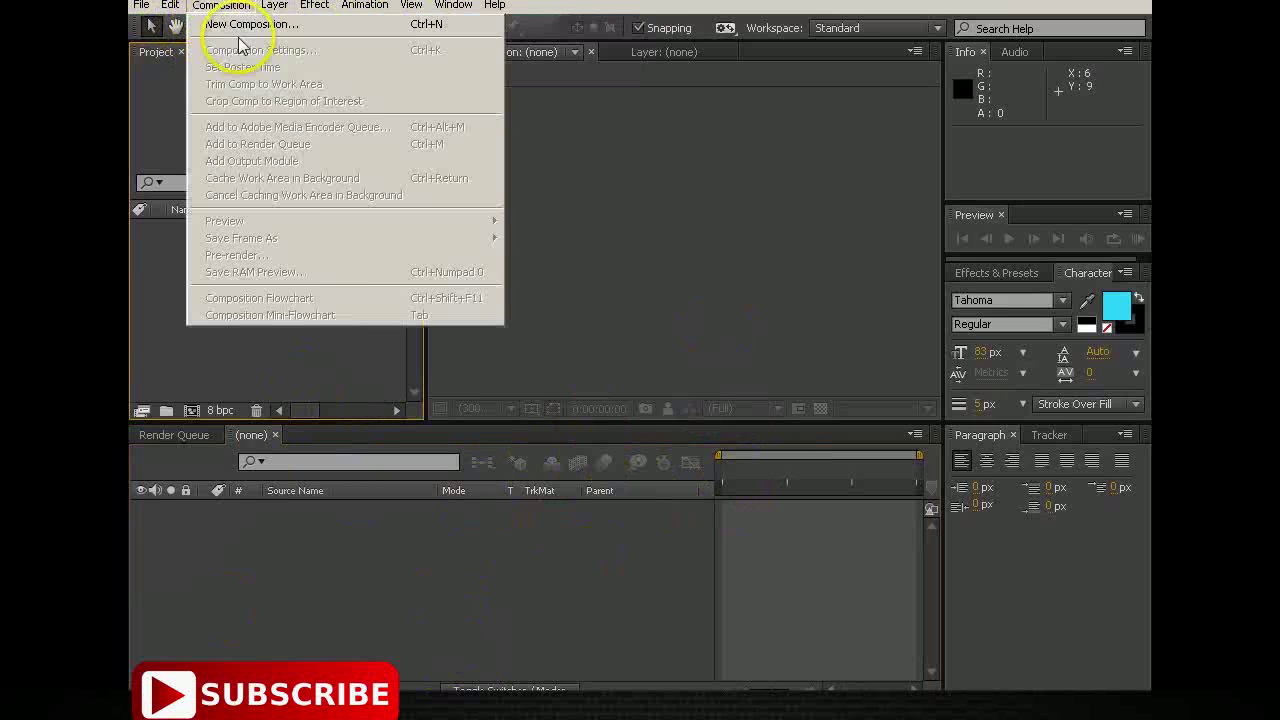
Create Comp 1 with the HDV/HDTV 720 29.97 preset: 1280×720, 29.97 fps, 10 seconds
mouse_move(345, 6)
left_click(245, 25)
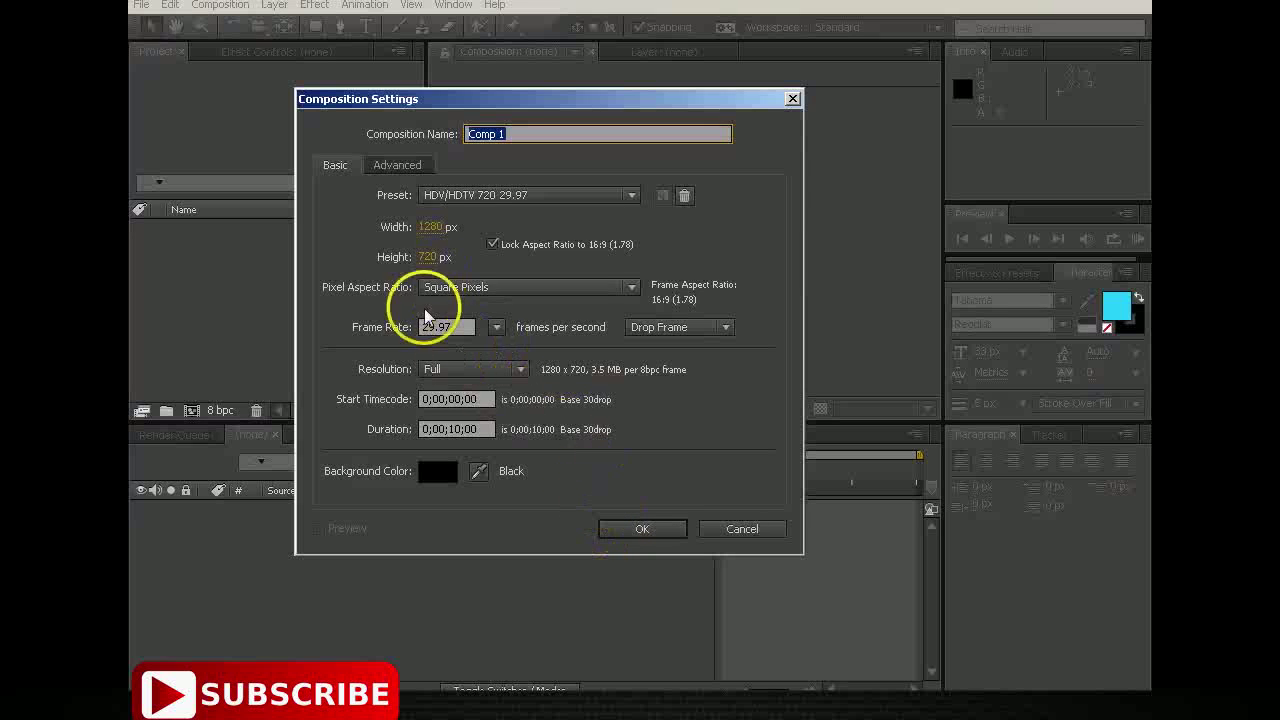
left_click(480, 195)
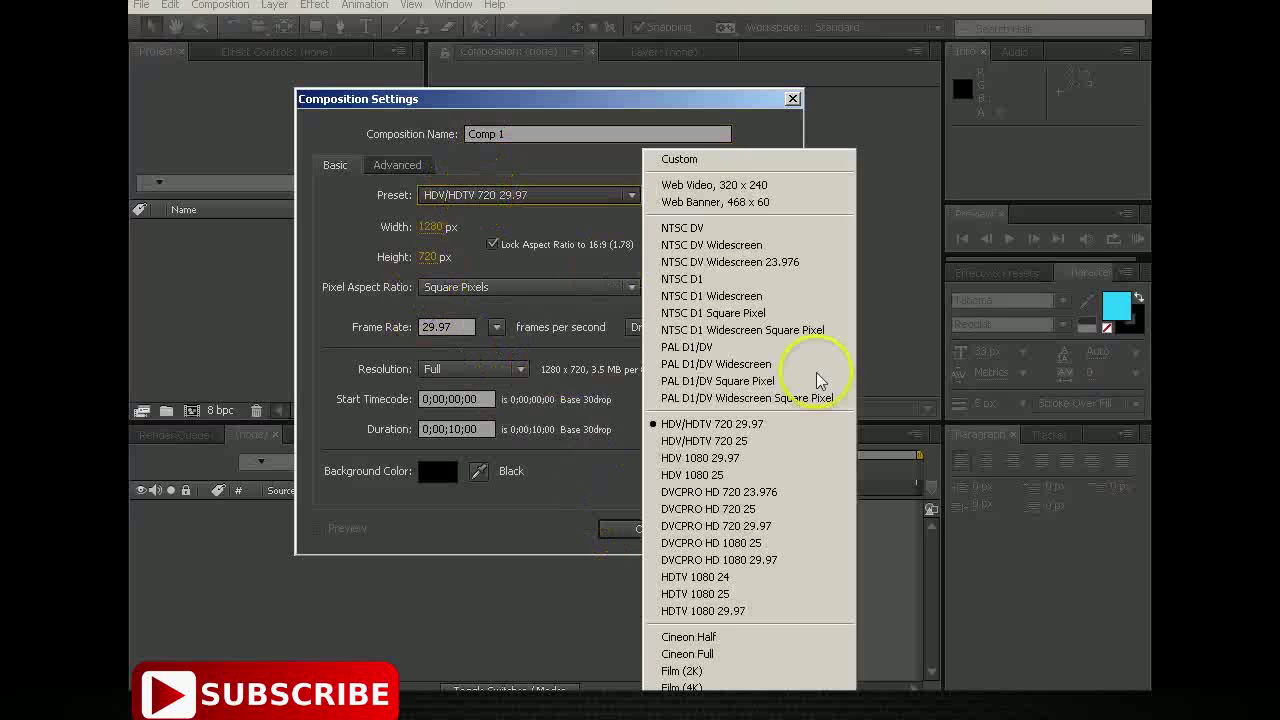
left_click(745, 428)
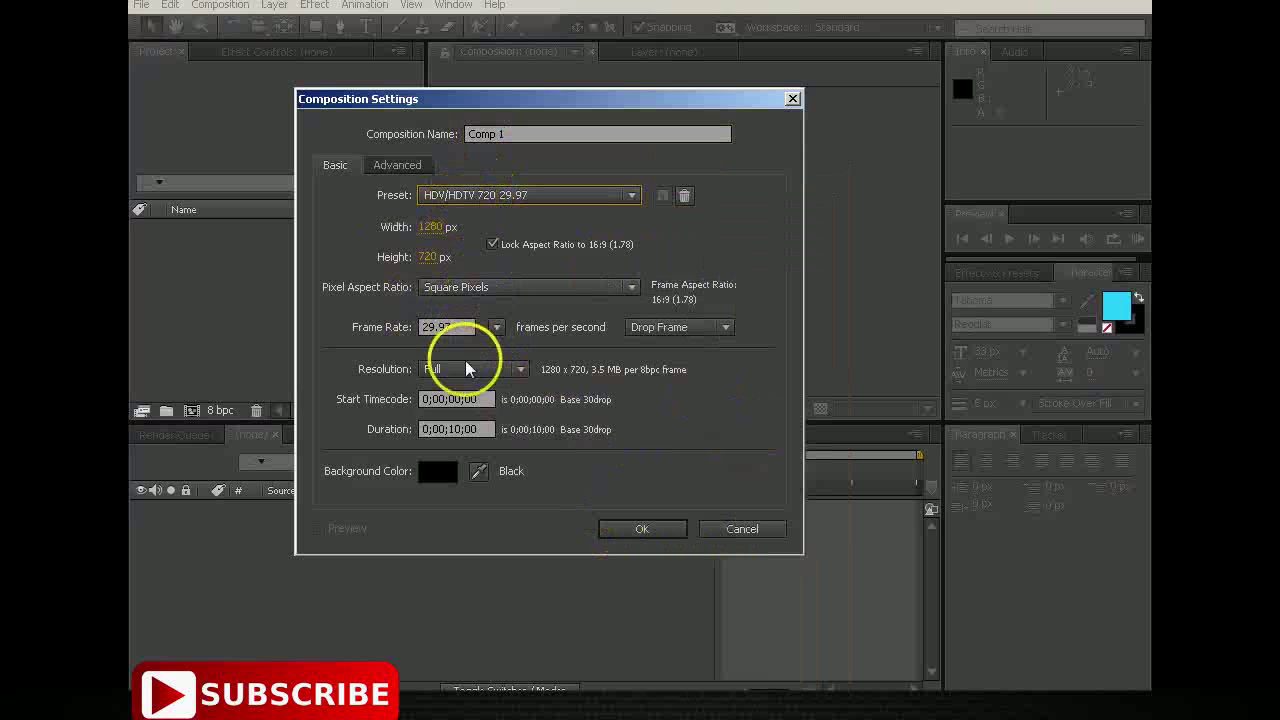
left_click(656, 522)
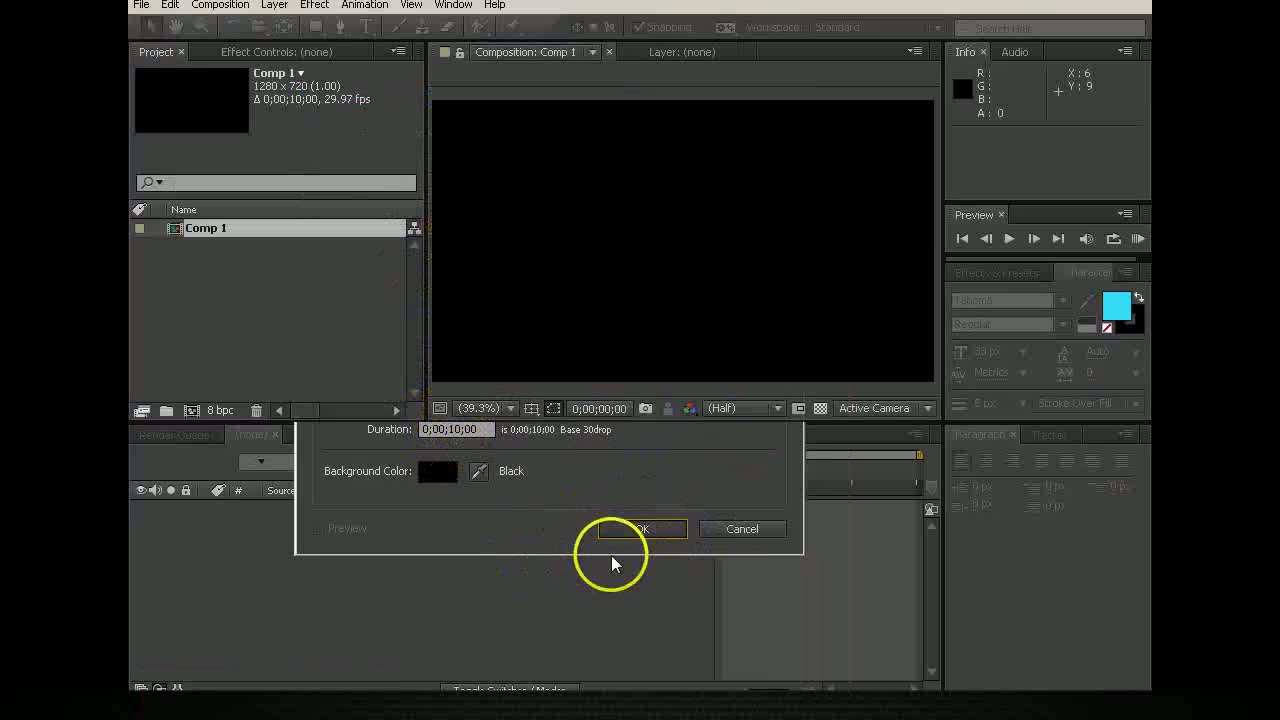
Add a full-frame blue solid layer, Blue Solid 1, to Comp 1
right_click(395, 575)
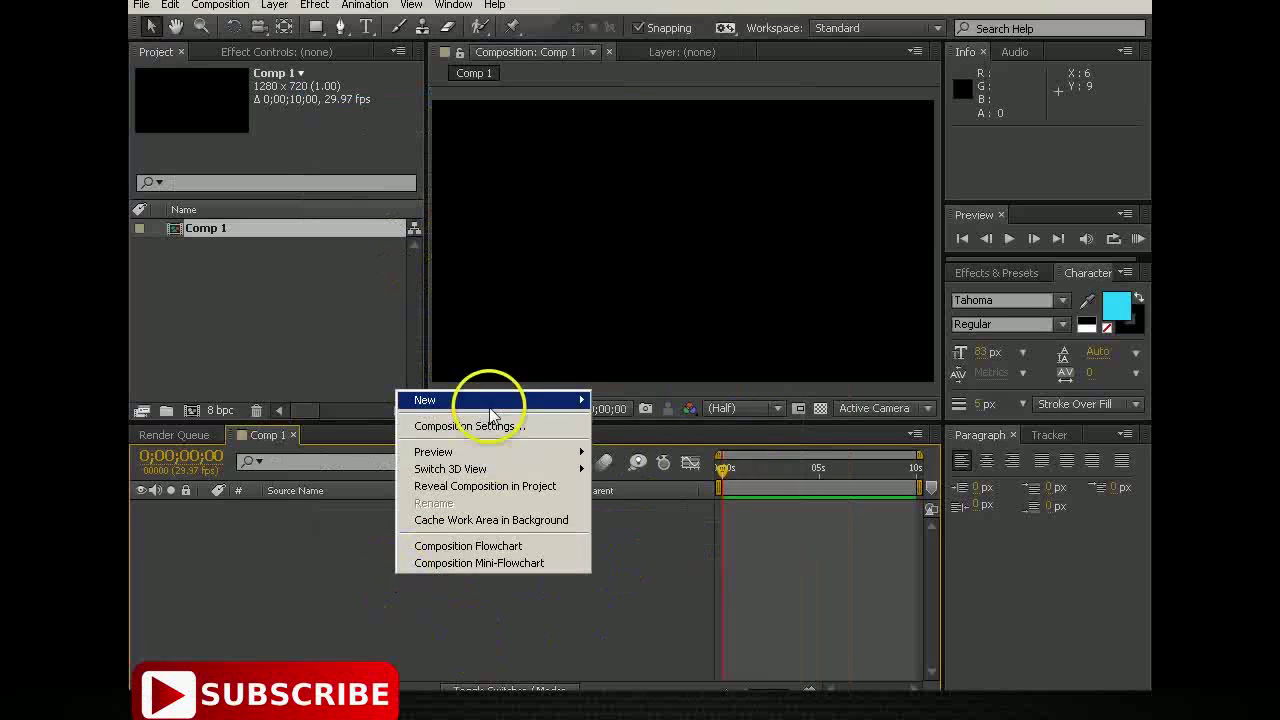
mouse_move(488, 400)
left_click(622, 443)
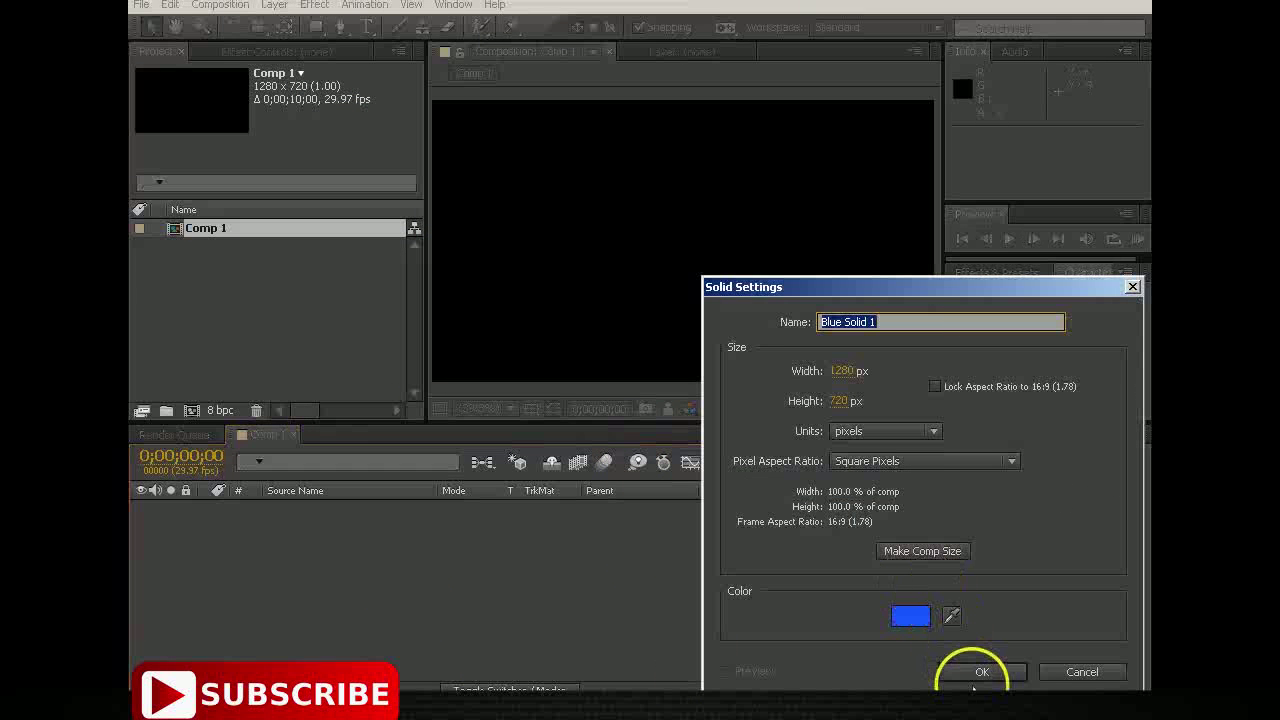
left_click(980, 674)
Add a new empty text layer above Blue Solid 1
right_click(414, 598)
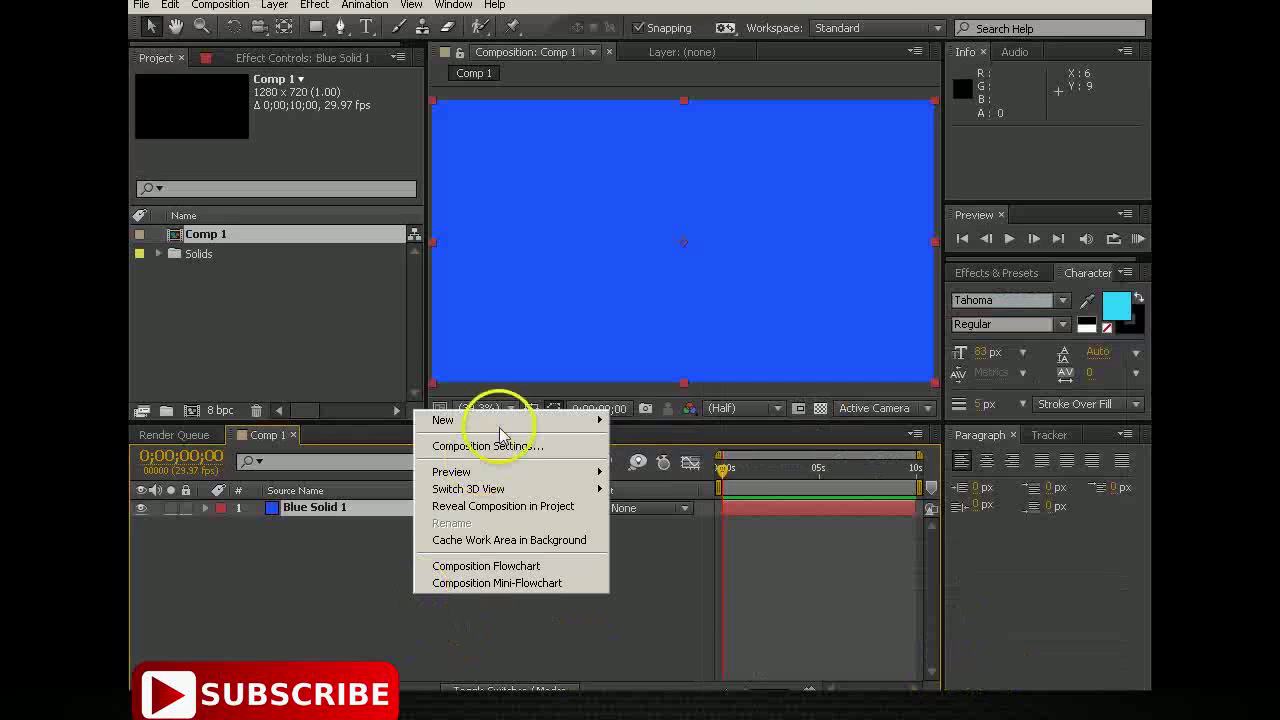
mouse_move(514, 421)
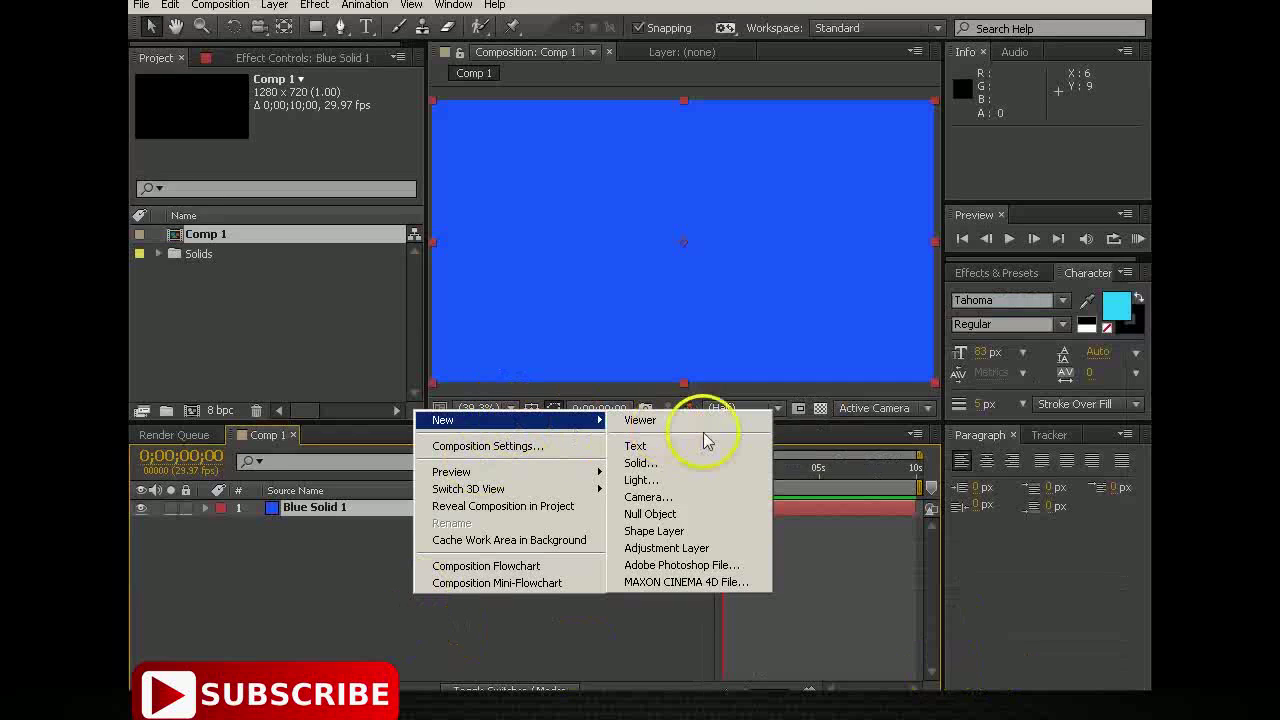
left_click(650, 445)
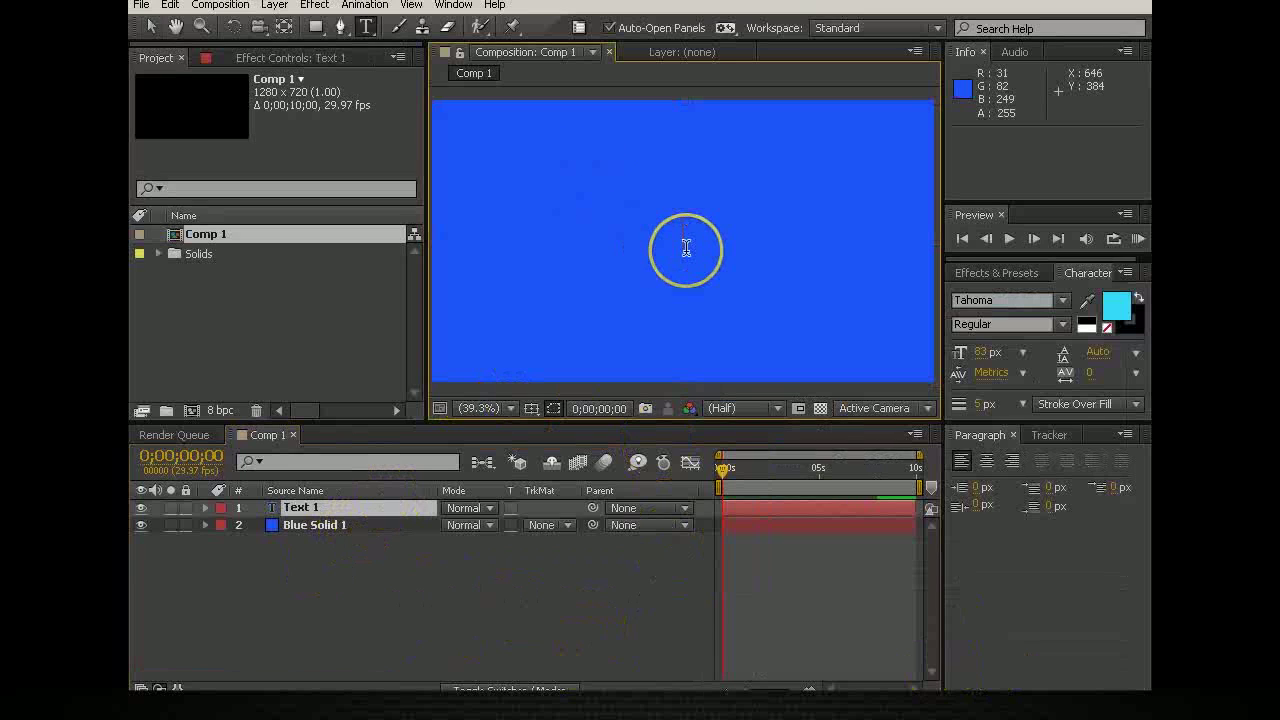
Enter 'the MIR' as the text, hide that layer, and select Blue Solid 1
type("the MI")
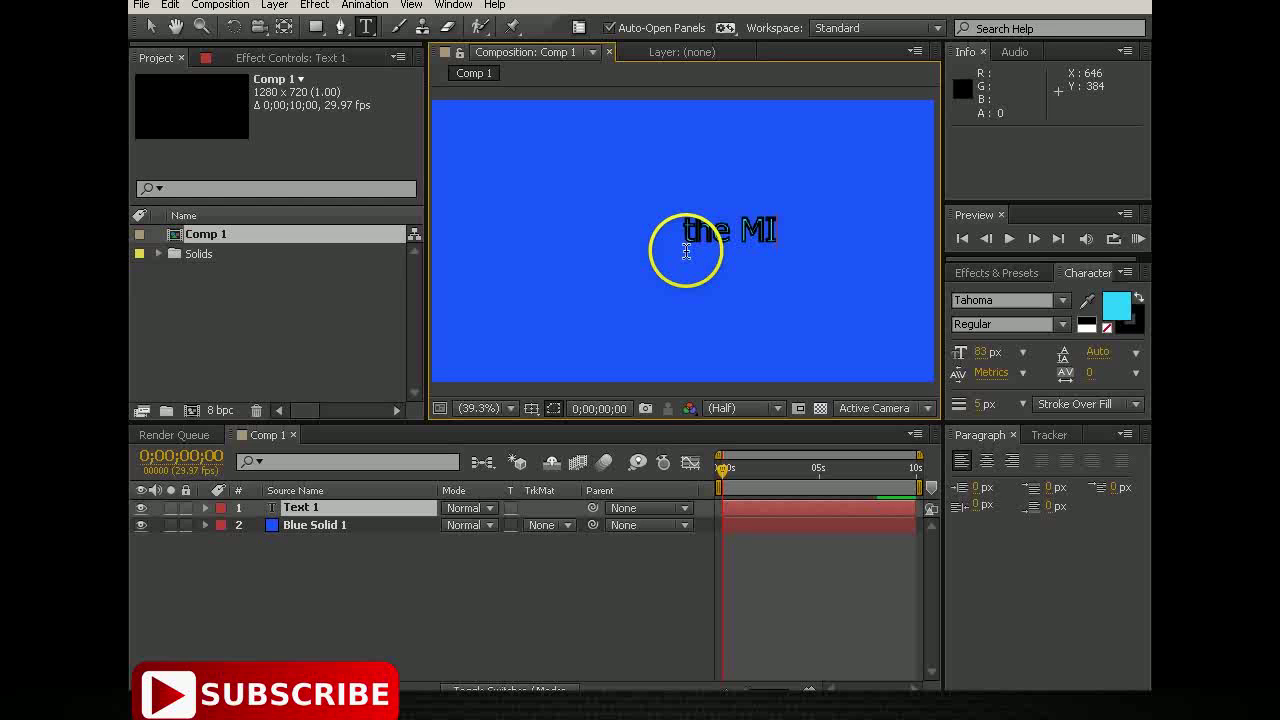
type("R")
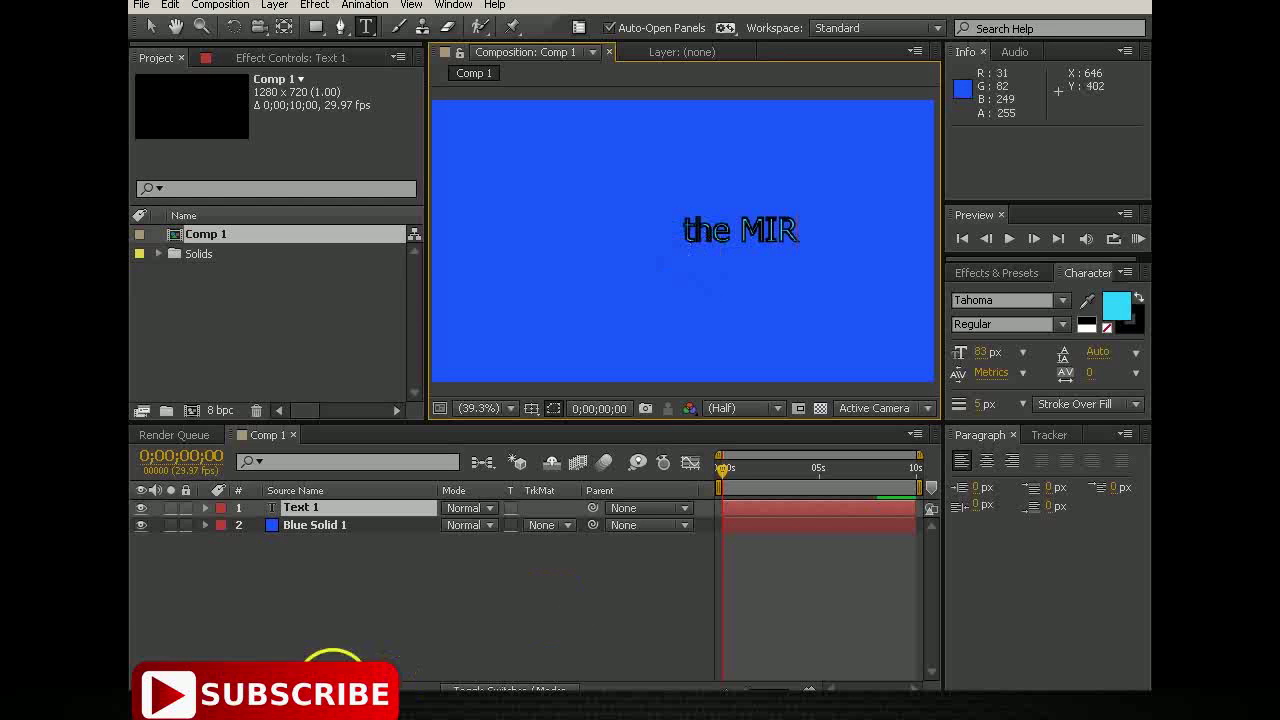
left_click(141, 508)
left_click(266, 528)
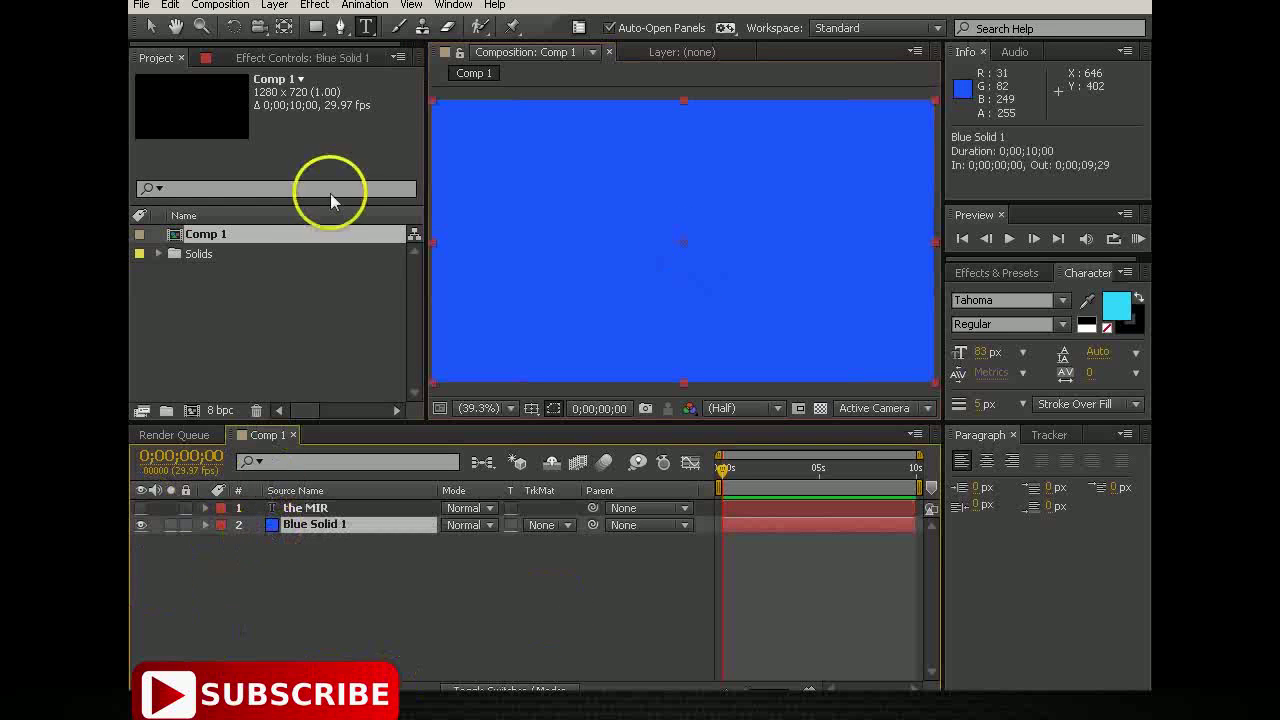
Apply Video Copilot's Element effect to Blue Solid 1 and bring up its Scene Setup
left_click(315, 5)
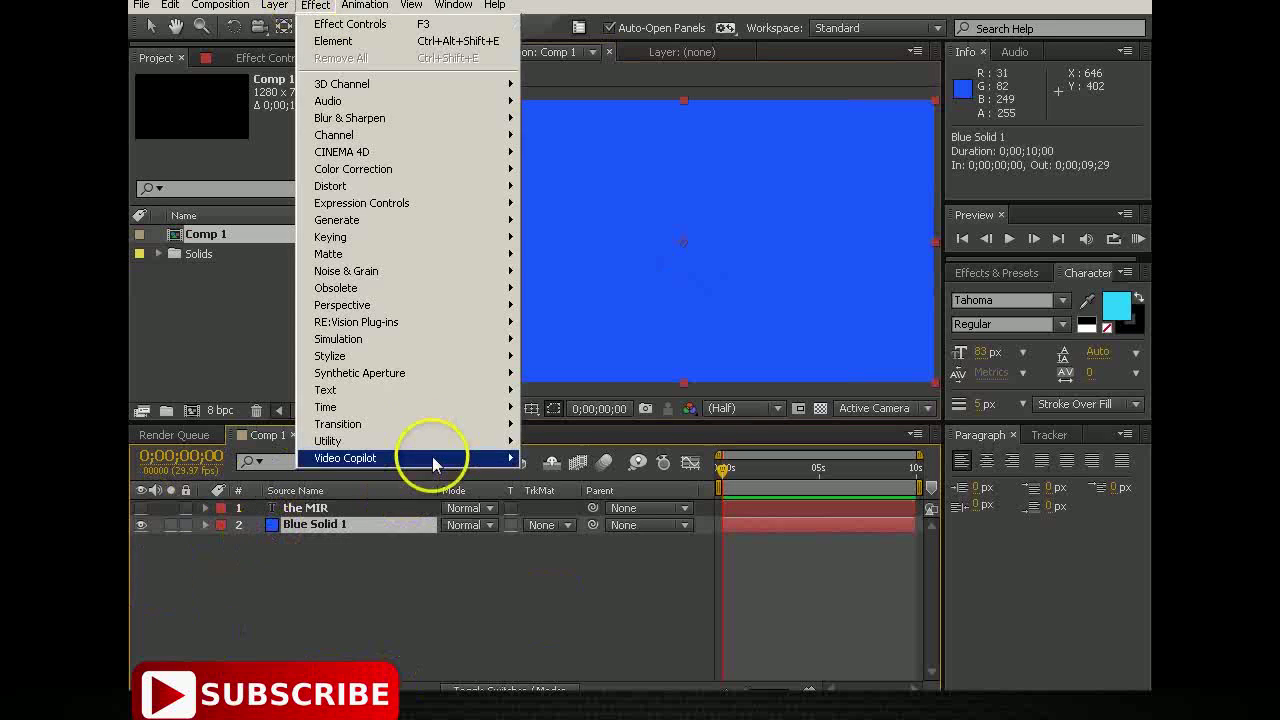
left_click(571, 686)
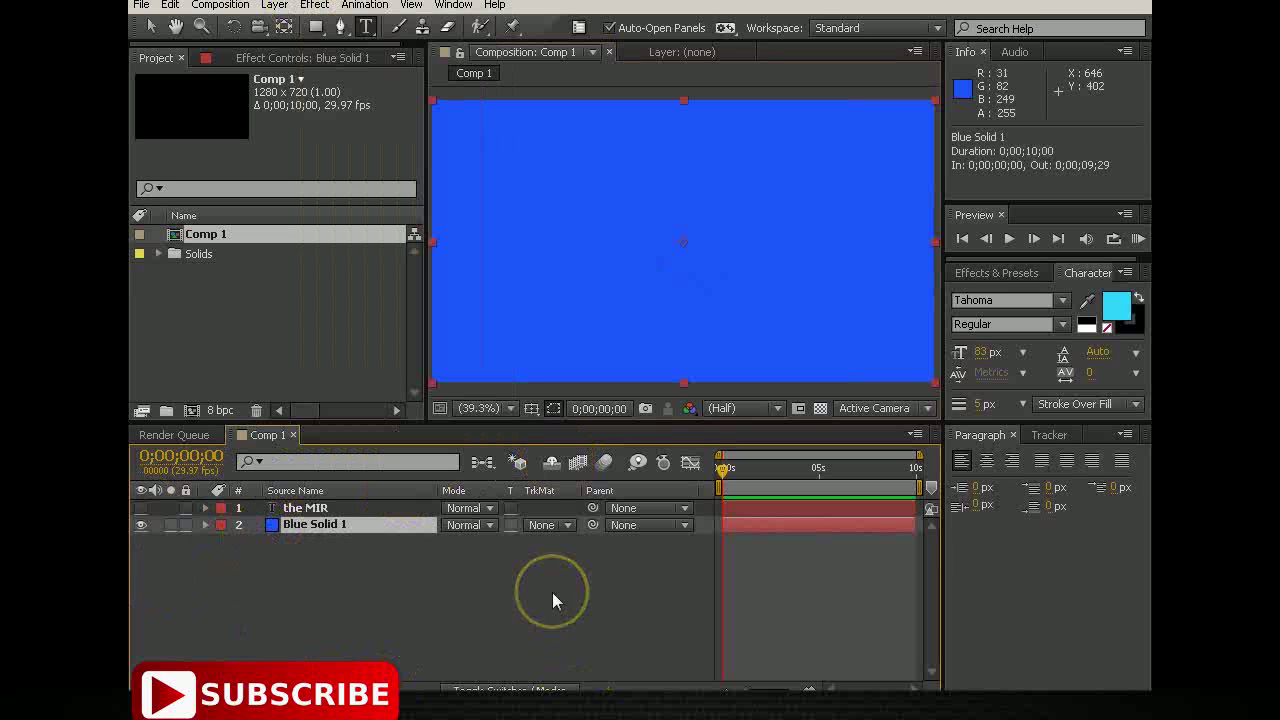
left_click(672, 328)
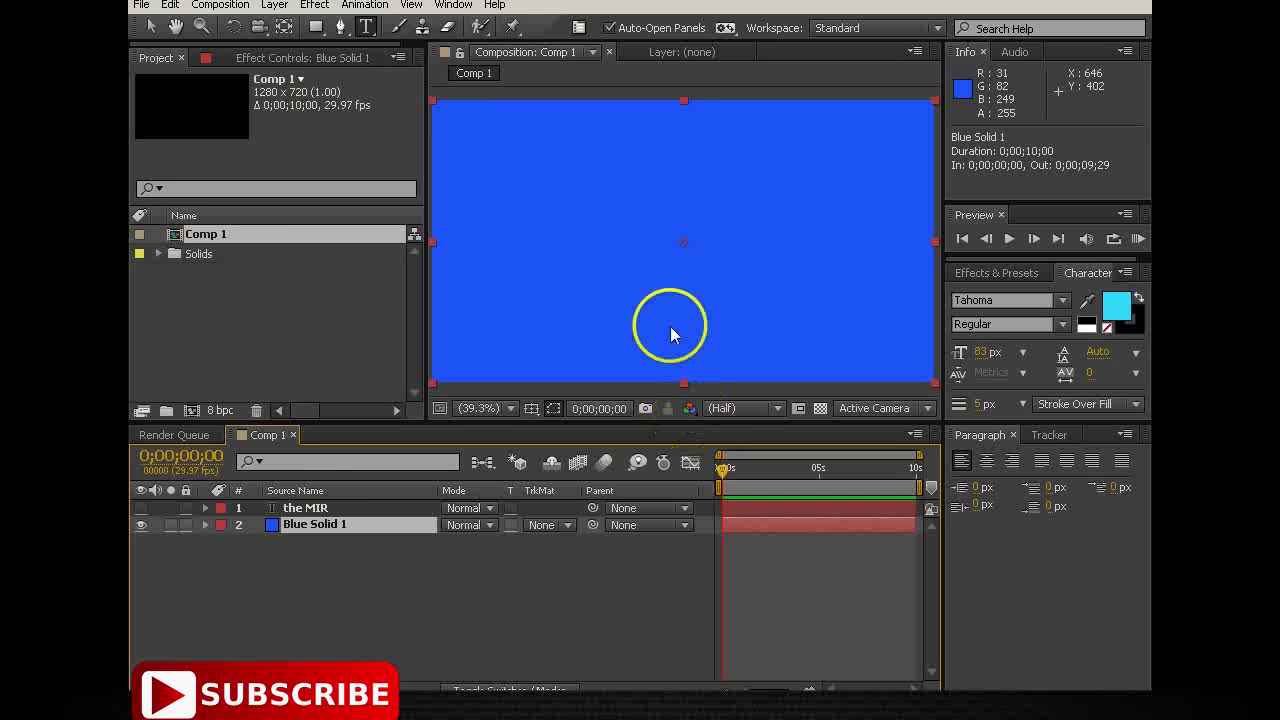
key("ctrl+alt+shift+e")
left_click(319, 206)
left_click(250, 136)
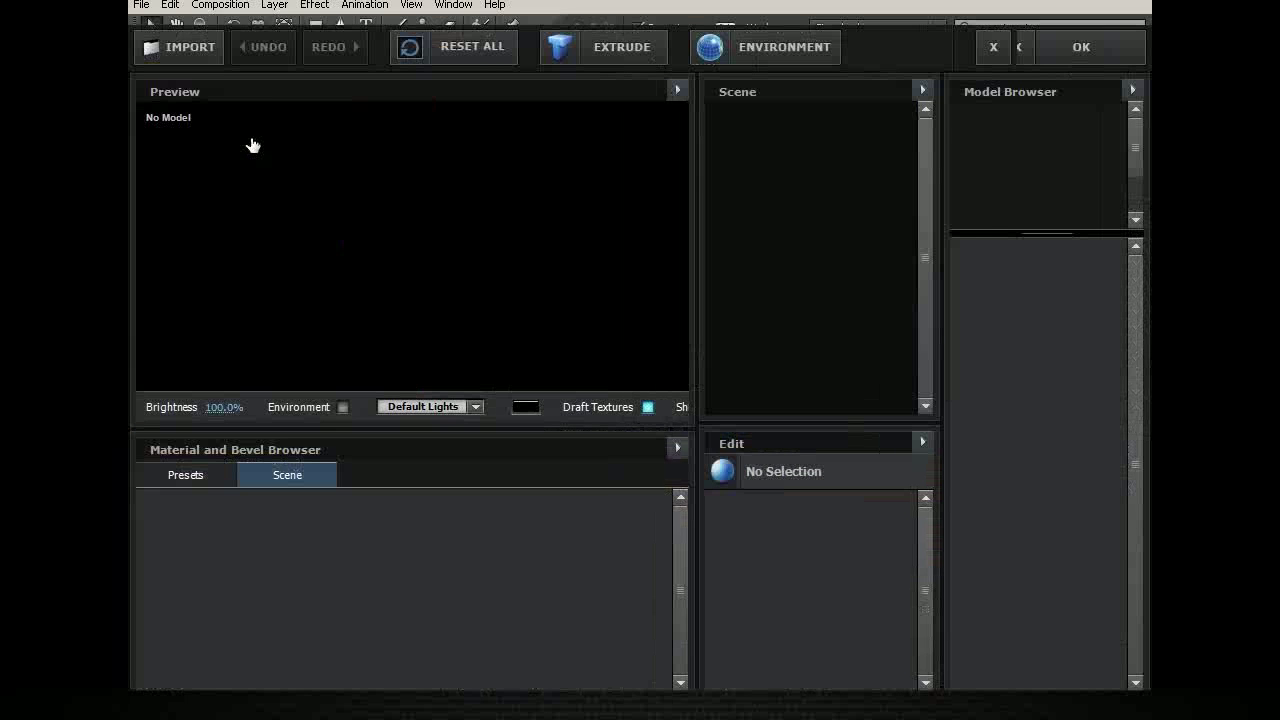
Set Element's Custom Text and Masks Path Layer 1 to the MIR layer
left_click(1100, 46)
left_click(737, 150)
left_click(151, 273)
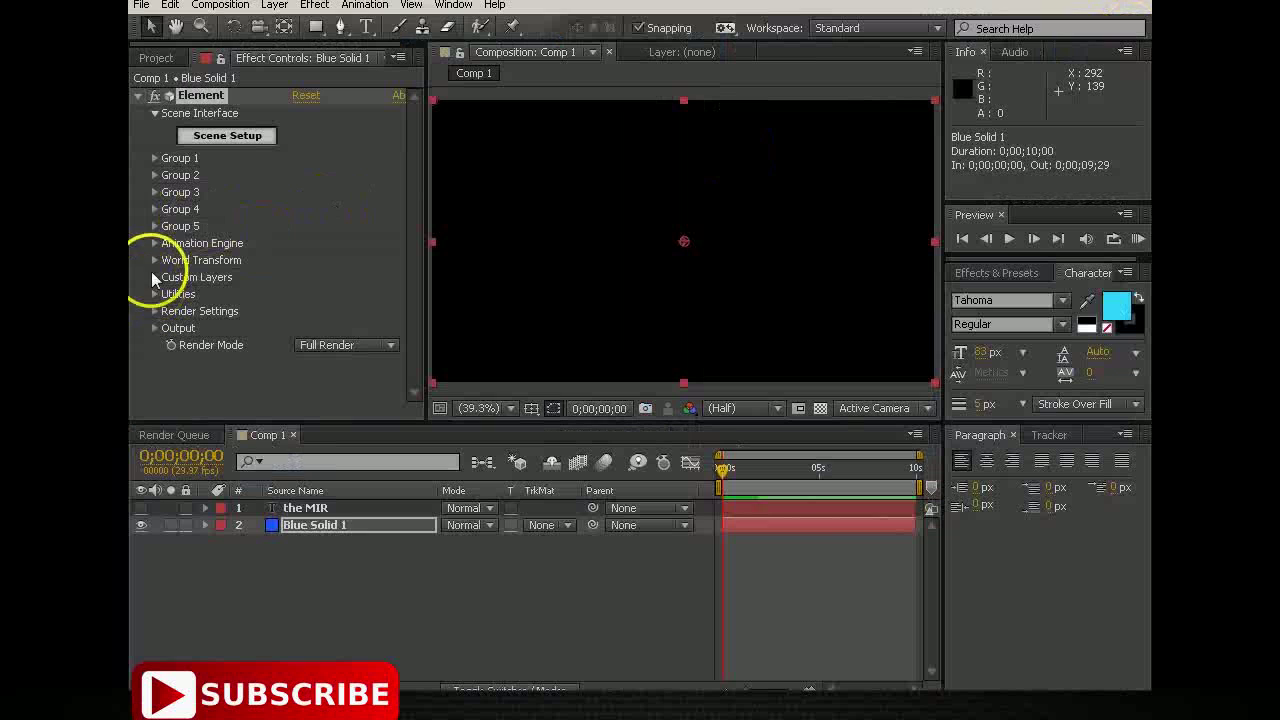
left_click(155, 279)
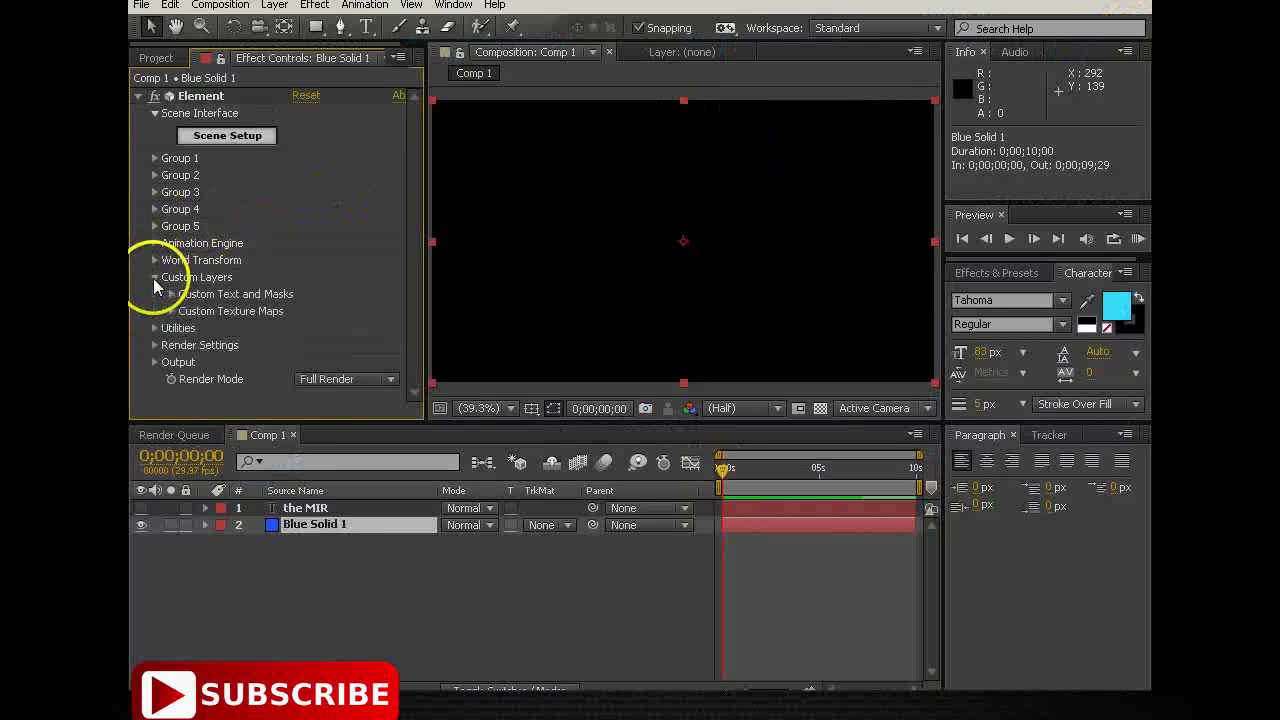
left_click(171, 294)
scroll(309, 320, "down", 2)
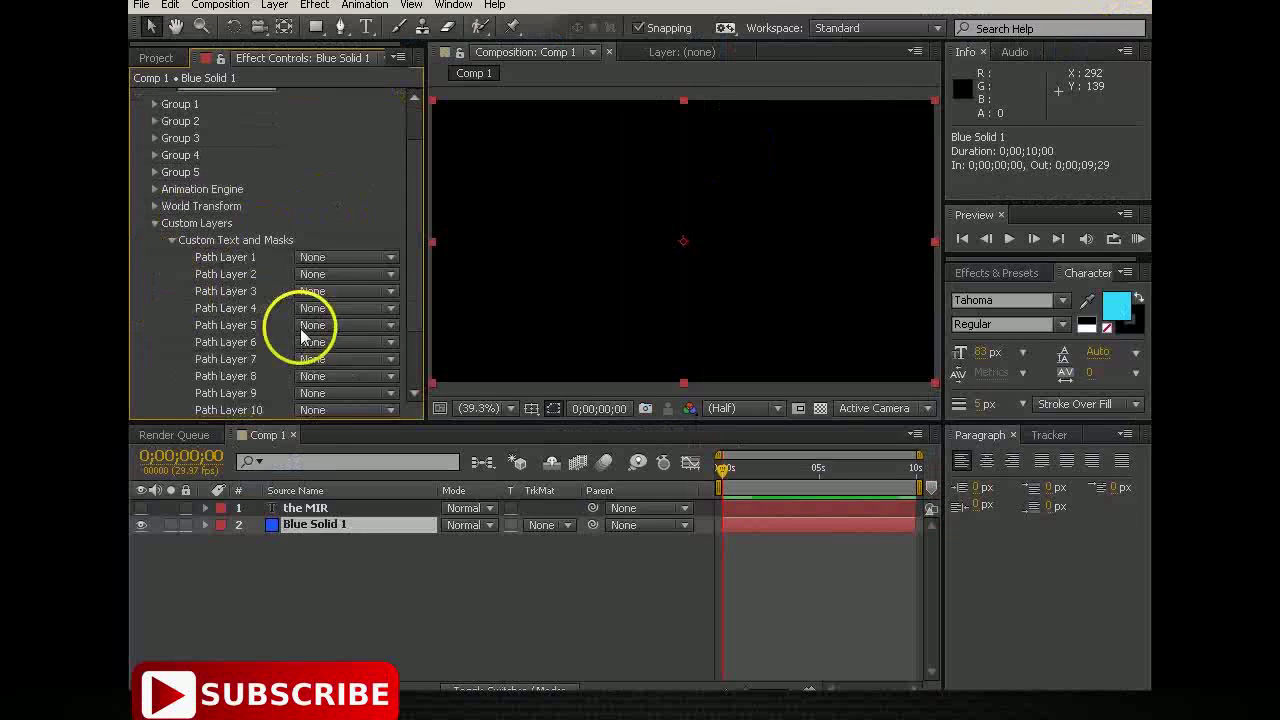
left_click(325, 257)
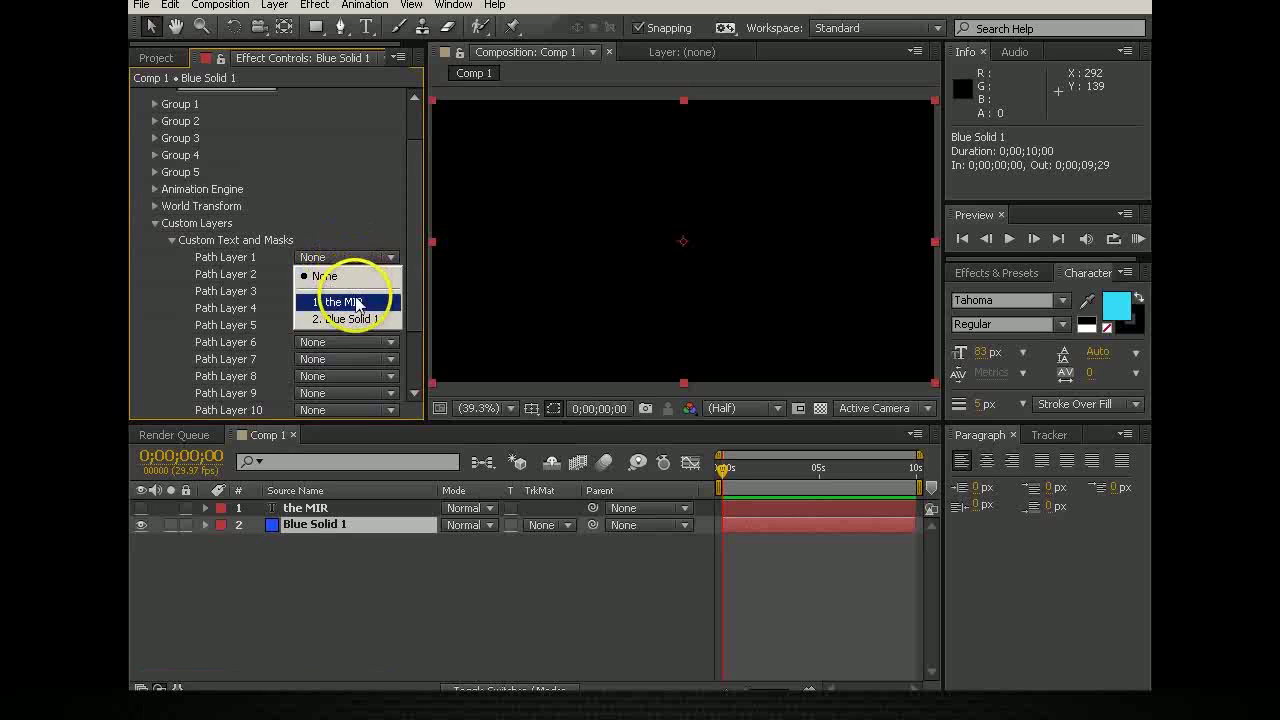
left_click(355, 302)
scroll(274, 168, "up", 2)
Extrude the MIR text in Scene Setup and give it the Black_Hole material
left_click(257, 137)
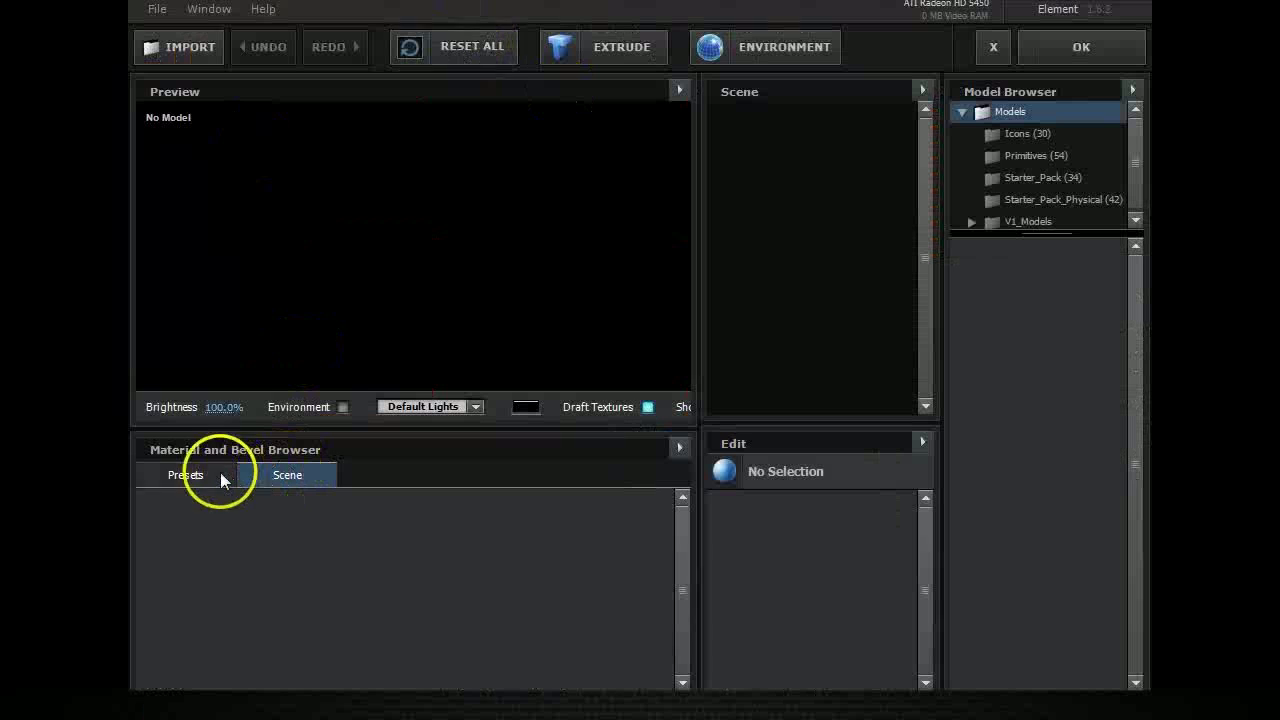
left_click(222, 478)
left_click(626, 52)
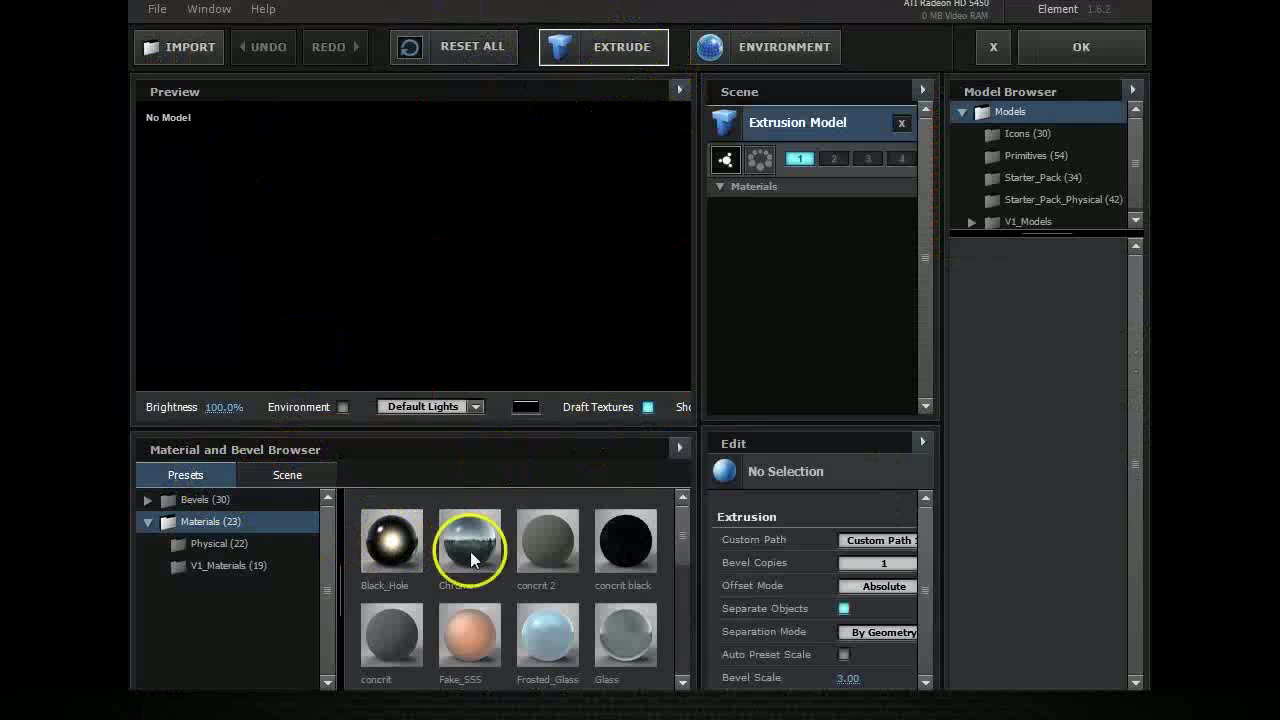
left_click_drag(413, 559, 447, 320)
left_click(1081, 47)
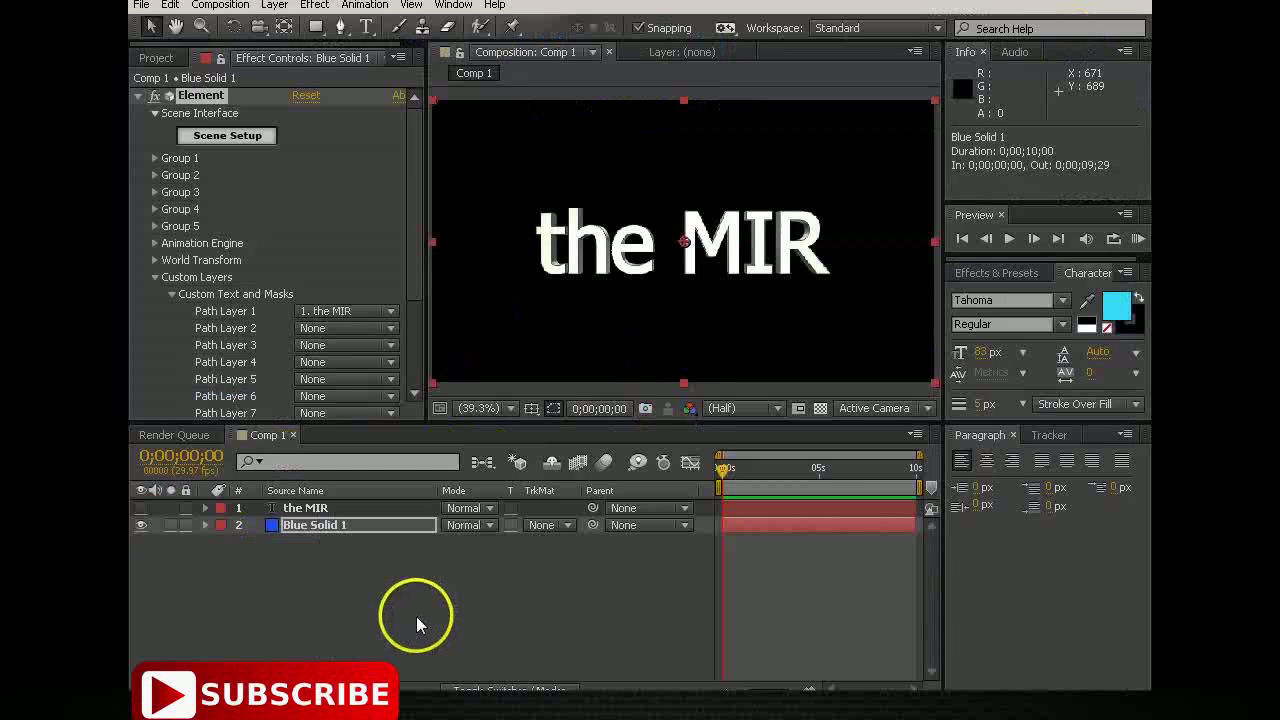
Add Camera 1 with default settings above the MIR and Blue Solid 1 layers
right_click(370, 580)
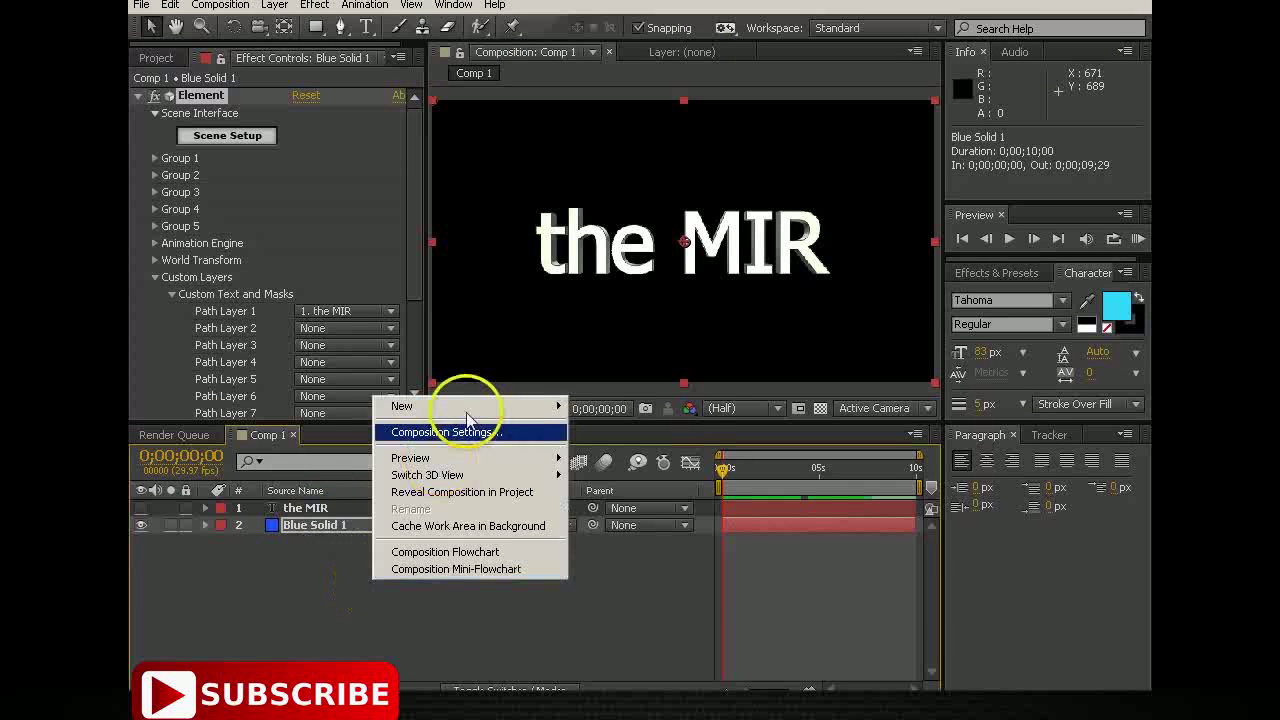
mouse_move(470, 415)
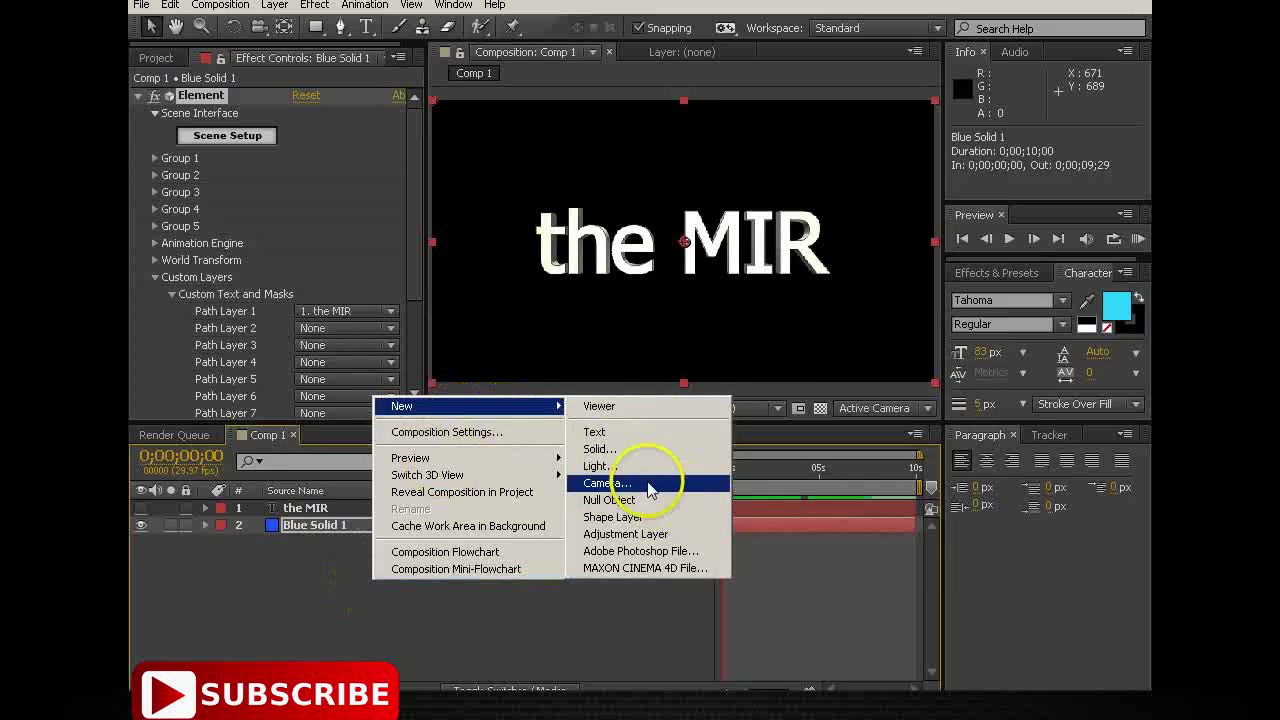
left_click(640, 483)
left_click(857, 562)
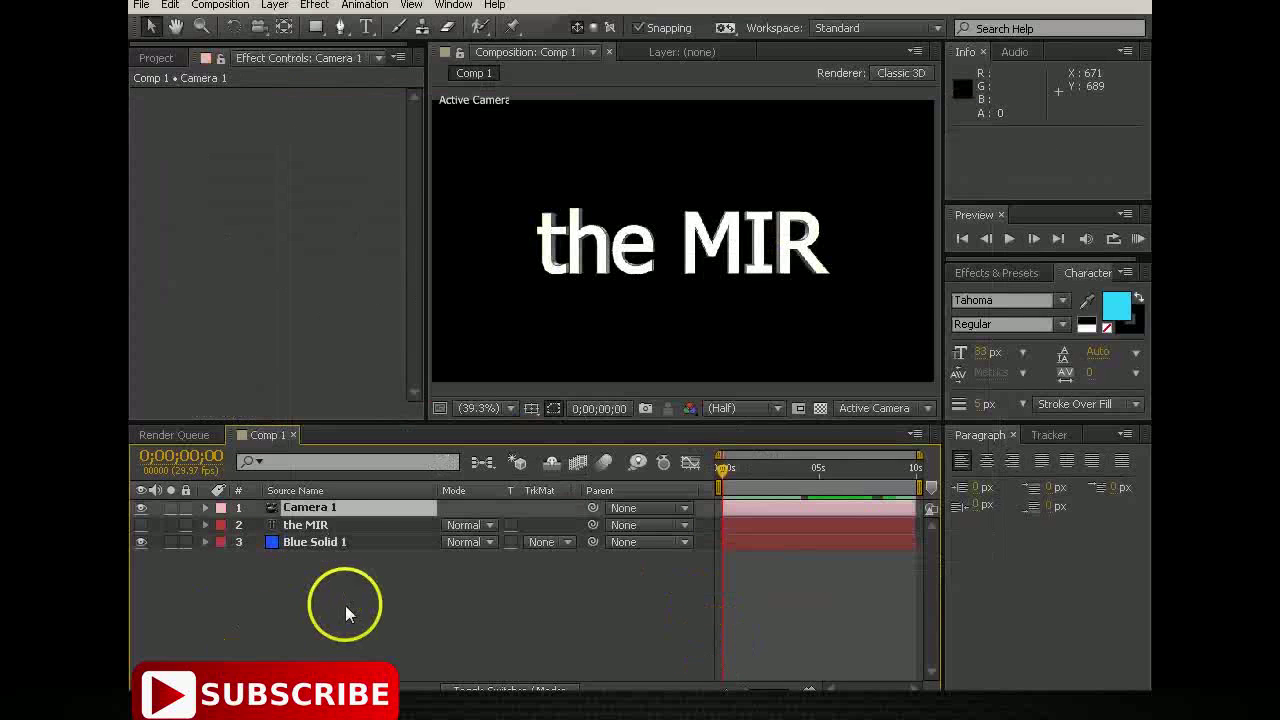
Look over the MIR layer and the Project and Effect Controls panels, then deselect all layers
left_click(341, 527)
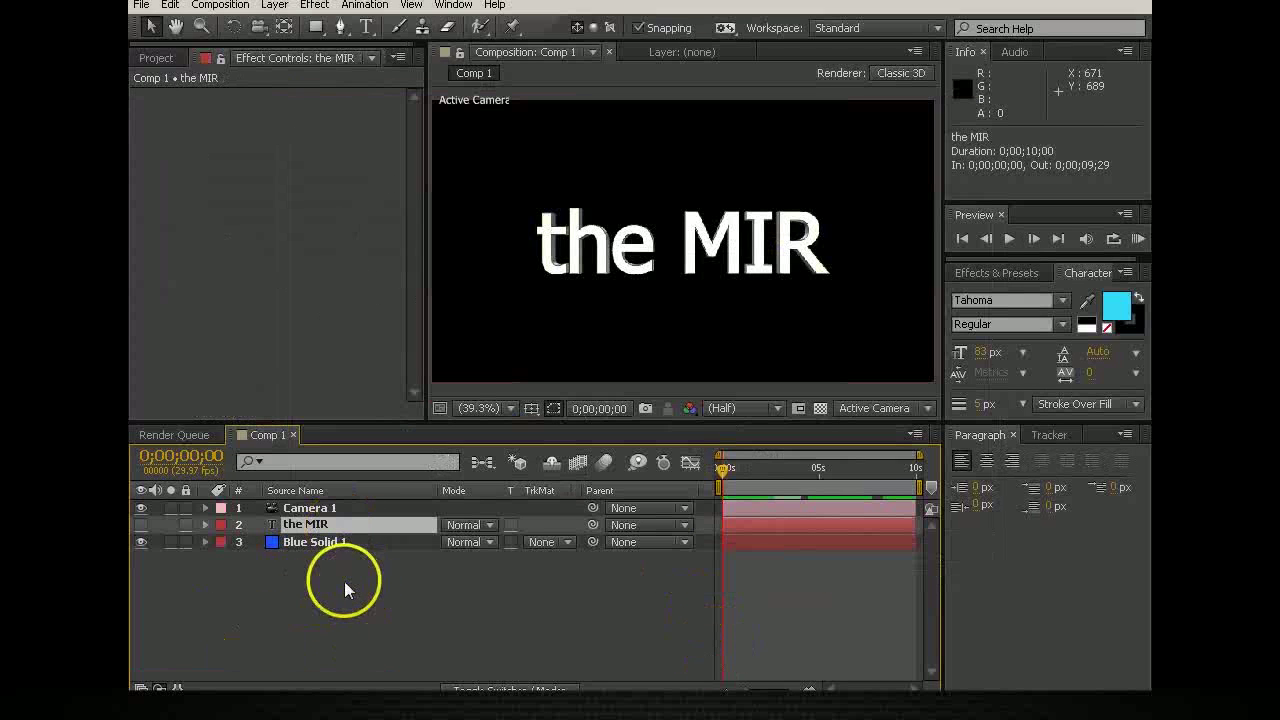
right_click(326, 586)
left_click(309, 607)
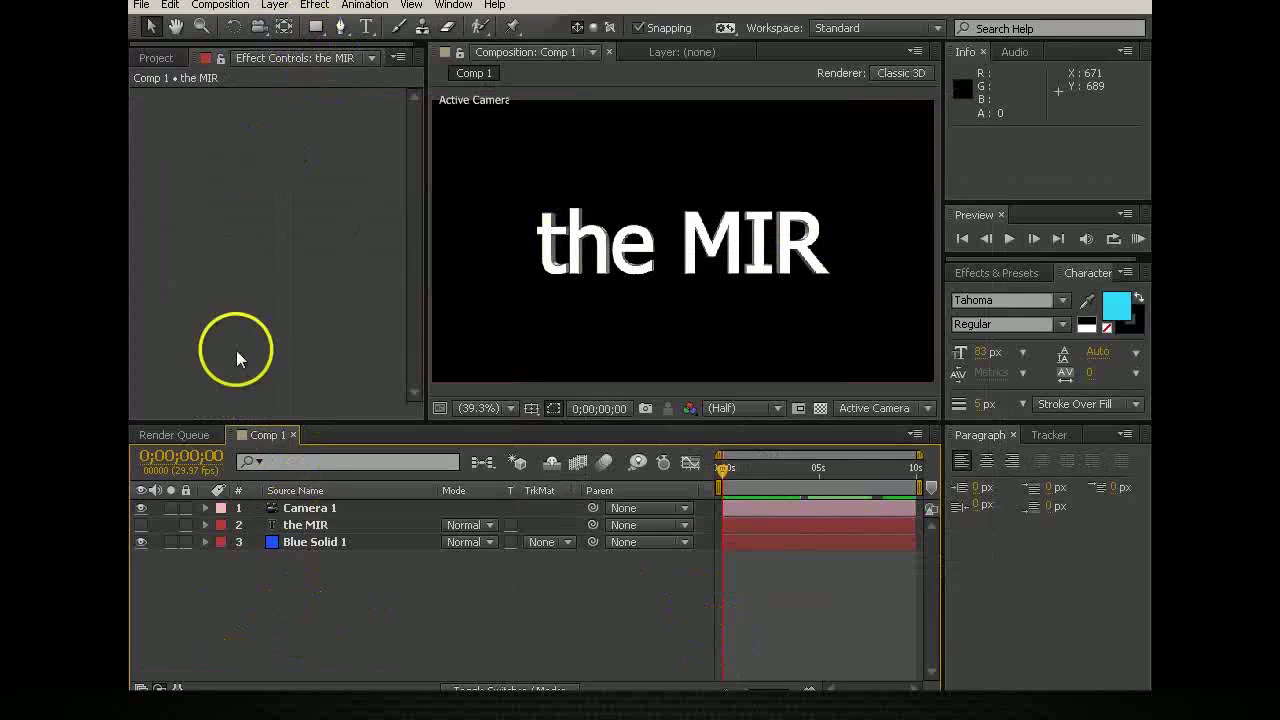
left_click(158, 58)
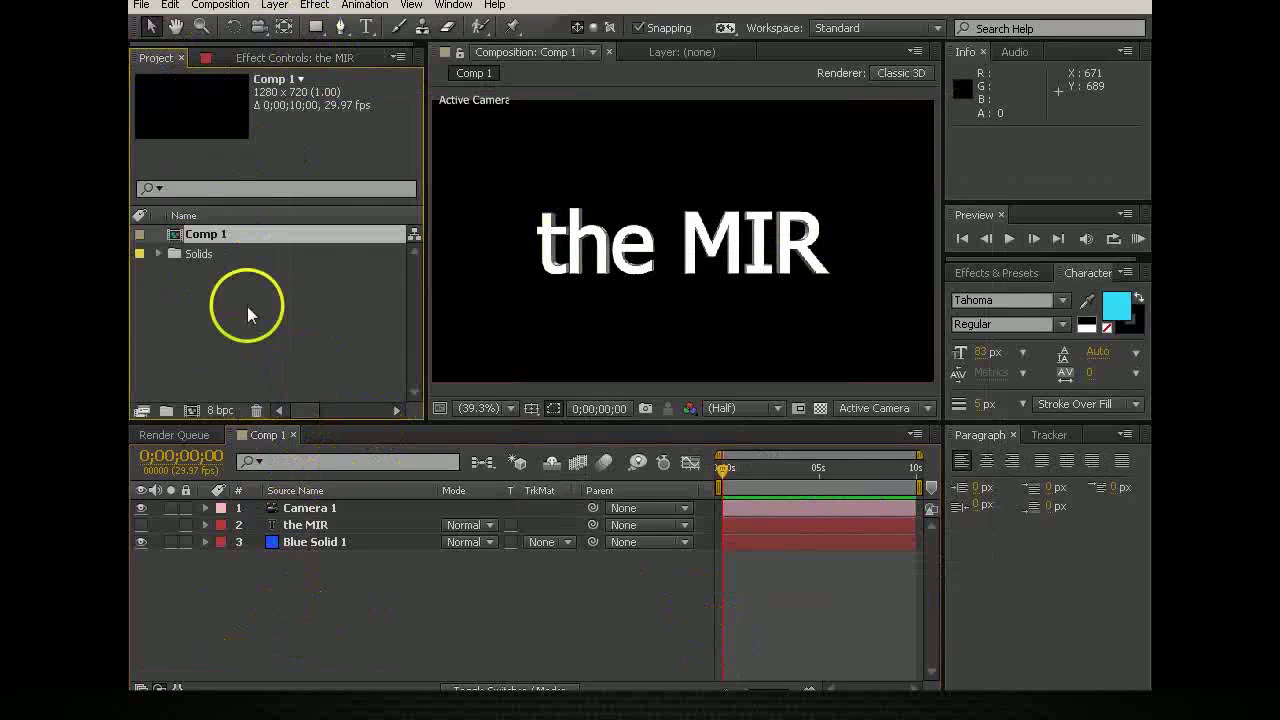
left_click(297, 57)
left_click(357, 626)
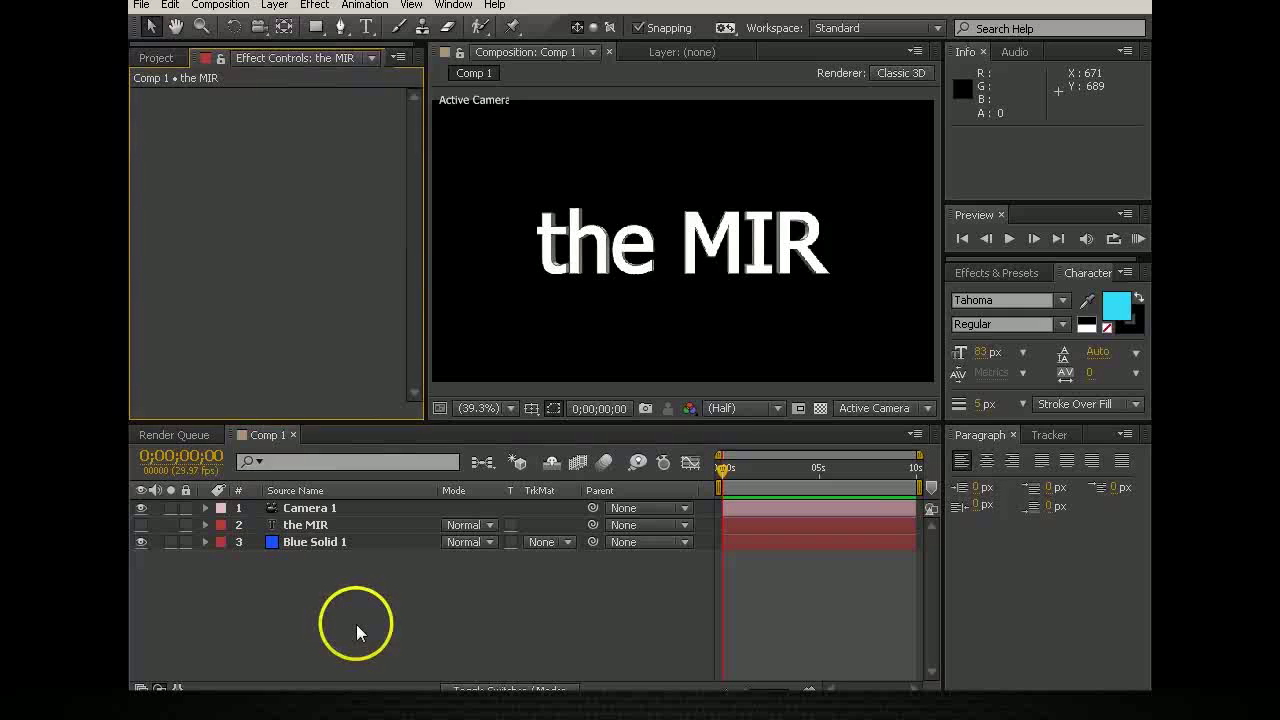
left_click(270, 688)
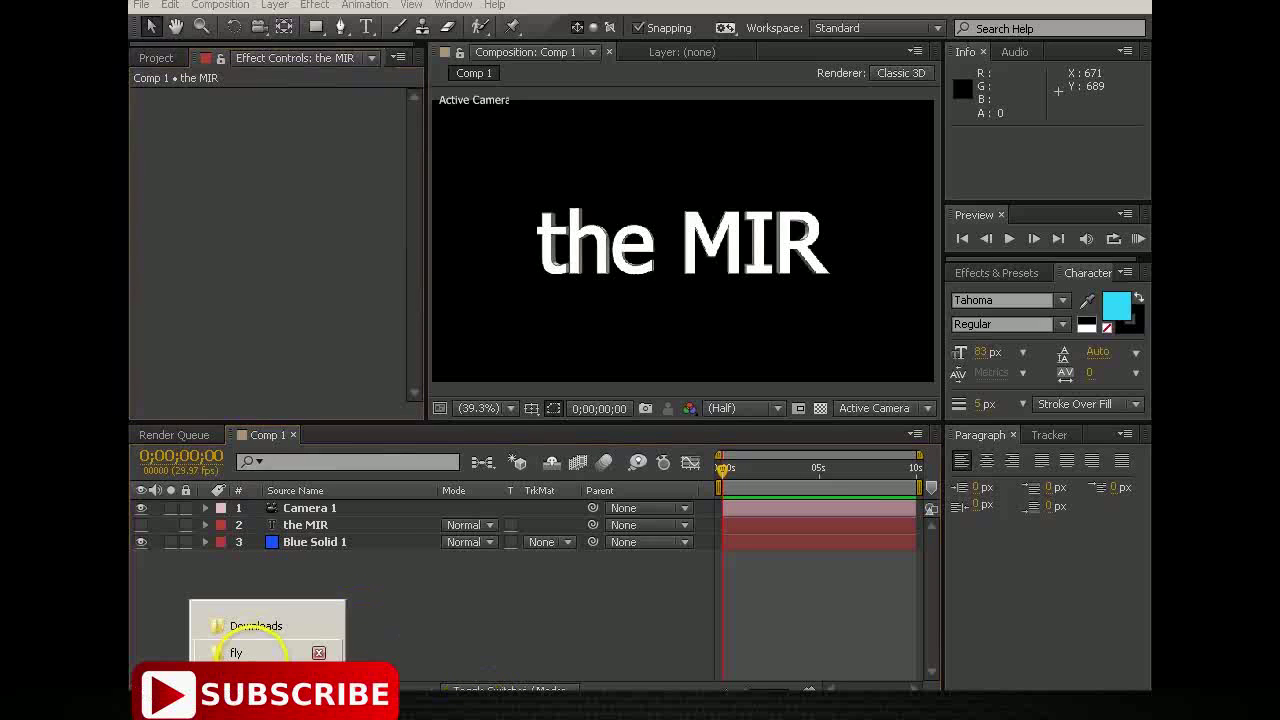
Import FREE Green Screen Overlay #3 and the Building Trades photo from Explorer into the project
left_click(266, 651)
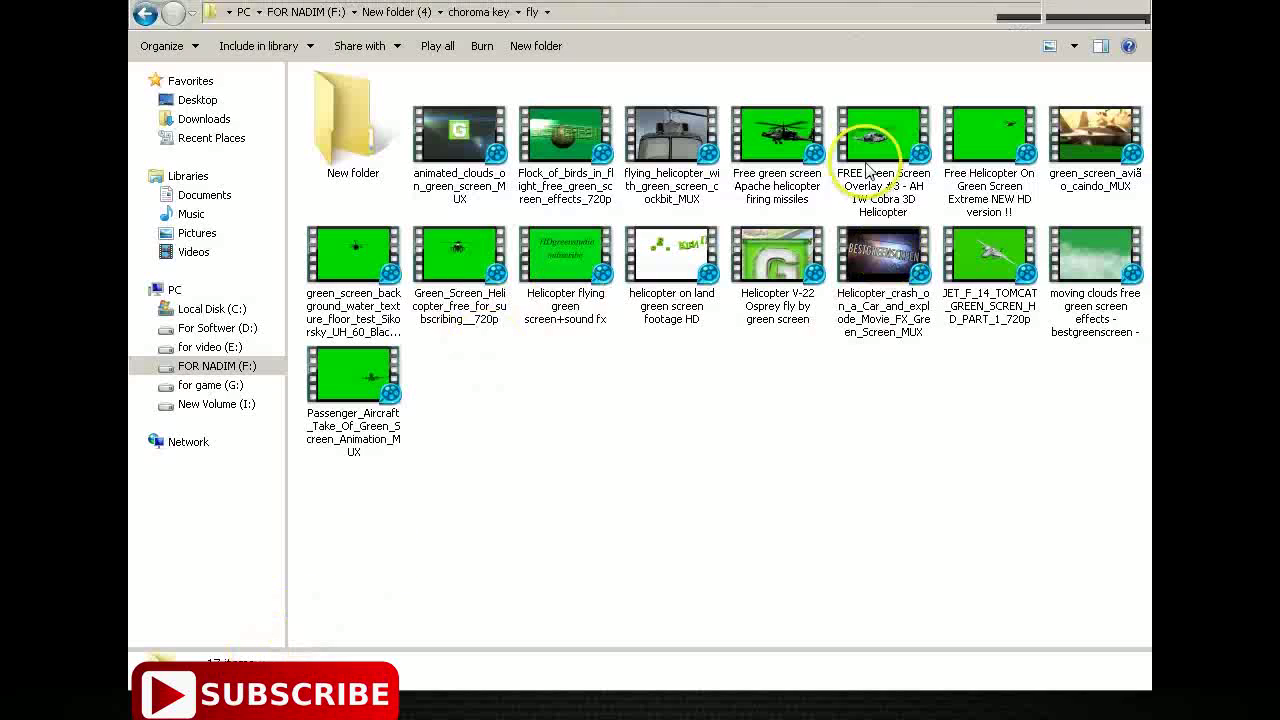
mouse_move(884, 130)
left_mouse_down()
mouse_move(441, 678)
mouse_move(467, 700)
mouse_move(388, 655)
left_mouse_up()
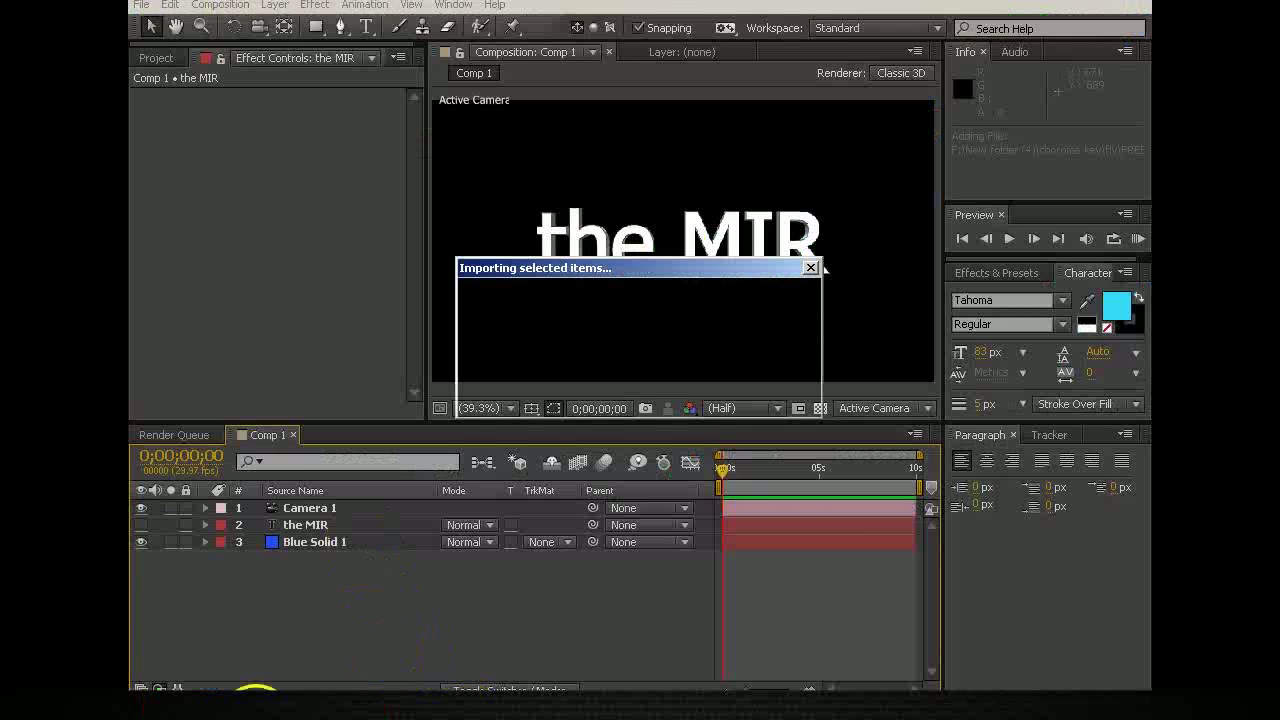
mouse_move(258, 698)
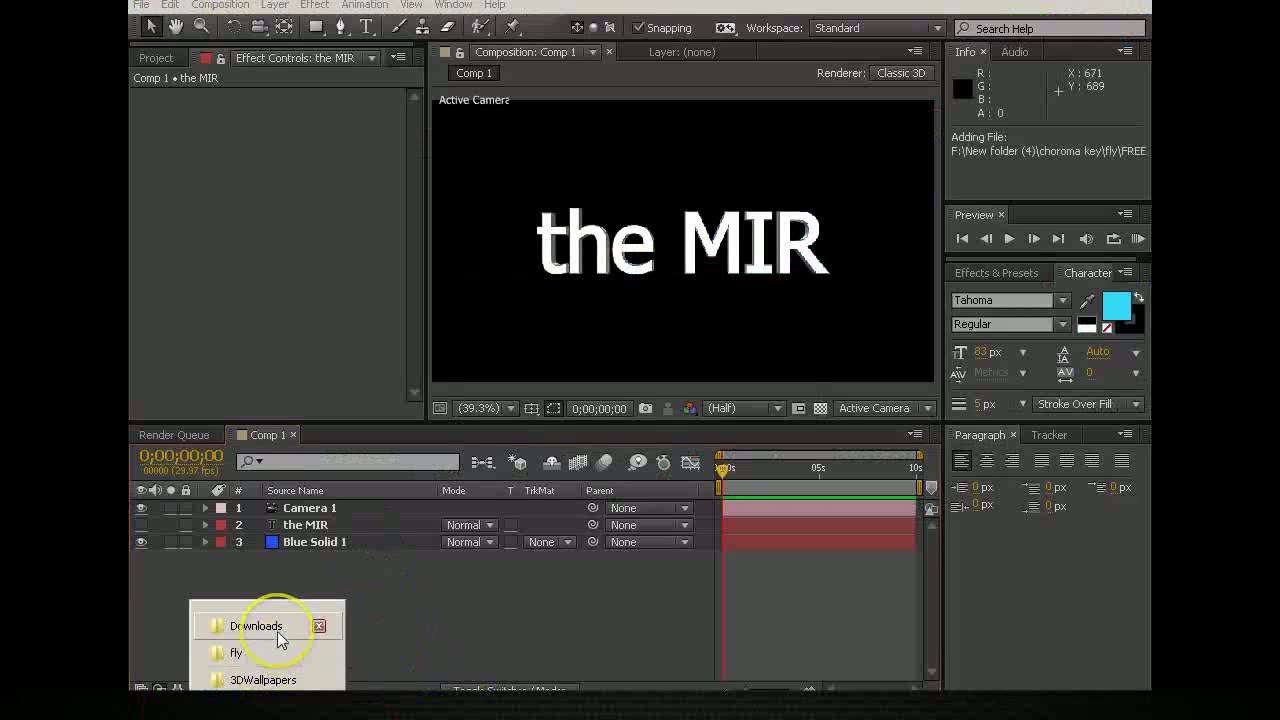
left_click(280, 638)
left_click_drag(600, 128, 462, 690)
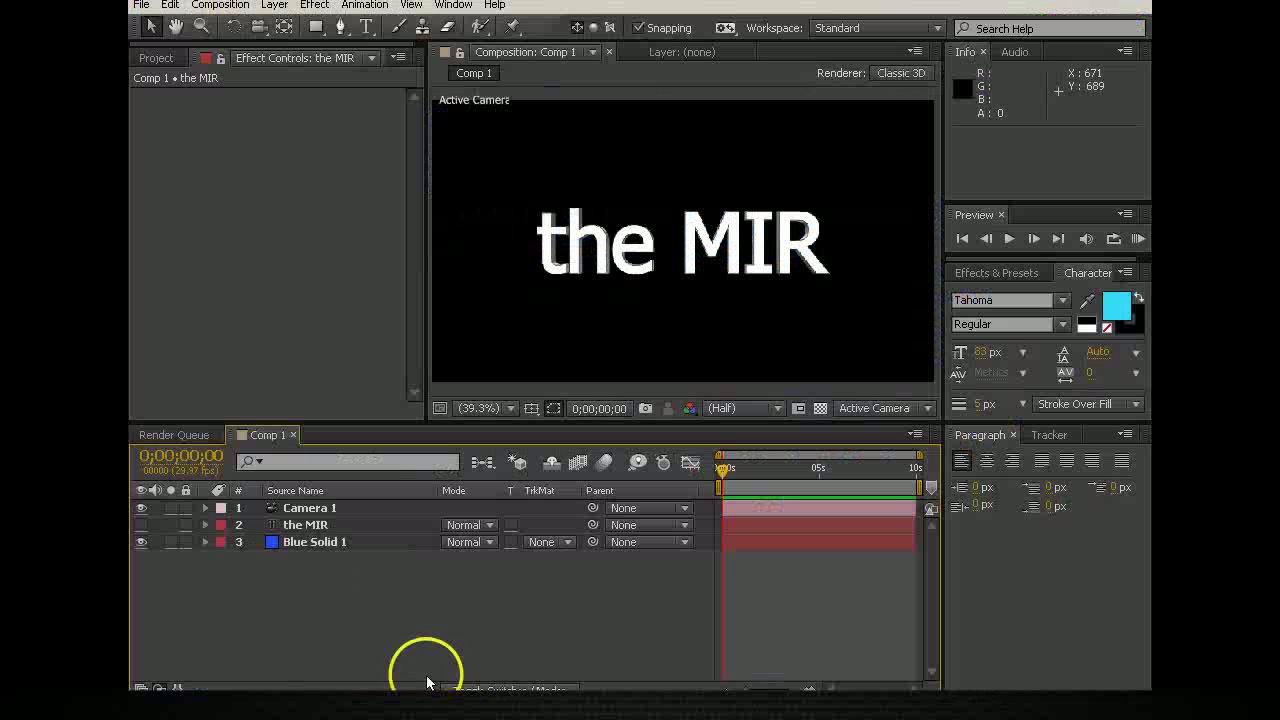
left_click_drag(462, 690, 353, 621)
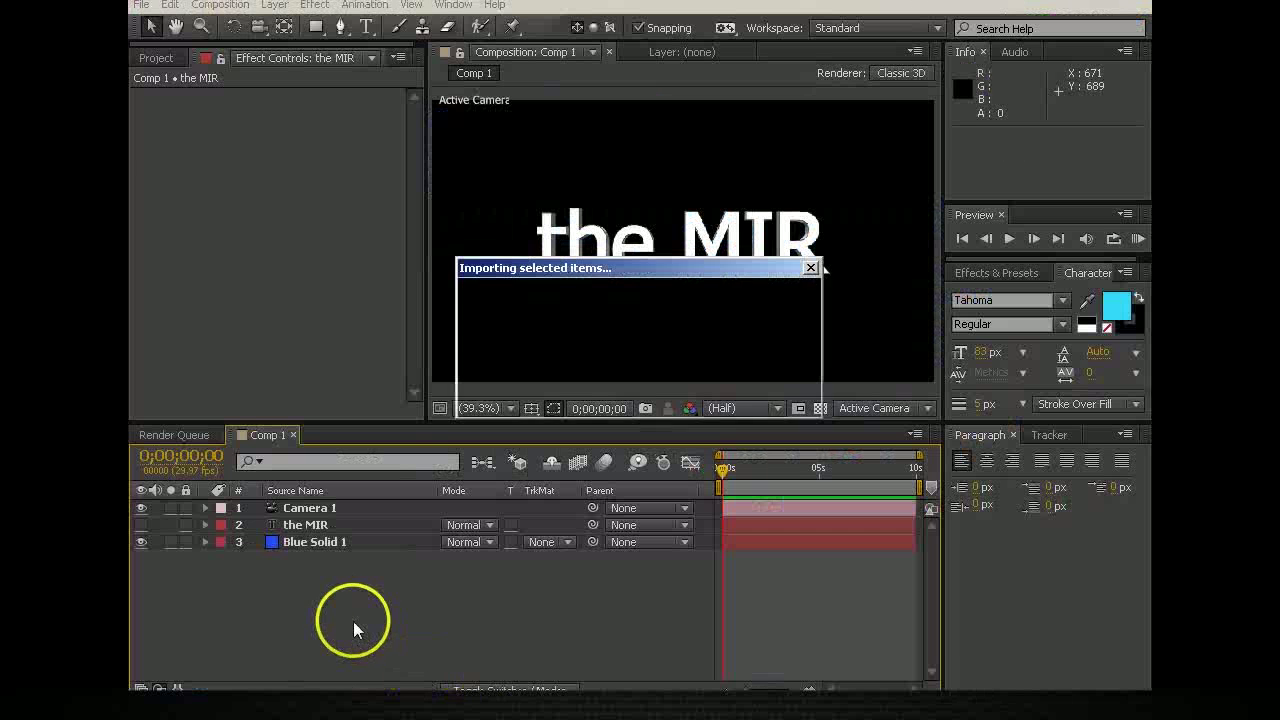
Add Building Trades.jpg and the helicopter clip from the Project panel into Comp 1
left_click(157, 58)
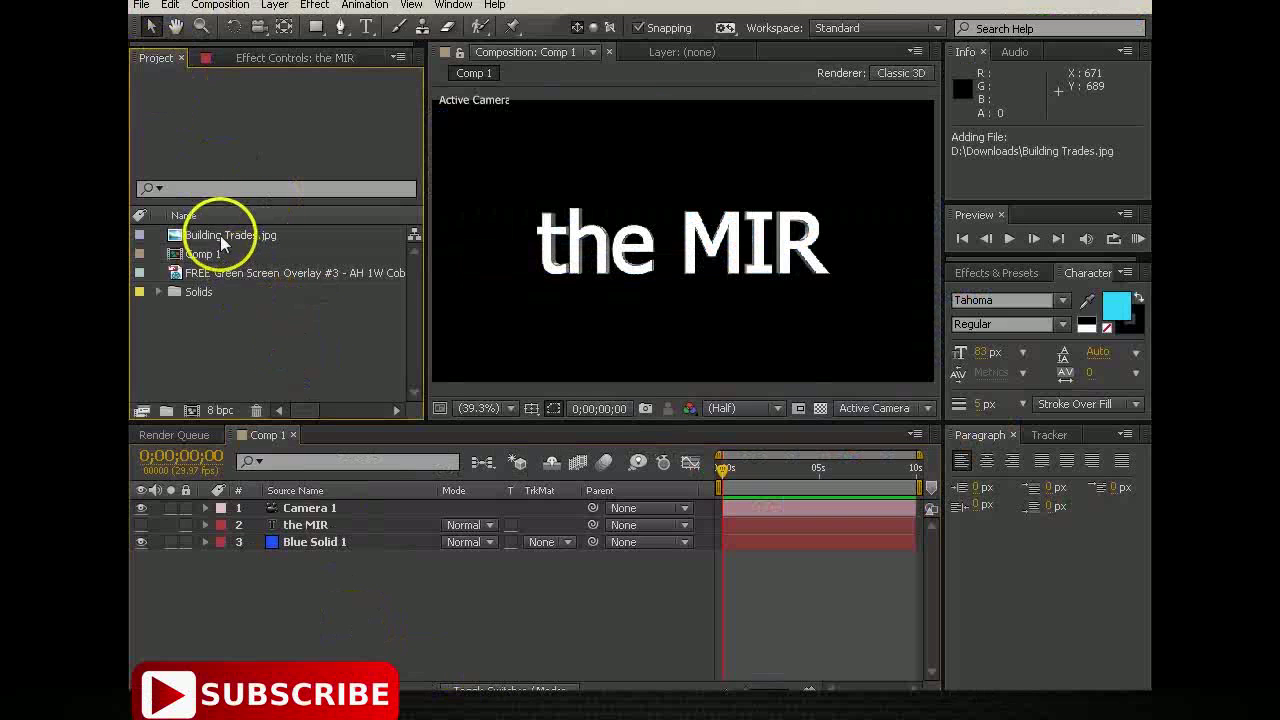
left_click_drag(220, 235, 341, 606)
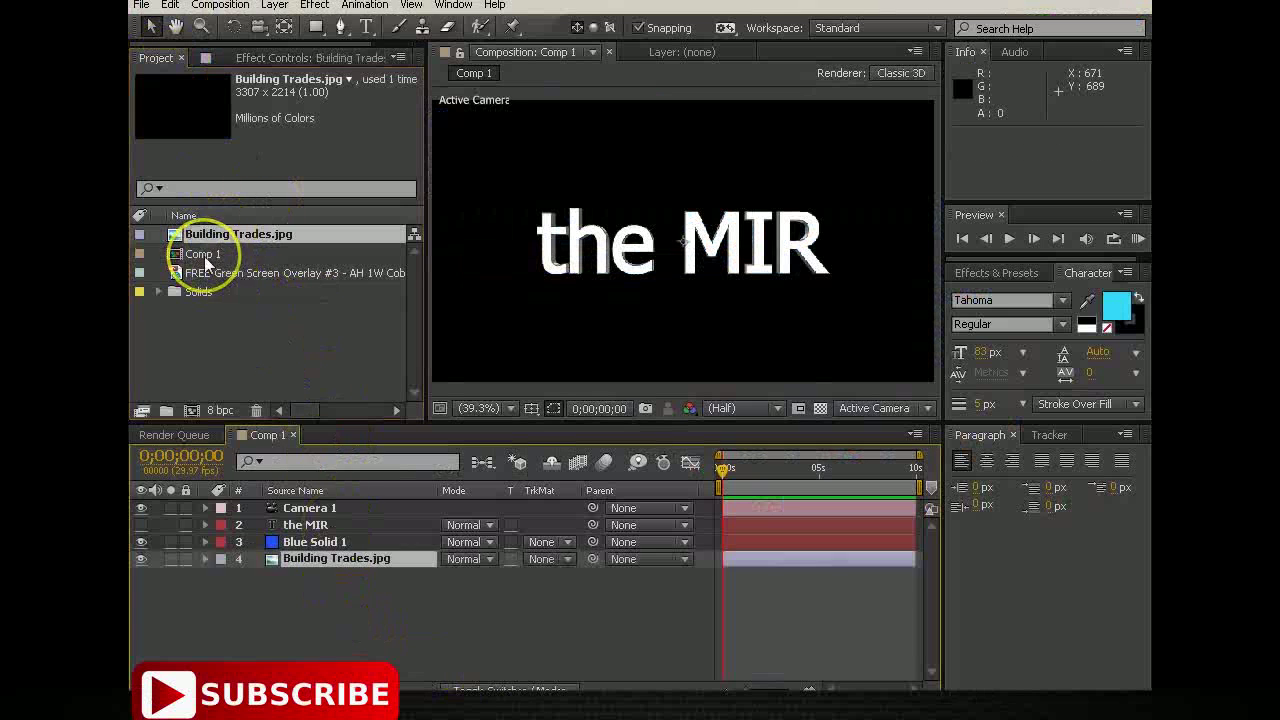
left_click_drag(201, 273, 335, 539)
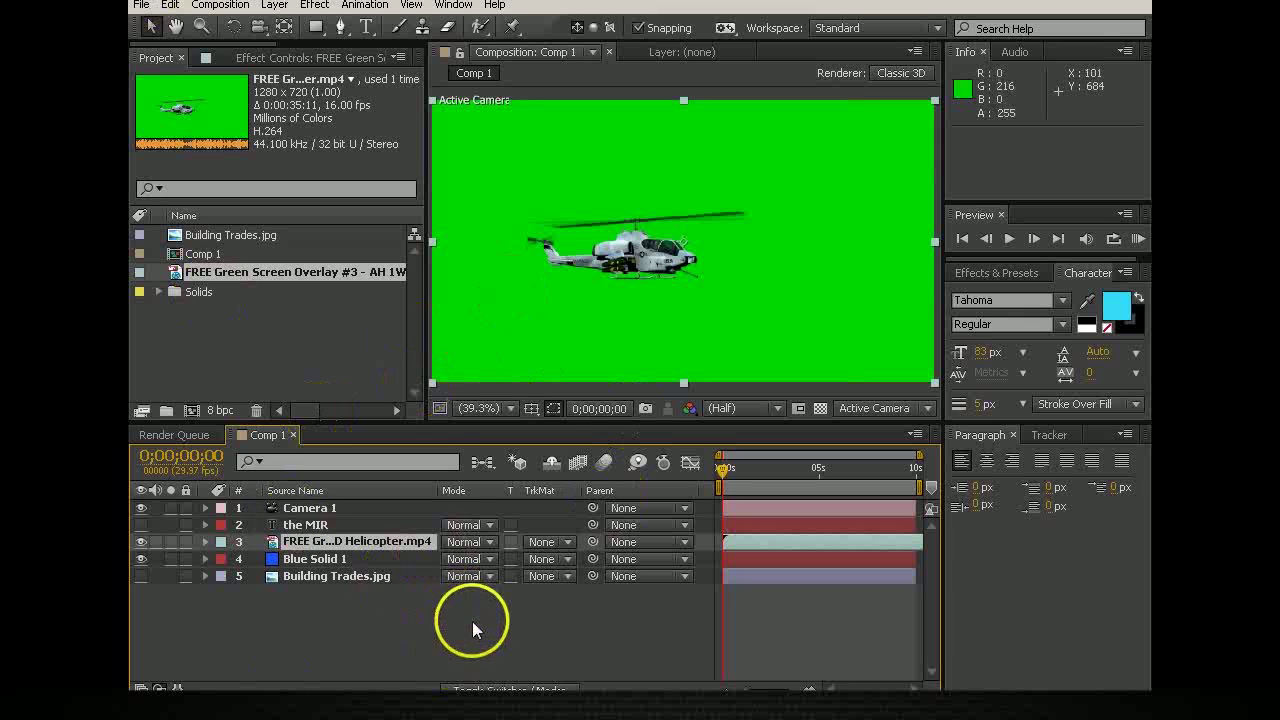
Search Effects & Presets for 'keyli' and apply Keylight (1.2) to the helicopter clip
left_click(370, 545)
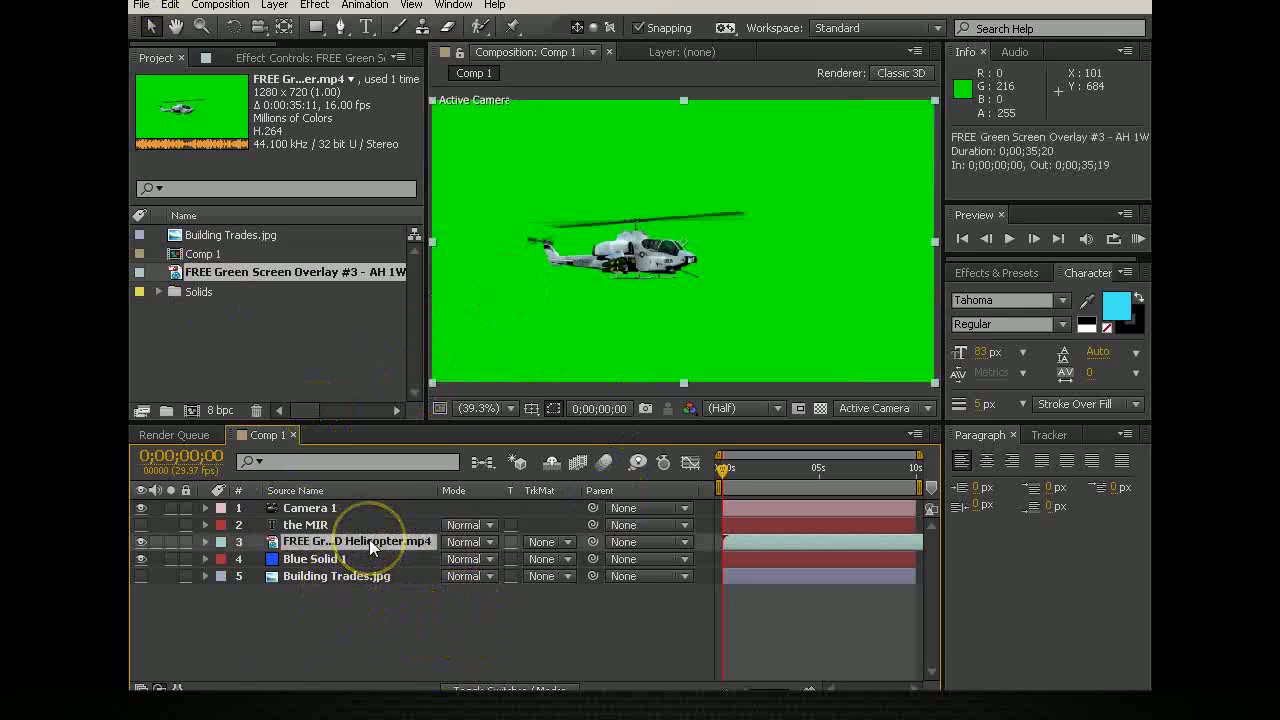
left_click(377, 612)
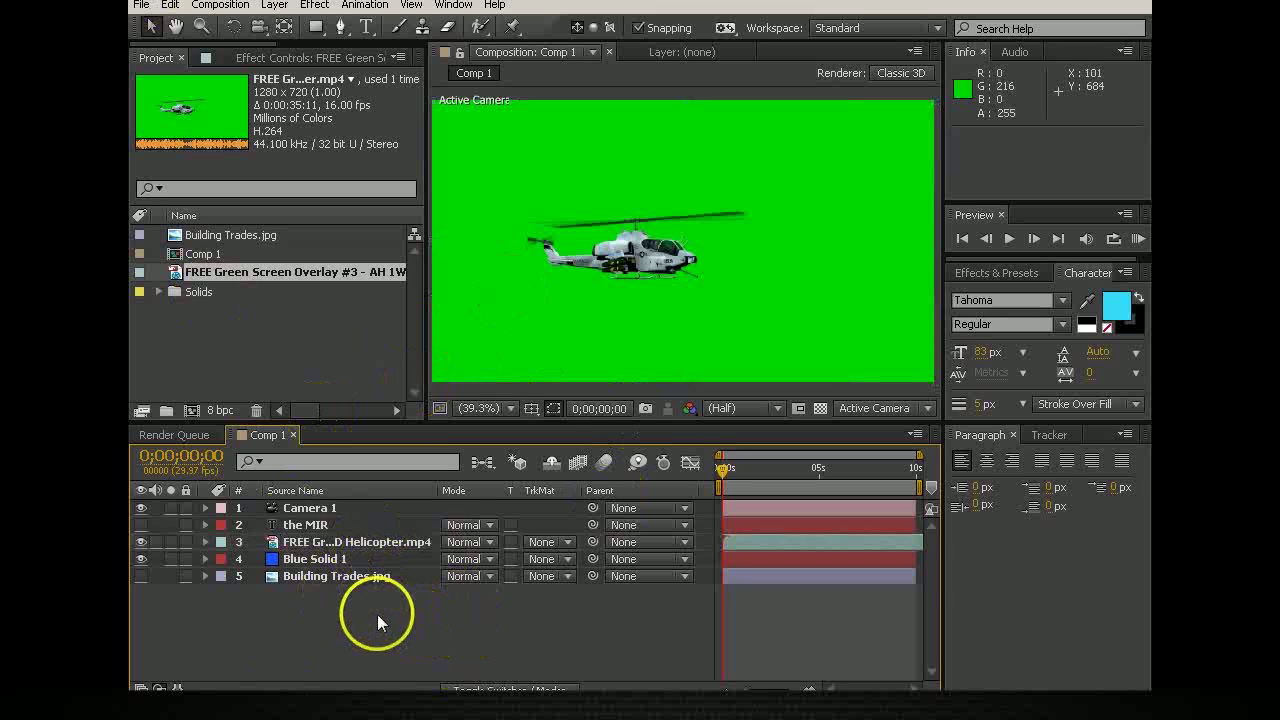
left_click(365, 542)
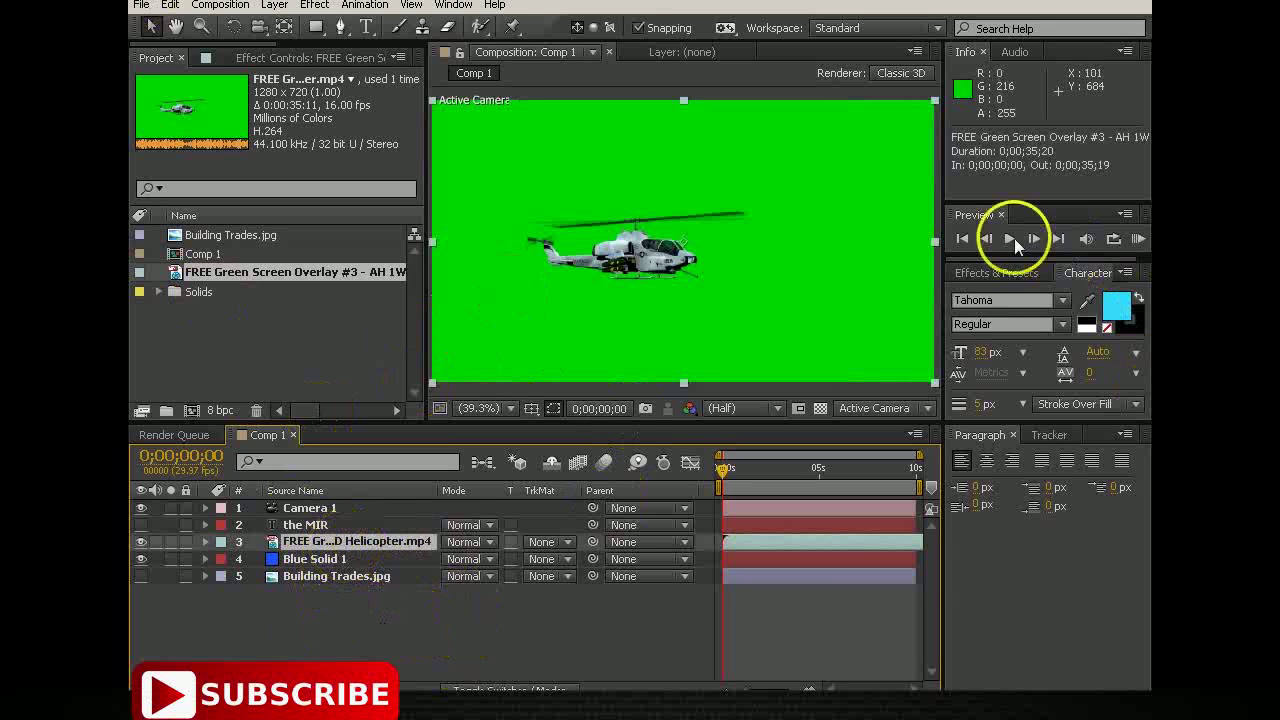
left_click(999, 274)
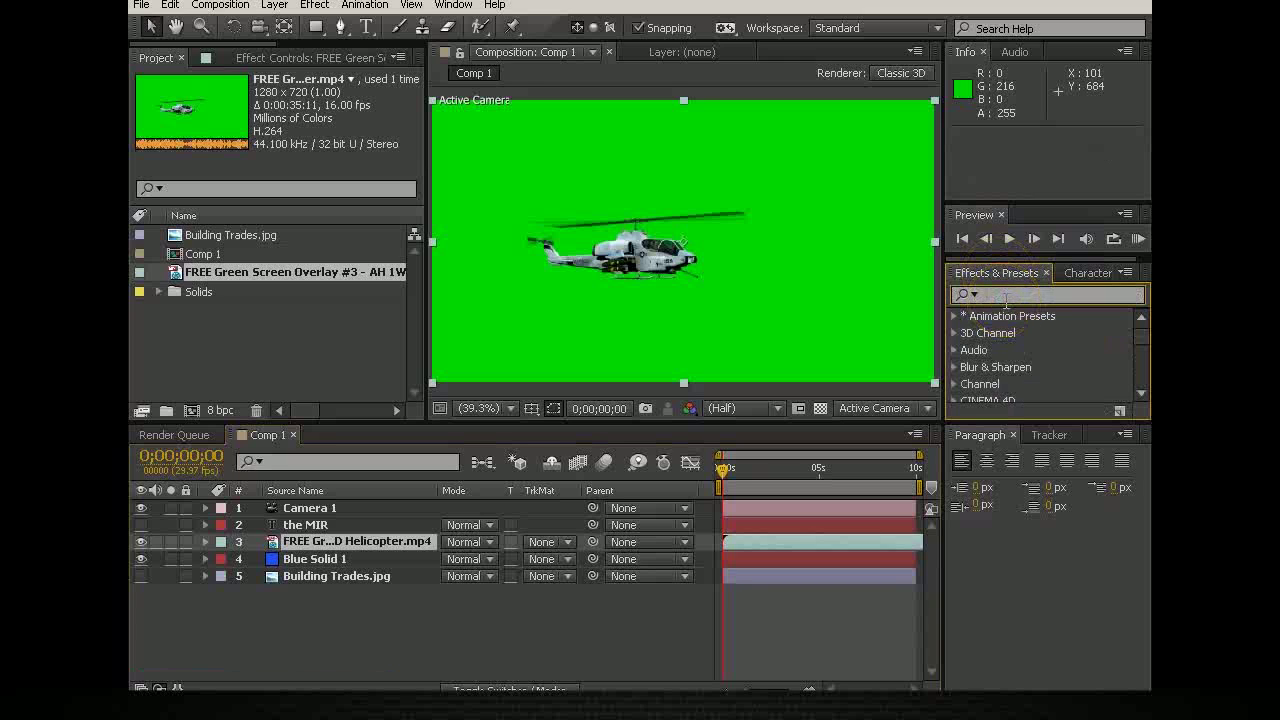
left_click(1005, 295)
type("keyli")
left_click(1008, 332)
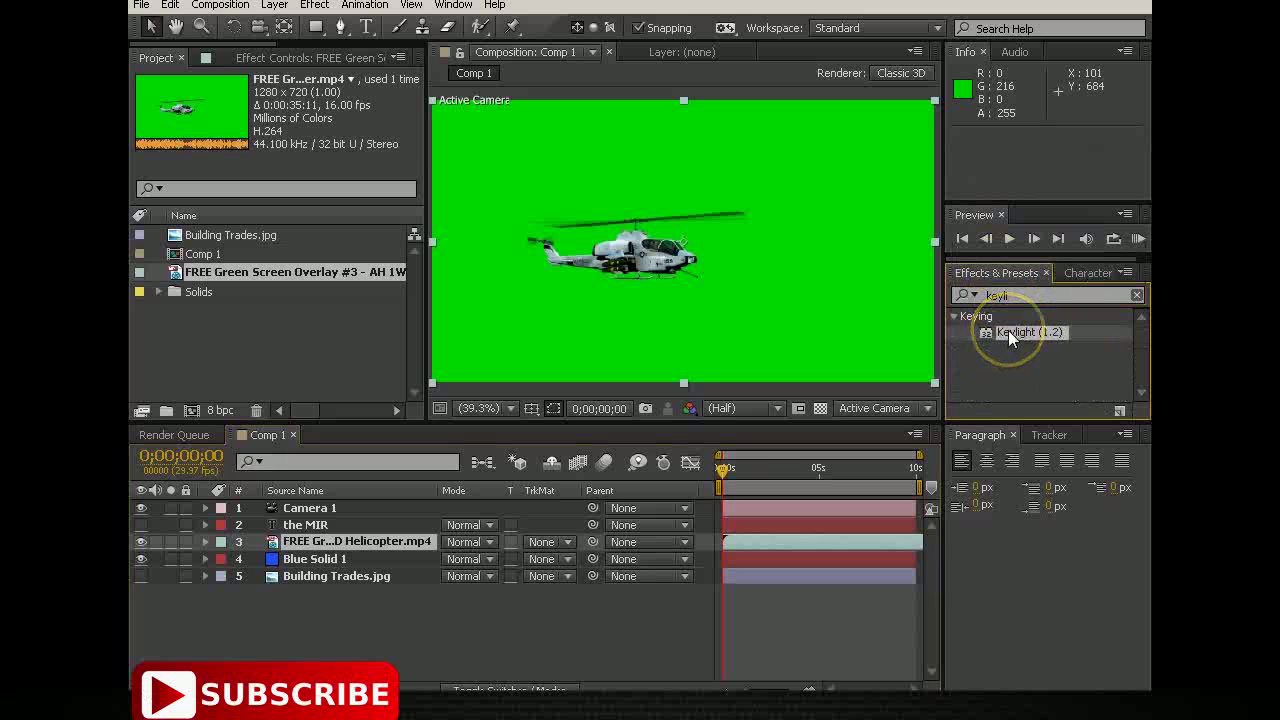
left_click_drag(1008, 332, 320, 545)
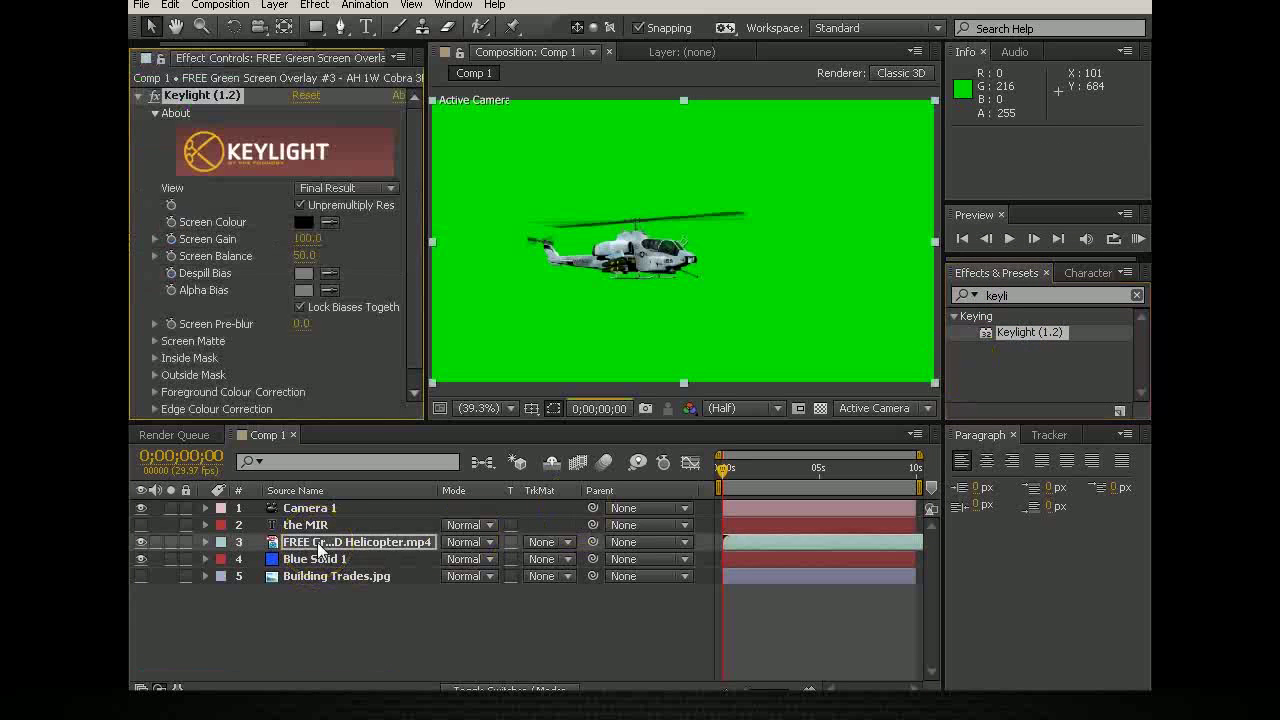
Eyedrop the green background as Screen Colour, then toggle the helicopter layer to check the key
left_click(330, 222)
left_click(474, 189)
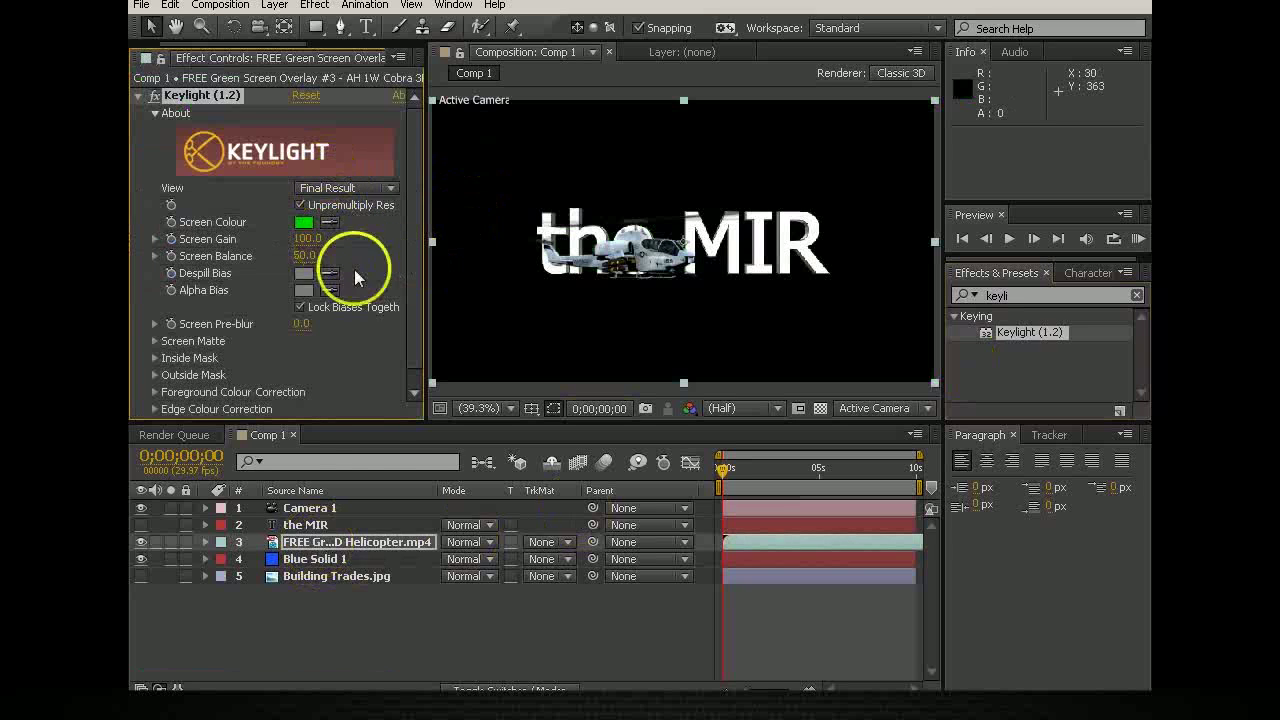
left_click(349, 622)
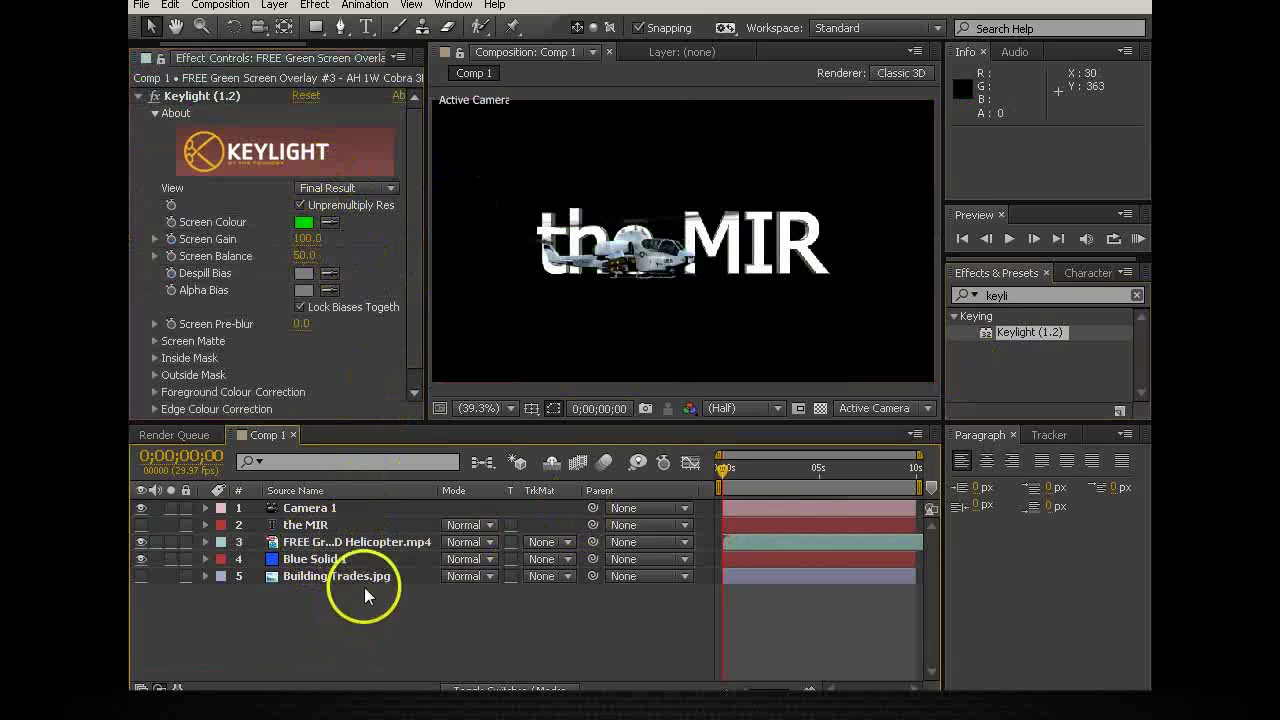
left_click(142, 541)
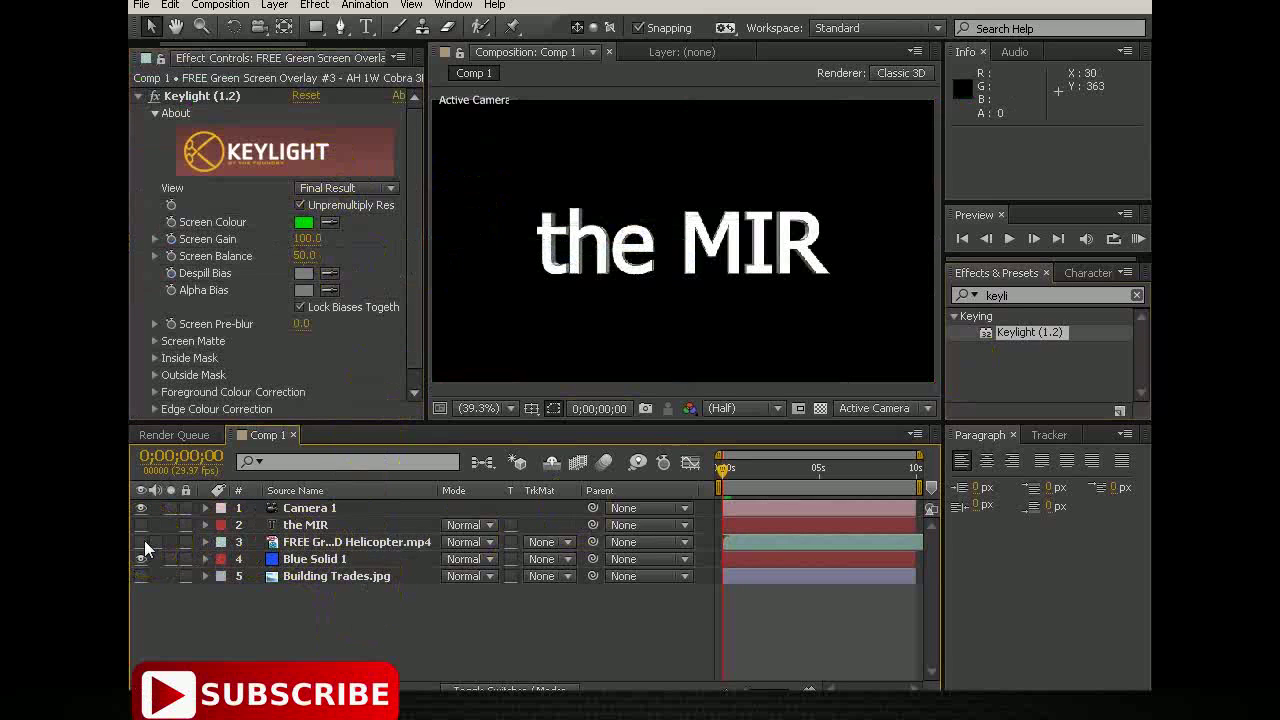
left_click(142, 541)
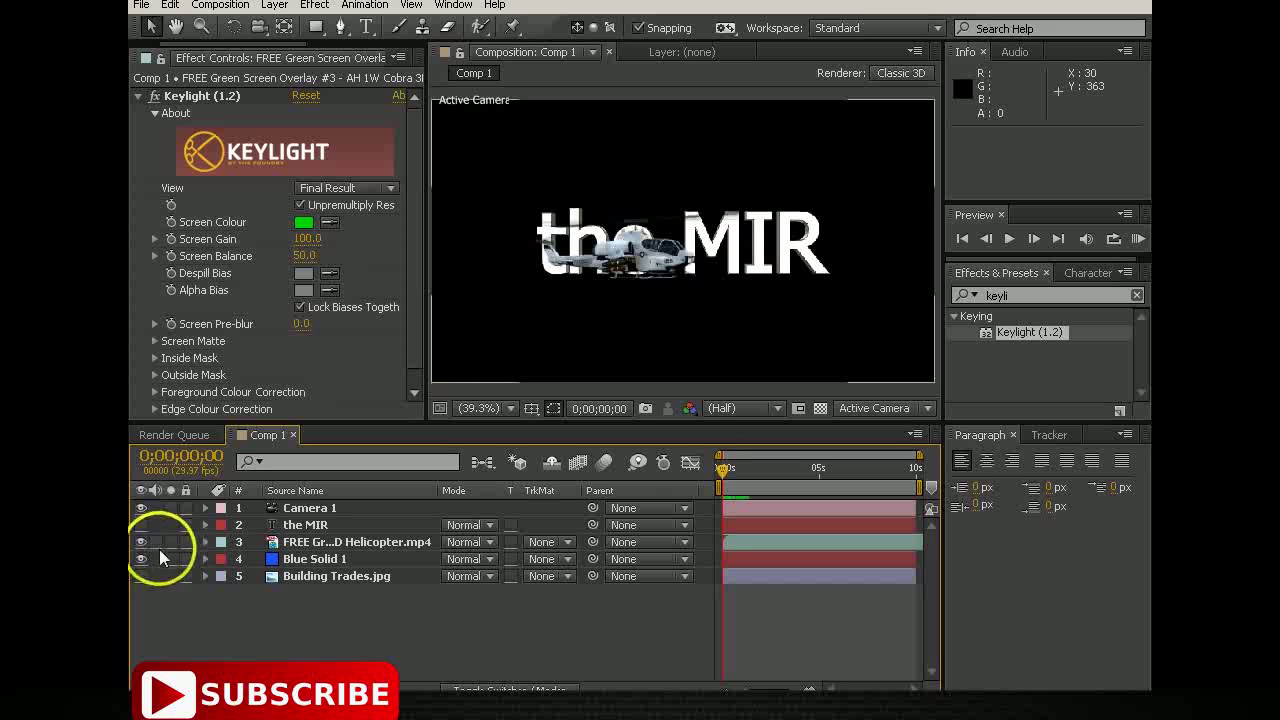
left_click(323, 545)
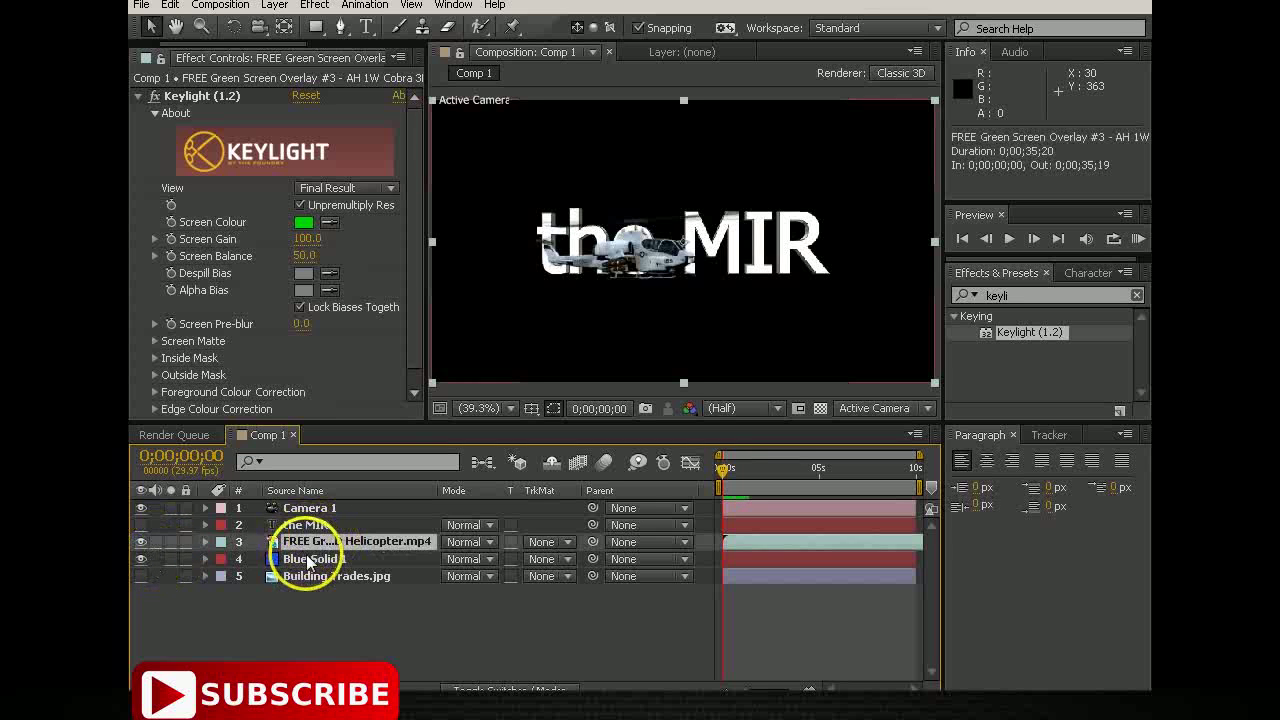
left_click(308, 560)
key("Return")
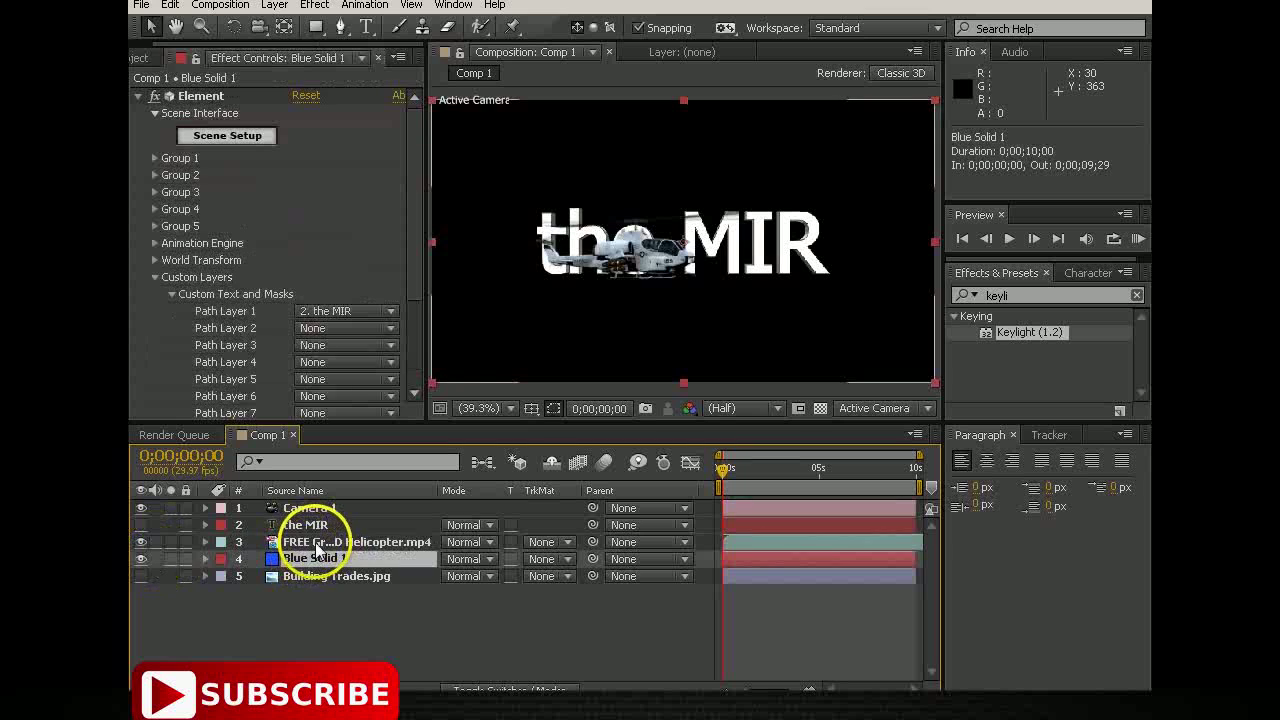
left_click(316, 542)
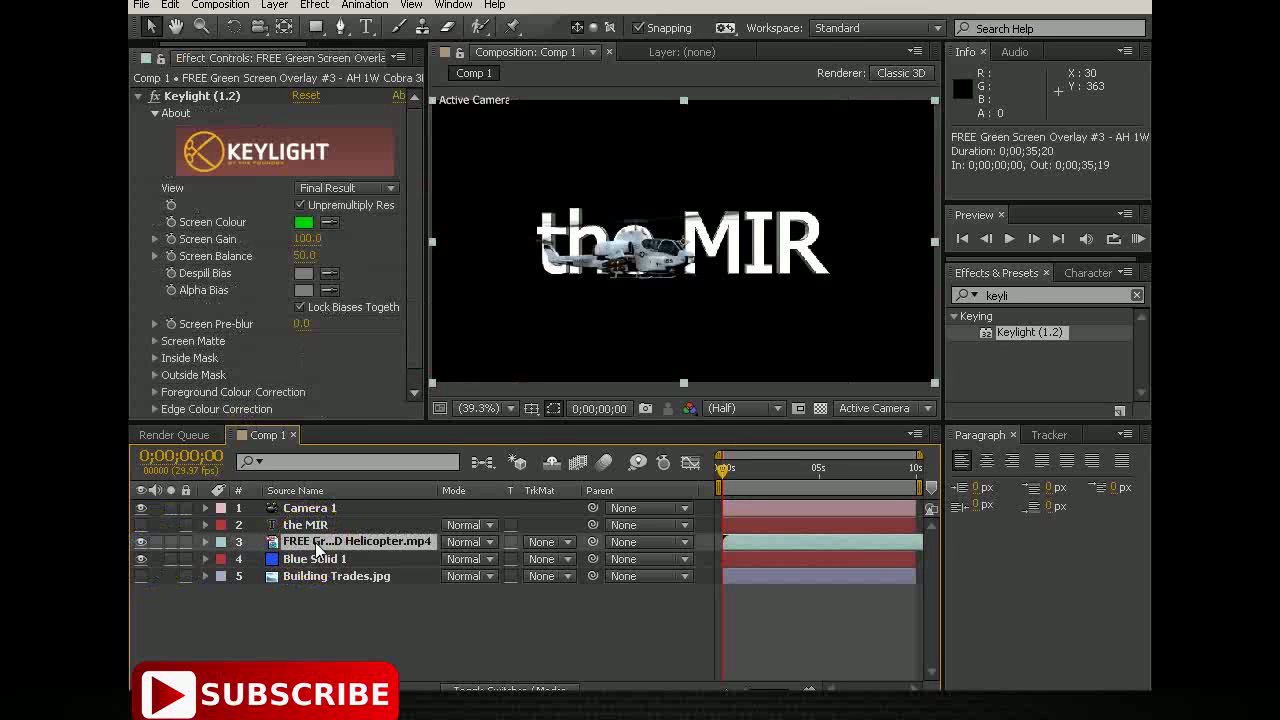
left_click(206, 542)
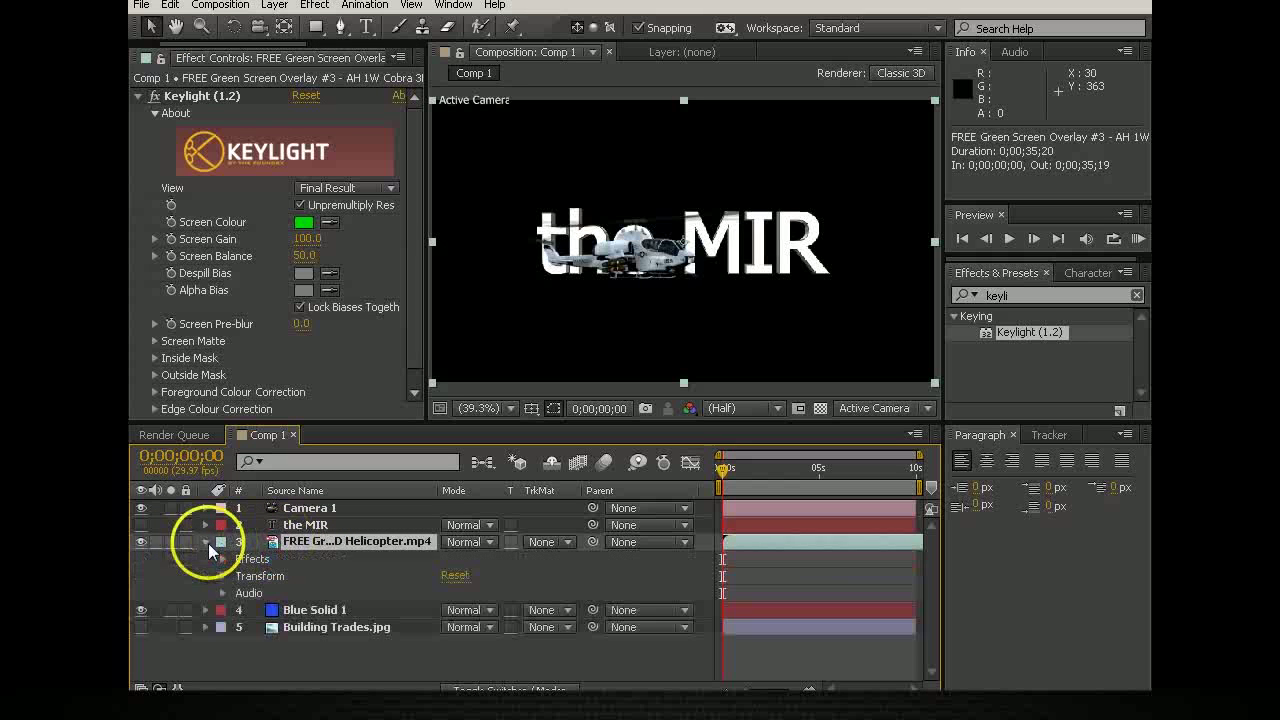
Scale the helicopter to 27%, move it off-frame left to (-18.4, 204.8), and keyframe Position
left_click(221, 575)
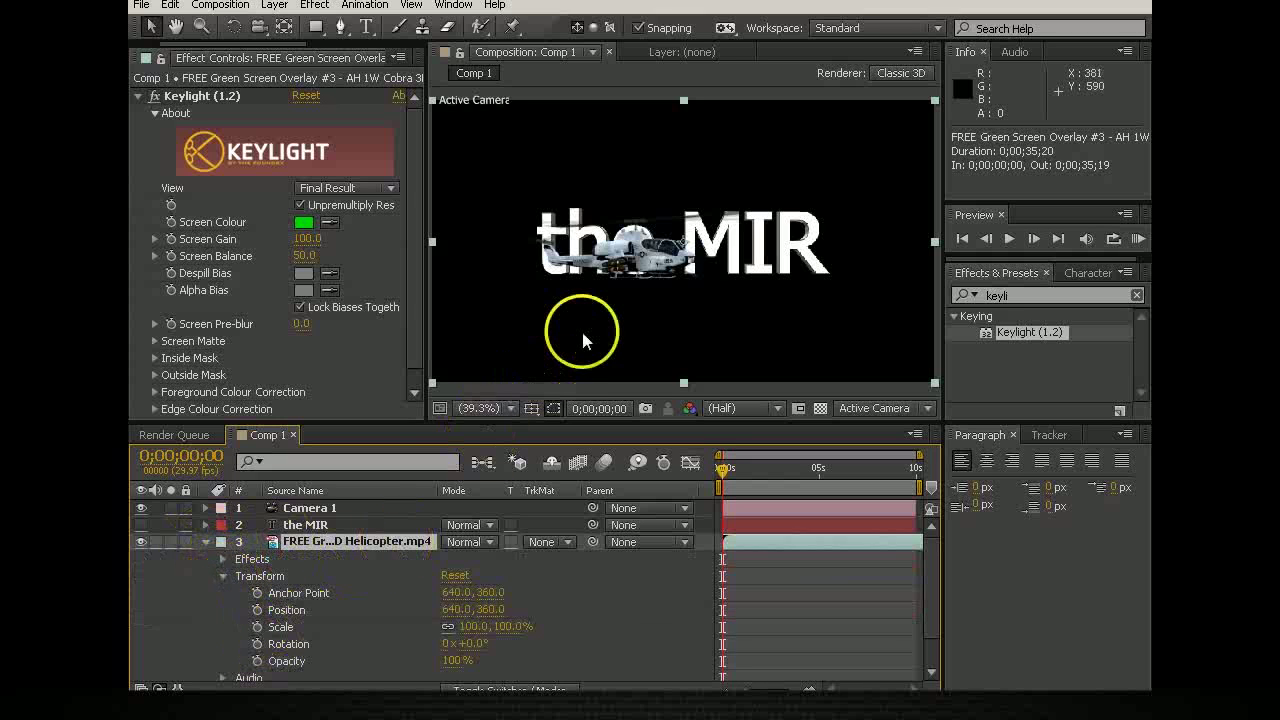
left_click(453, 612)
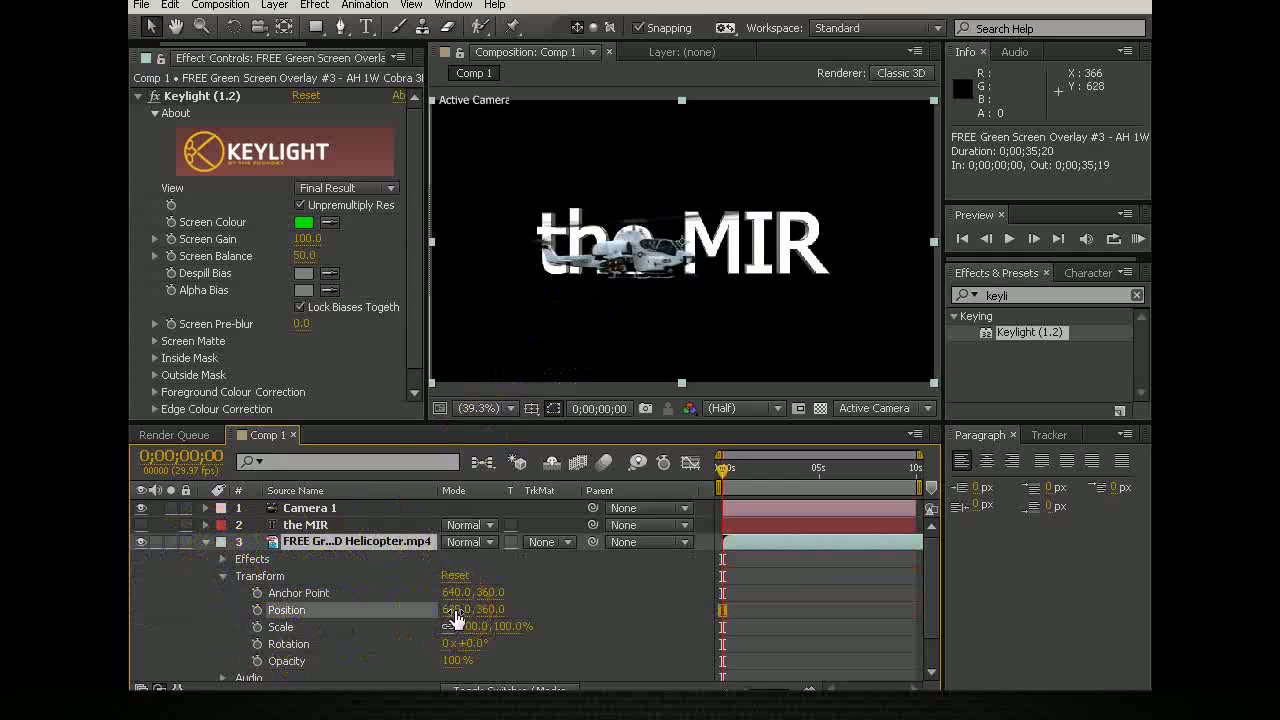
left_click_drag(455, 610, 455, 618)
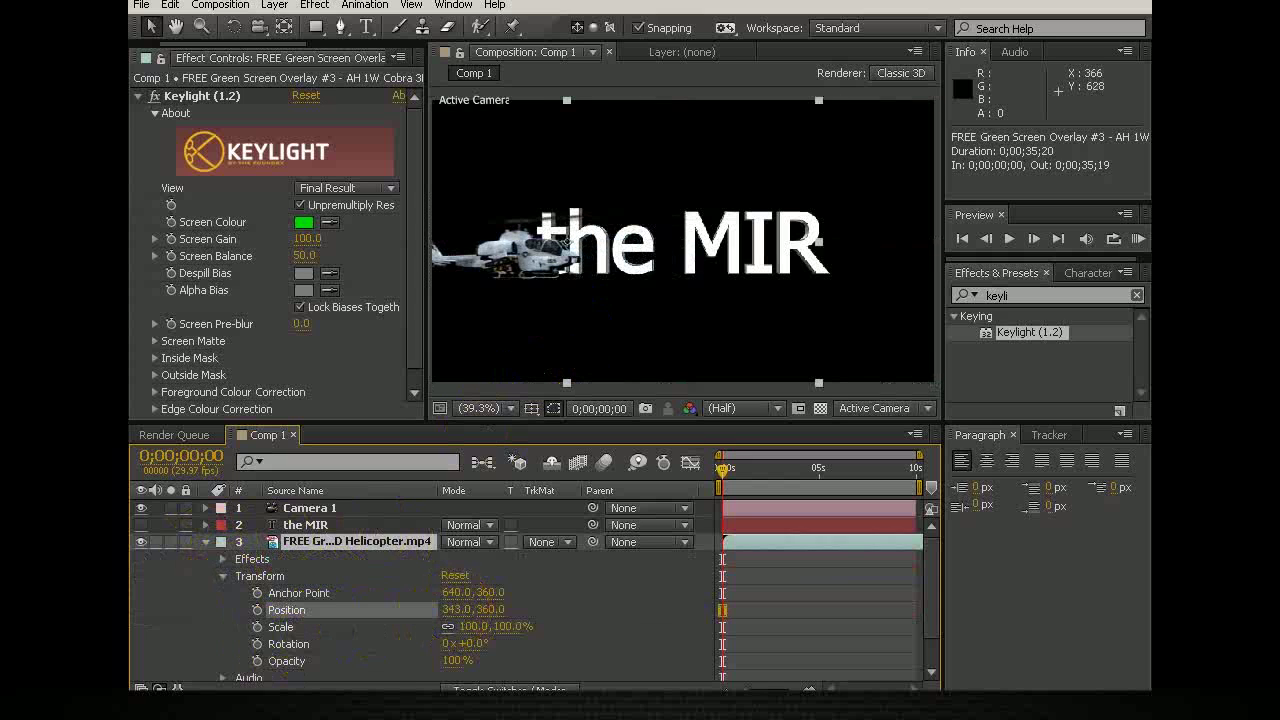
mouse_move(457, 610)
left_mouse_down()
mouse_move(420, 620)
mouse_move(453, 618)
left_mouse_up()
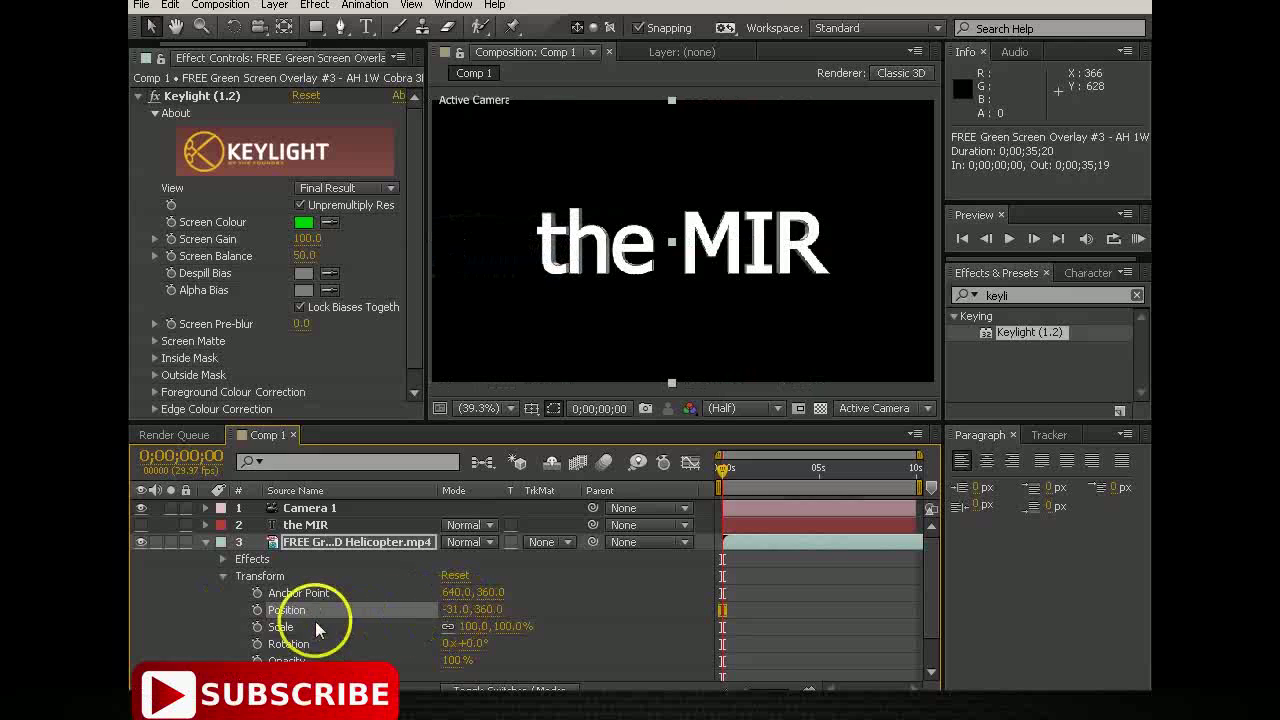
left_click_drag(444, 607, 469, 633)
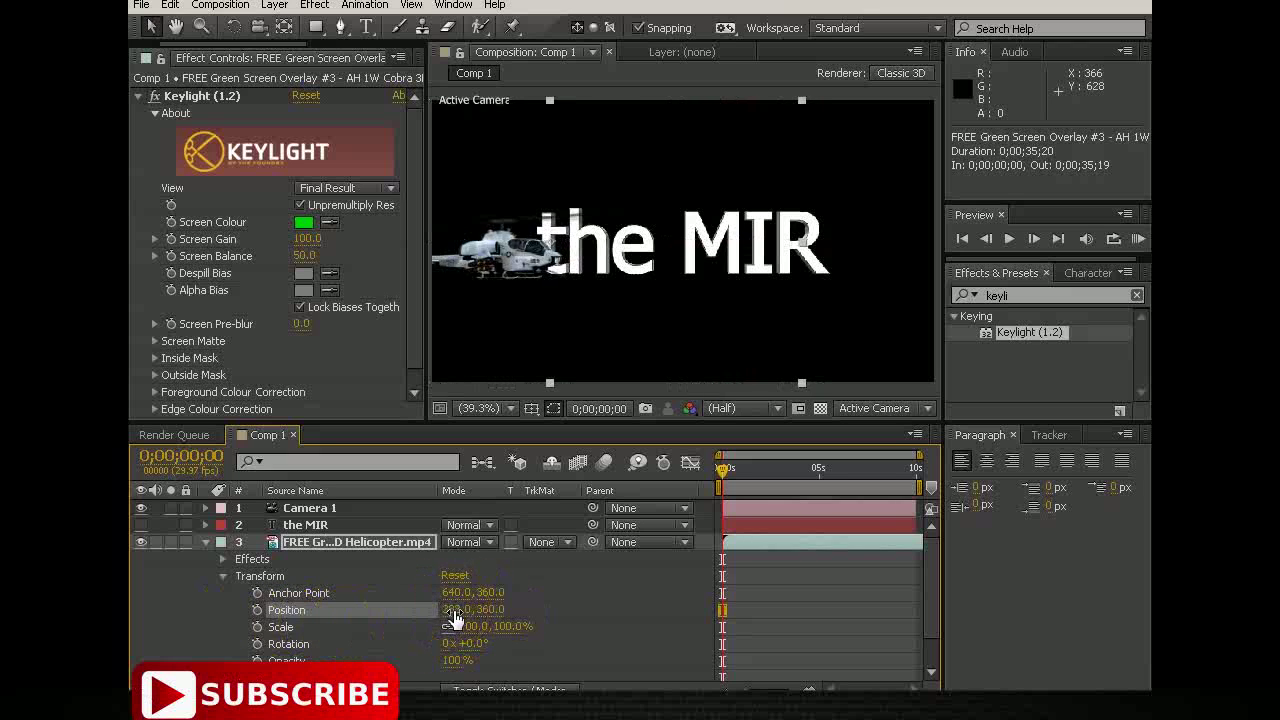
left_click_drag(469, 633, 454, 618)
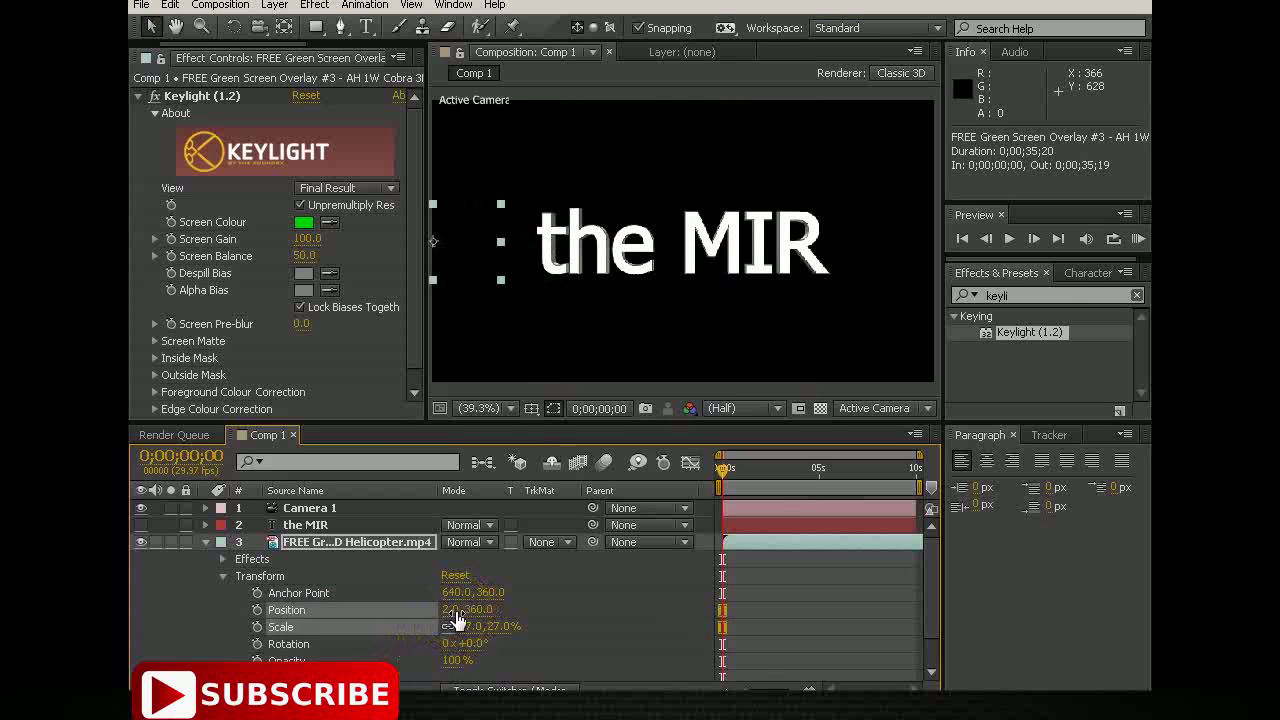
left_click(333, 624)
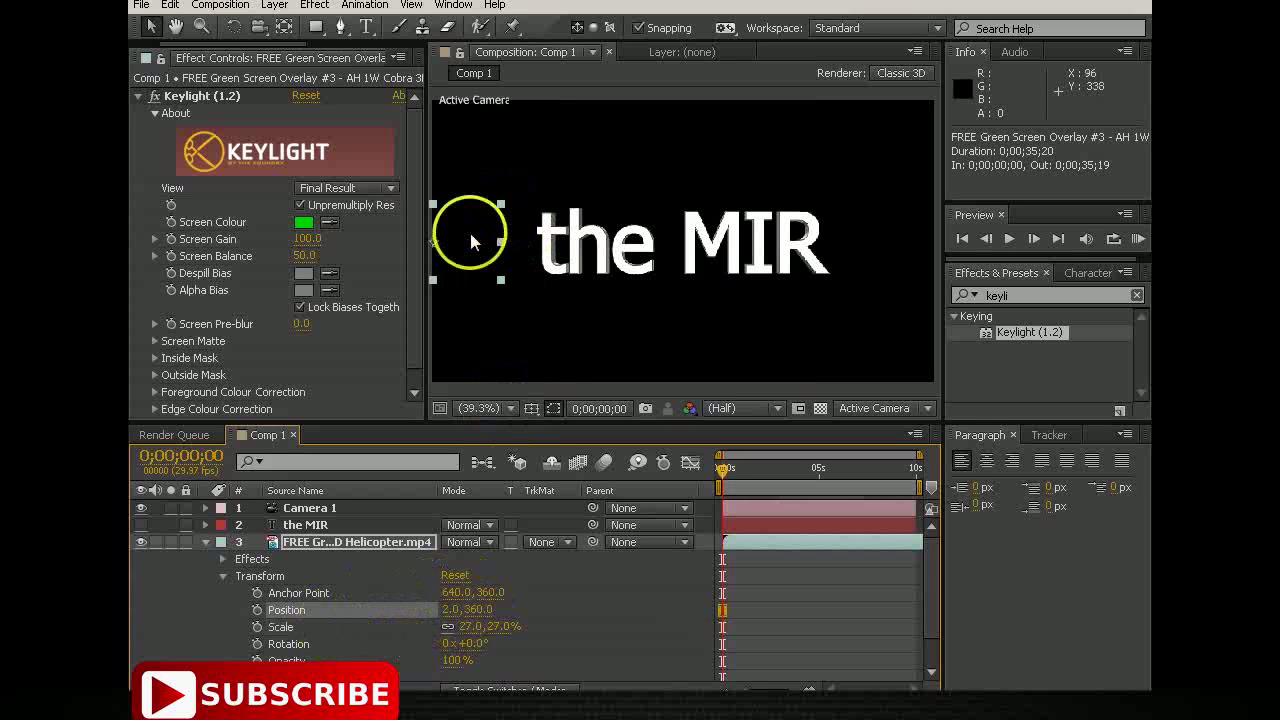
left_click_drag(469, 229, 465, 174)
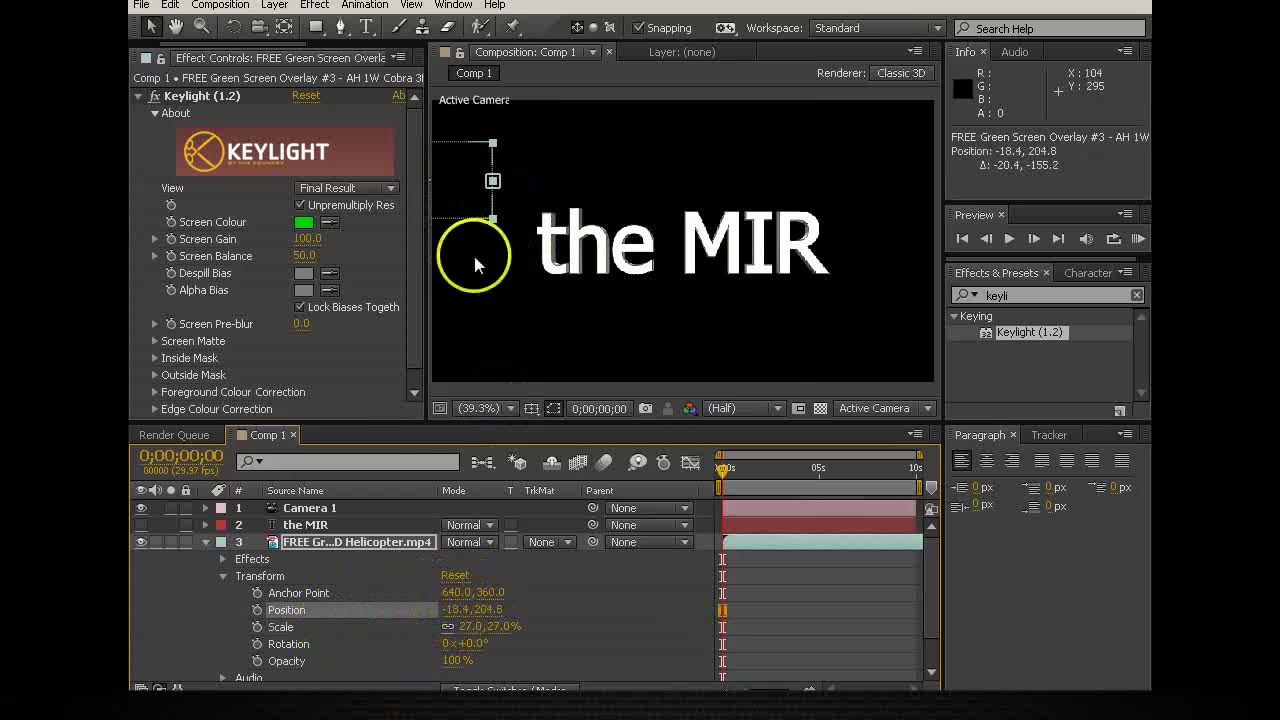
left_click(257, 609)
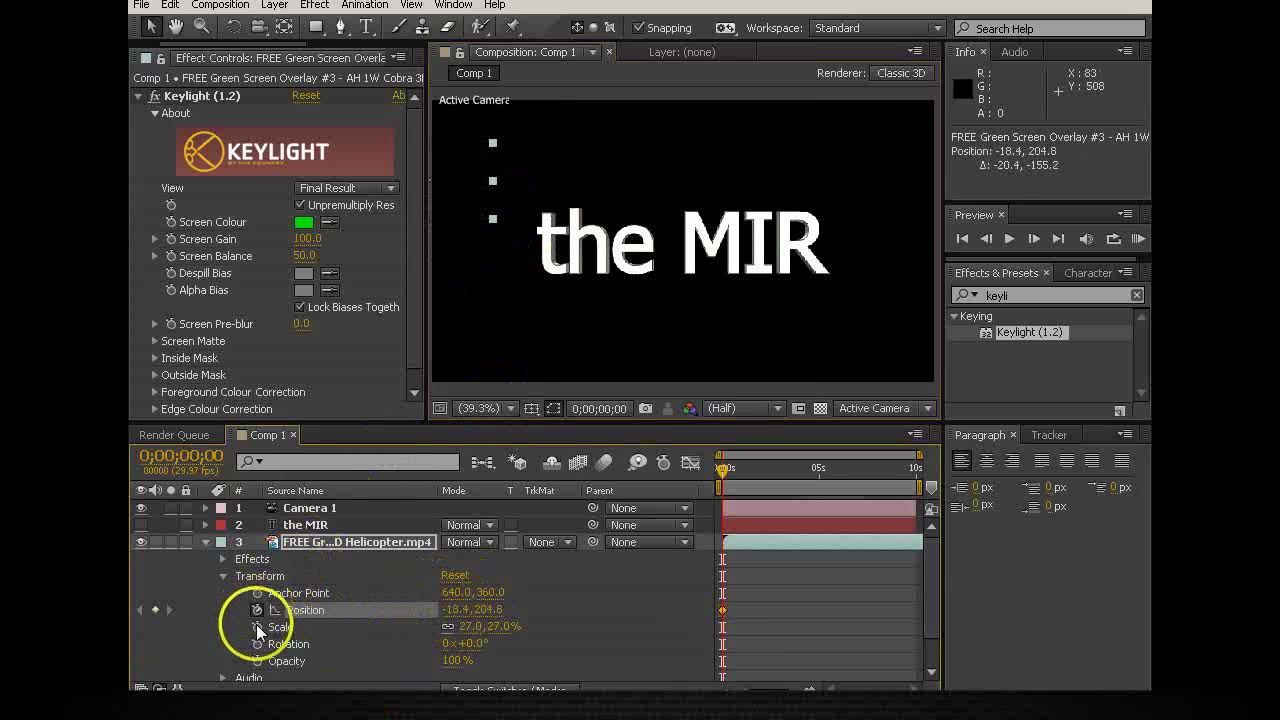
Turn on keyframing for the helicopter's Scale, Rotation and Anchor Point
left_click(256, 630)
left_click(257, 645)
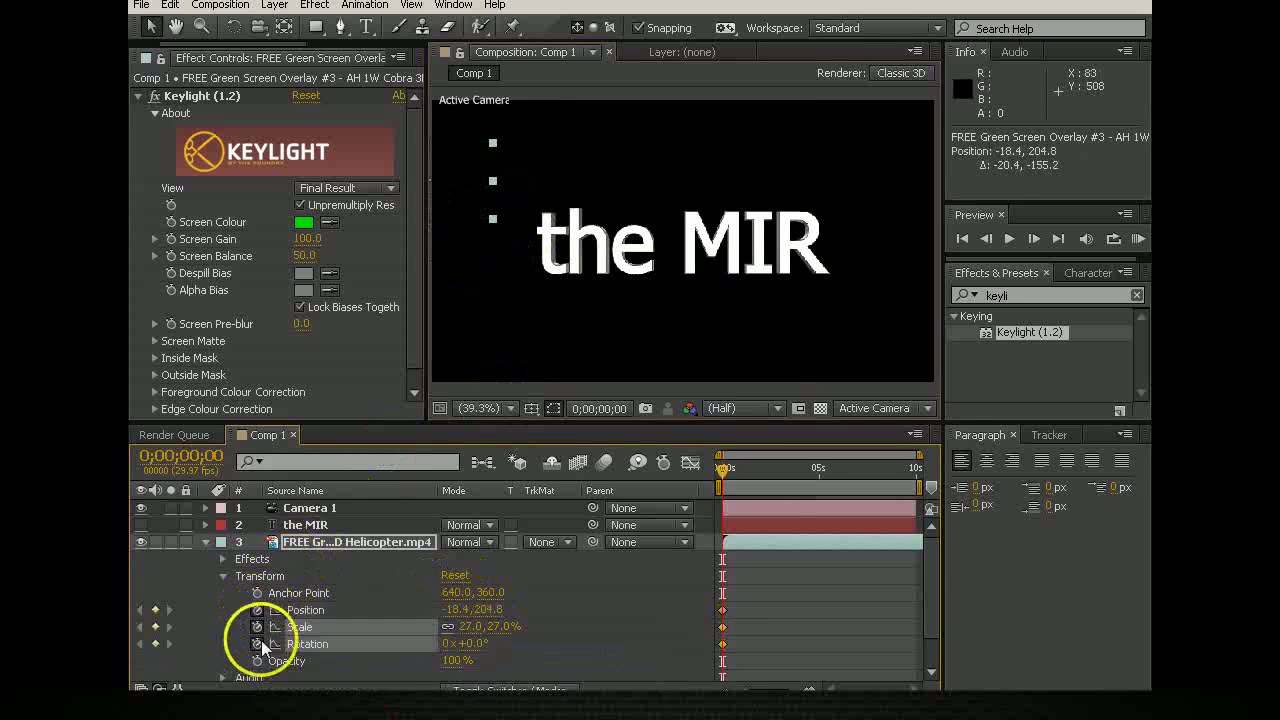
left_click(257, 593)
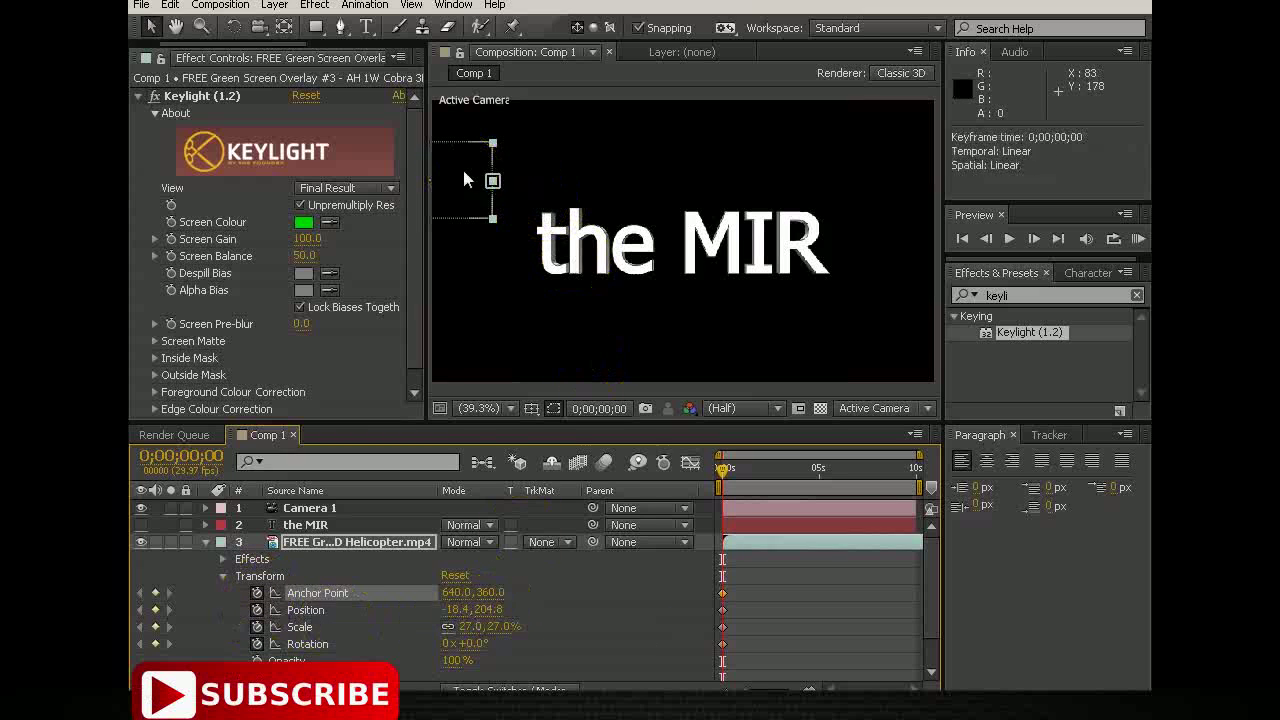
Move the helicopter past the right edge at (1689.2, 332.0) and enlarge it to 88%
left_click_drag(462, 170, 463, 178)
left_click_drag(594, 224, 898, 205)
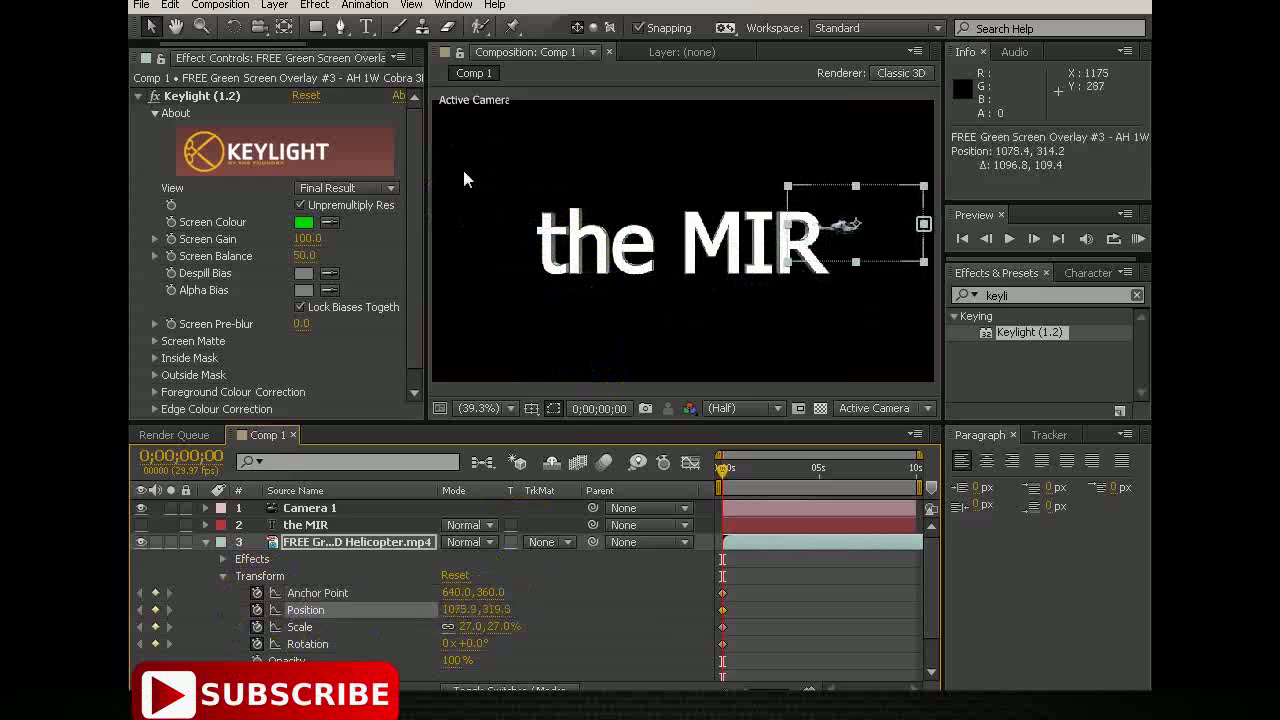
left_click_drag(902, 205, 1022, 207)
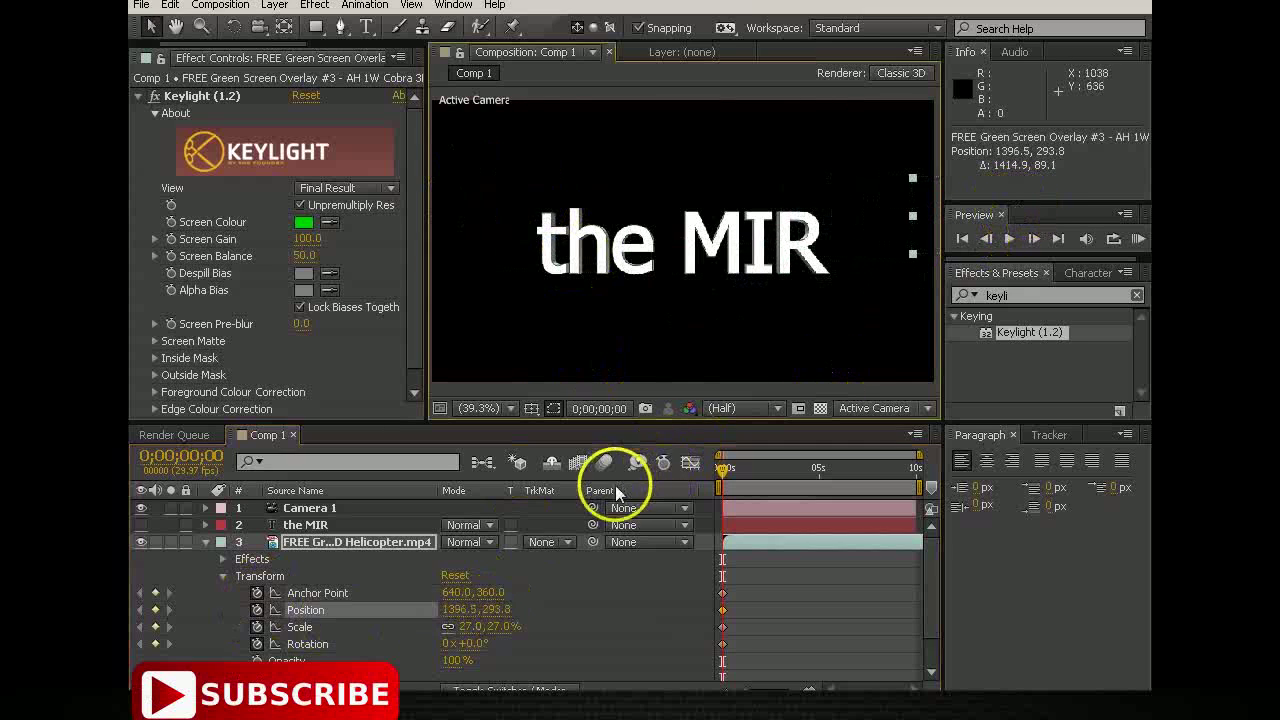
left_click_drag(462, 627, 478, 640)
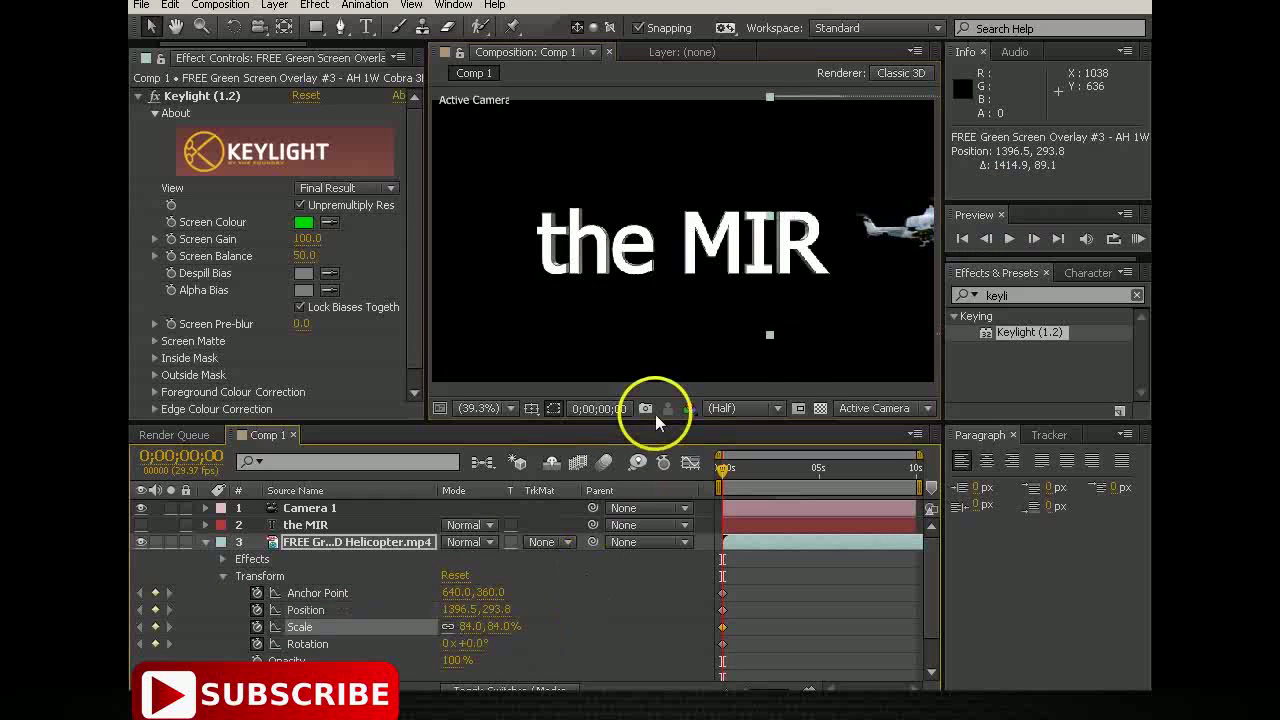
left_click_drag(470, 637, 476, 638)
left_click_drag(847, 248, 957, 268)
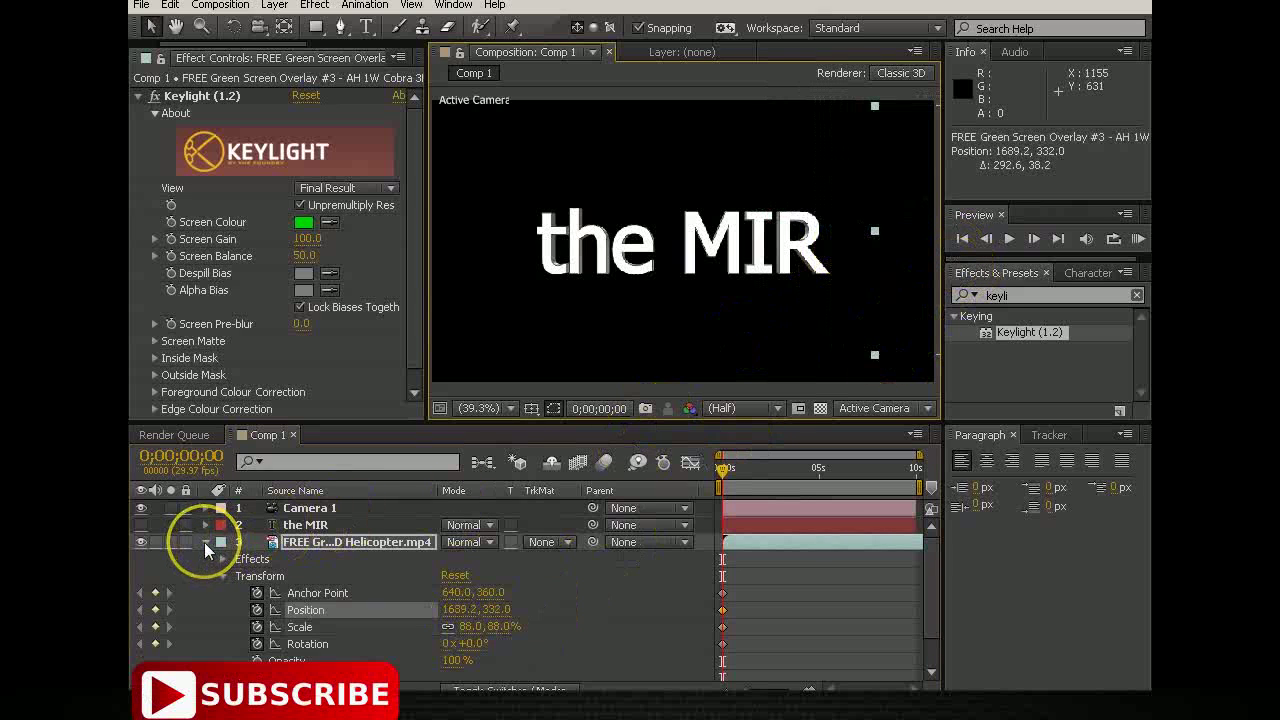
left_click(206, 543)
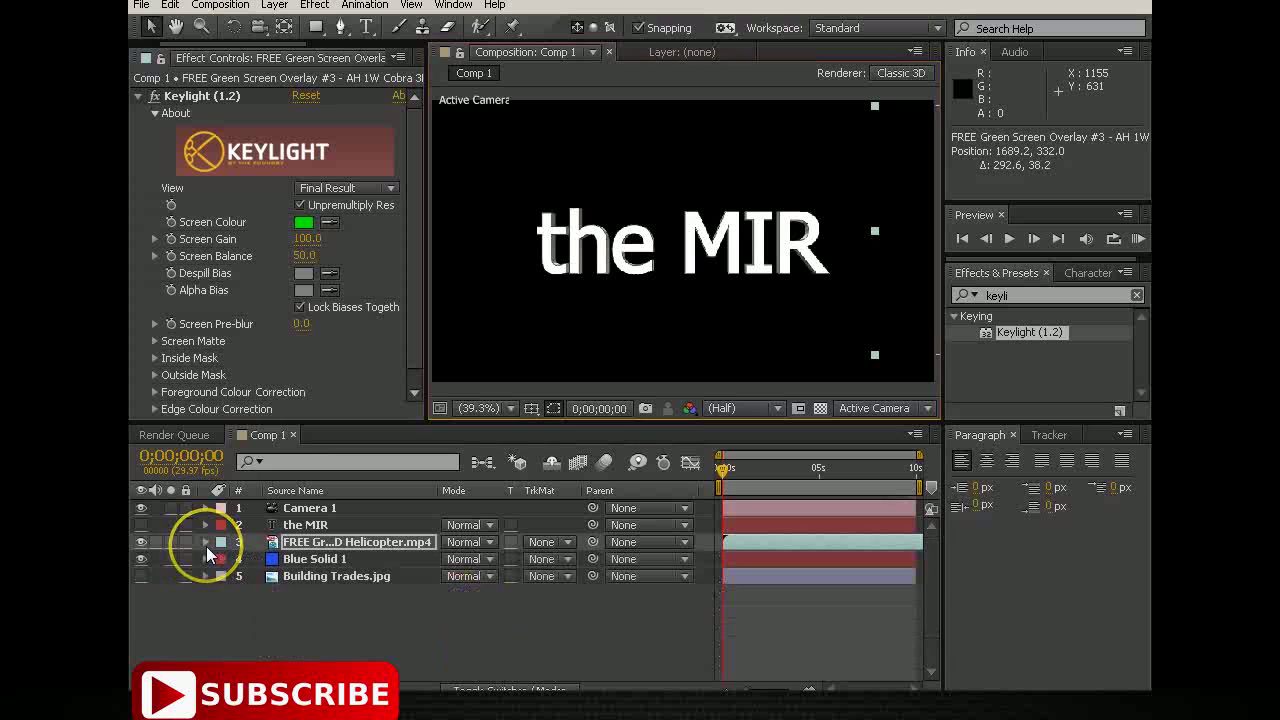
Make the Building Trades photo visible, keeping Blue Solid 1 layered above it
left_click(315, 627)
left_click_drag(312, 566, 309, 588)
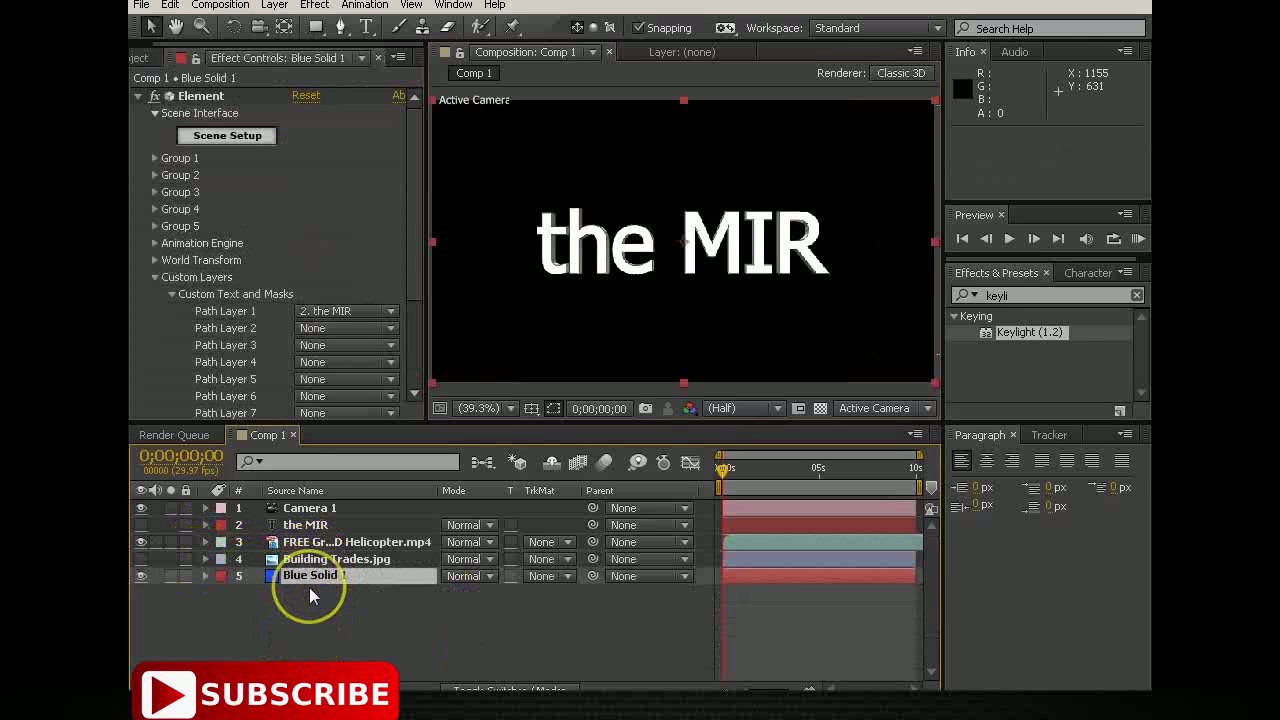
left_click(140, 566)
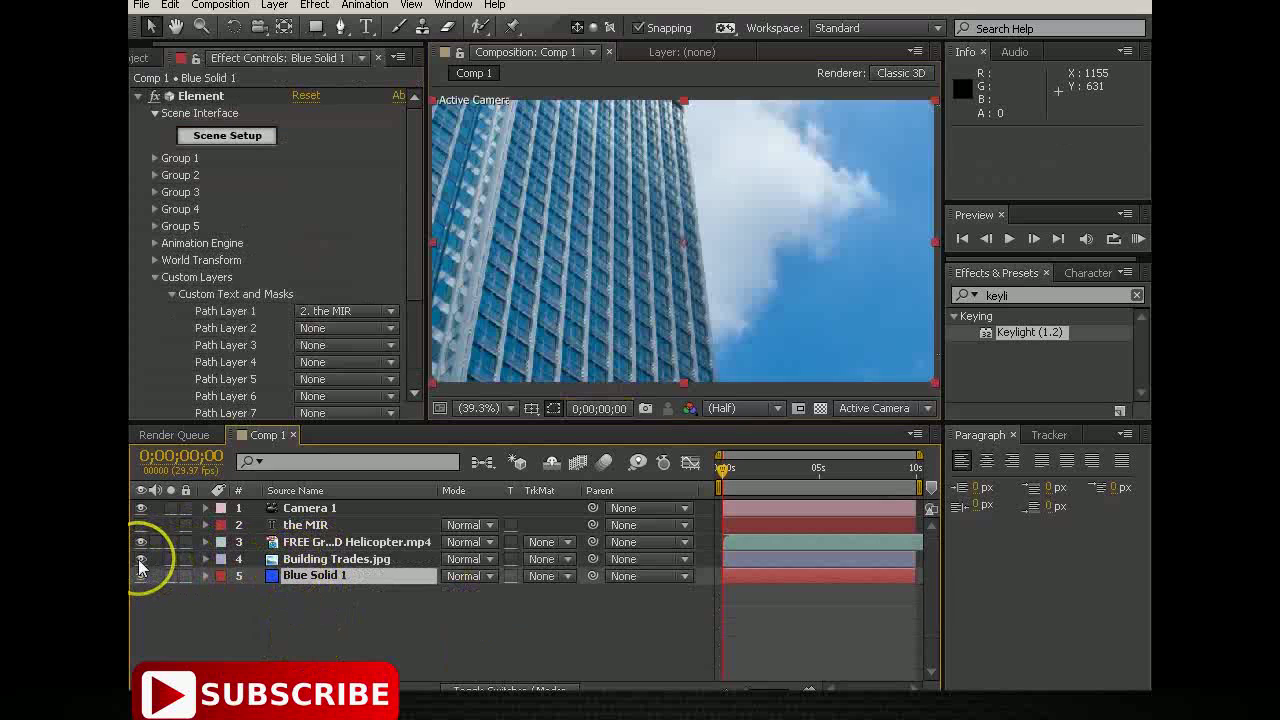
left_click_drag(306, 578, 314, 562)
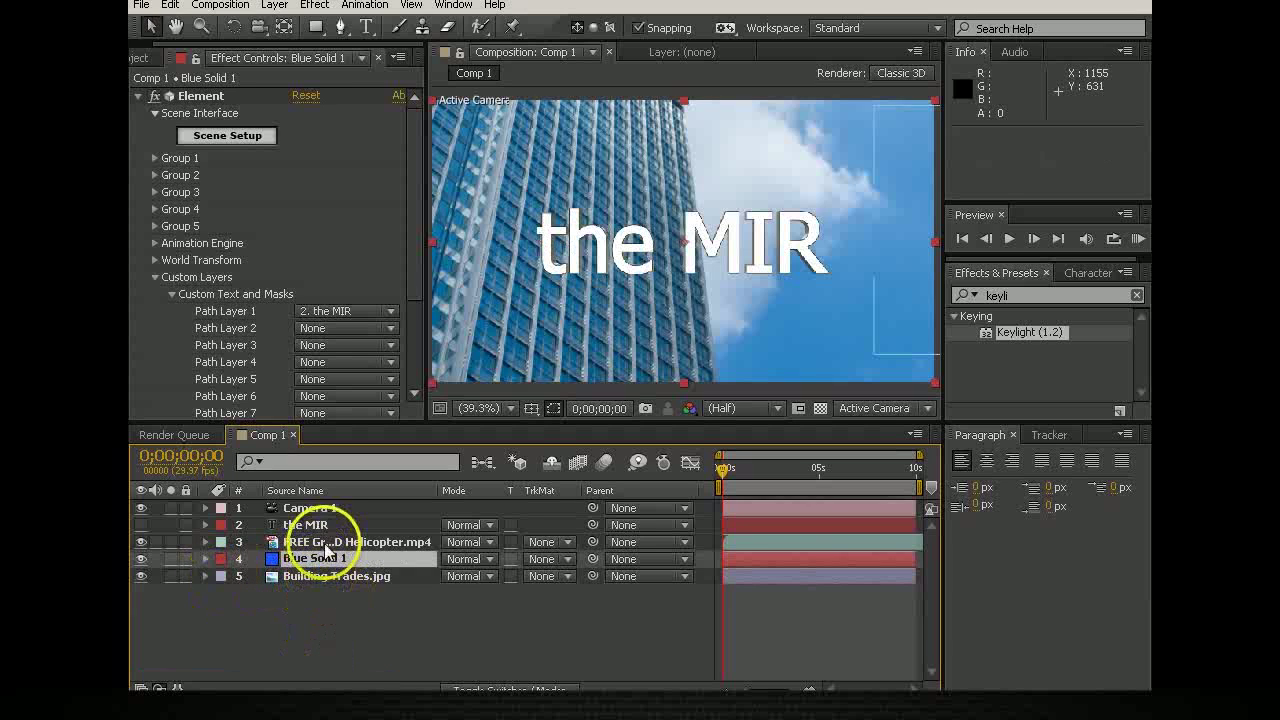
Select the helicopter, Blue Solid 1 and Building Trades.jpg layers in turn, ending on the helicopter
left_click(330, 542)
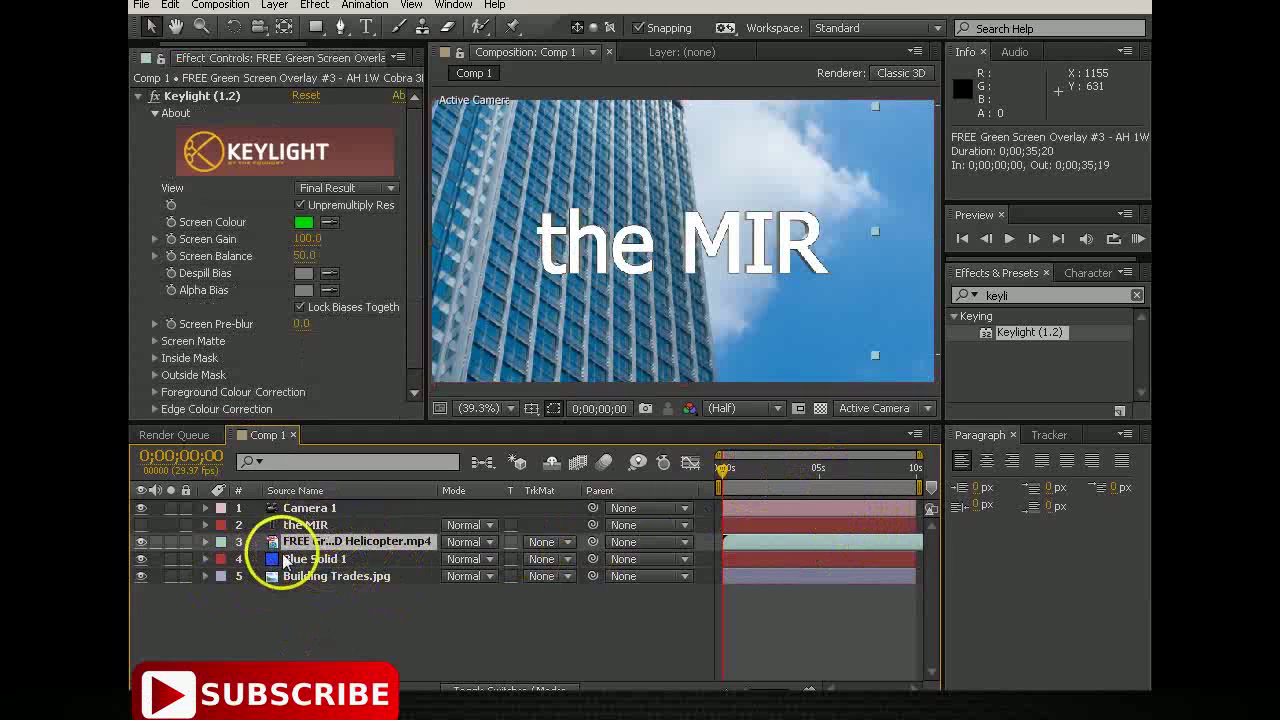
left_click(308, 559)
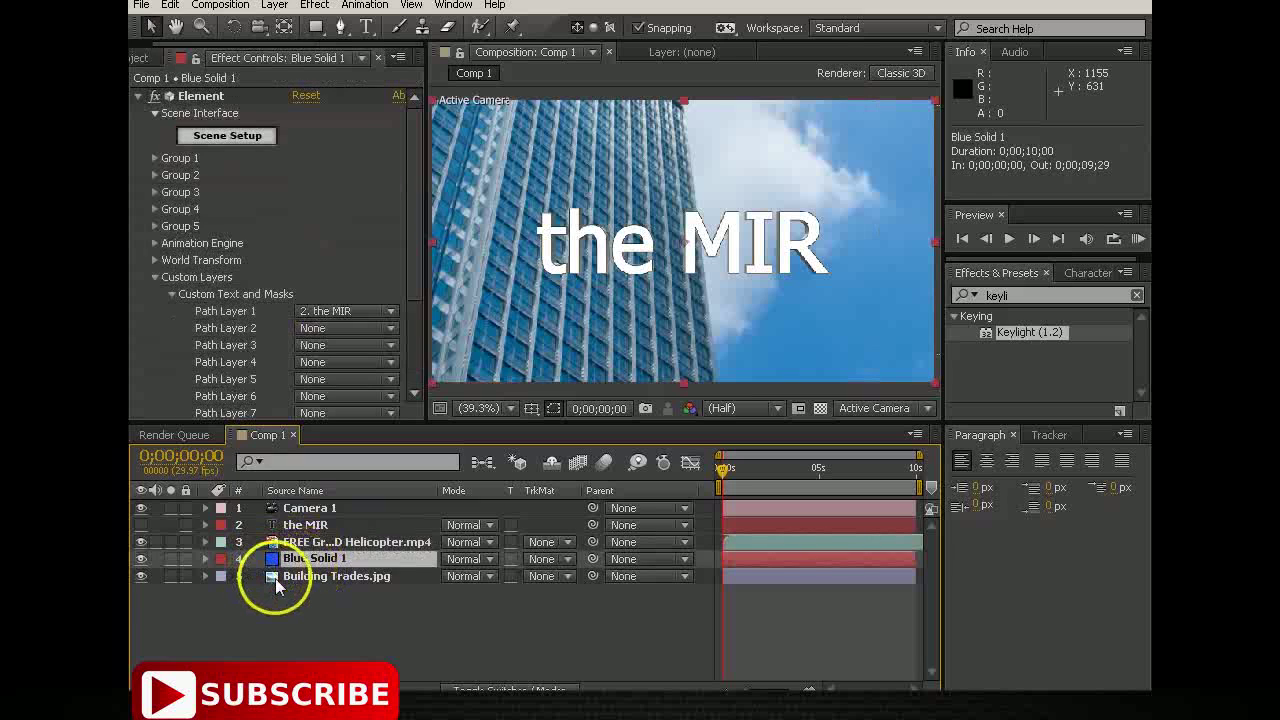
left_click(276, 578)
left_click(290, 541)
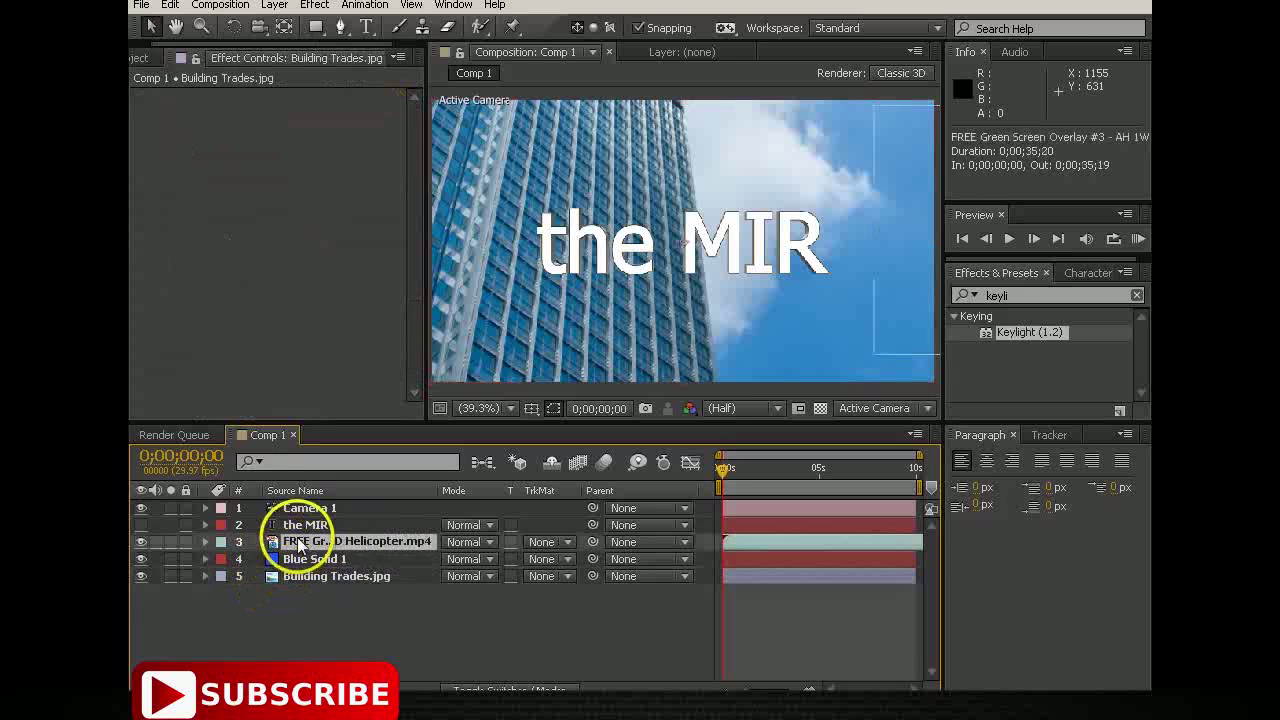
Set the helicopter's starting keyframe off-frame left at (-79.4, 288.7) with 49% scale
left_click(205, 541)
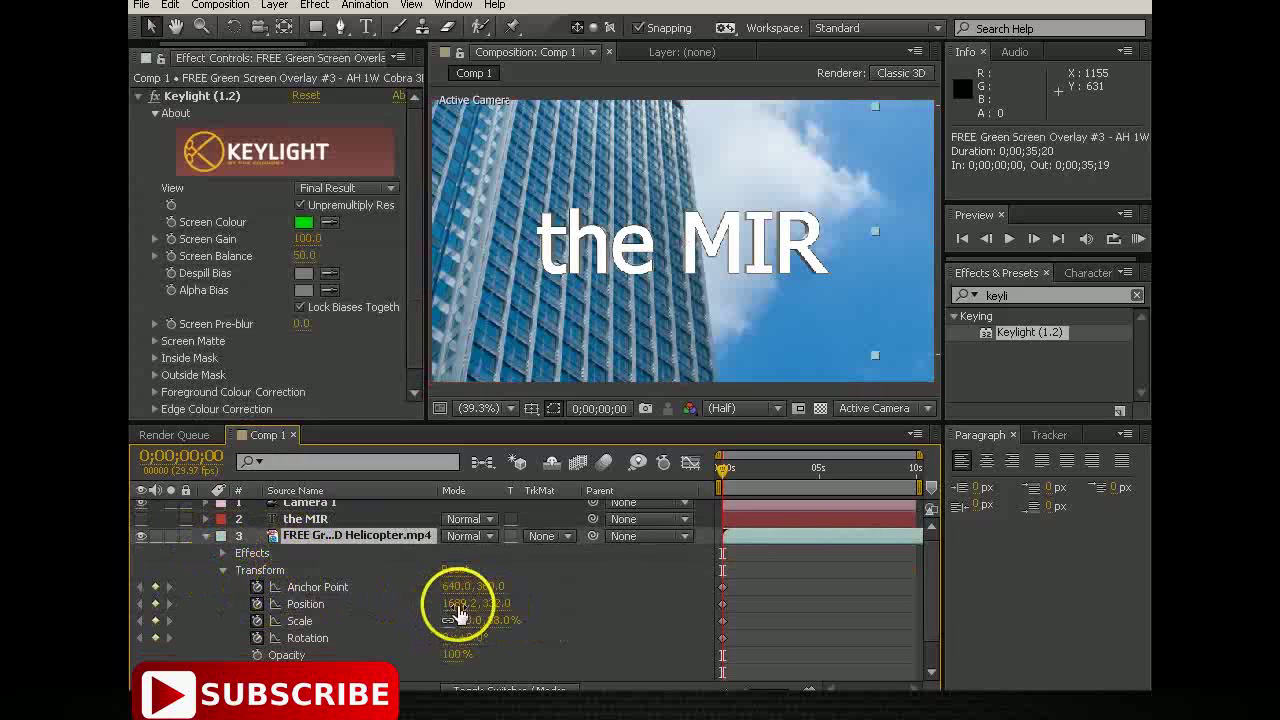
left_click_drag(925, 258, 910, 258)
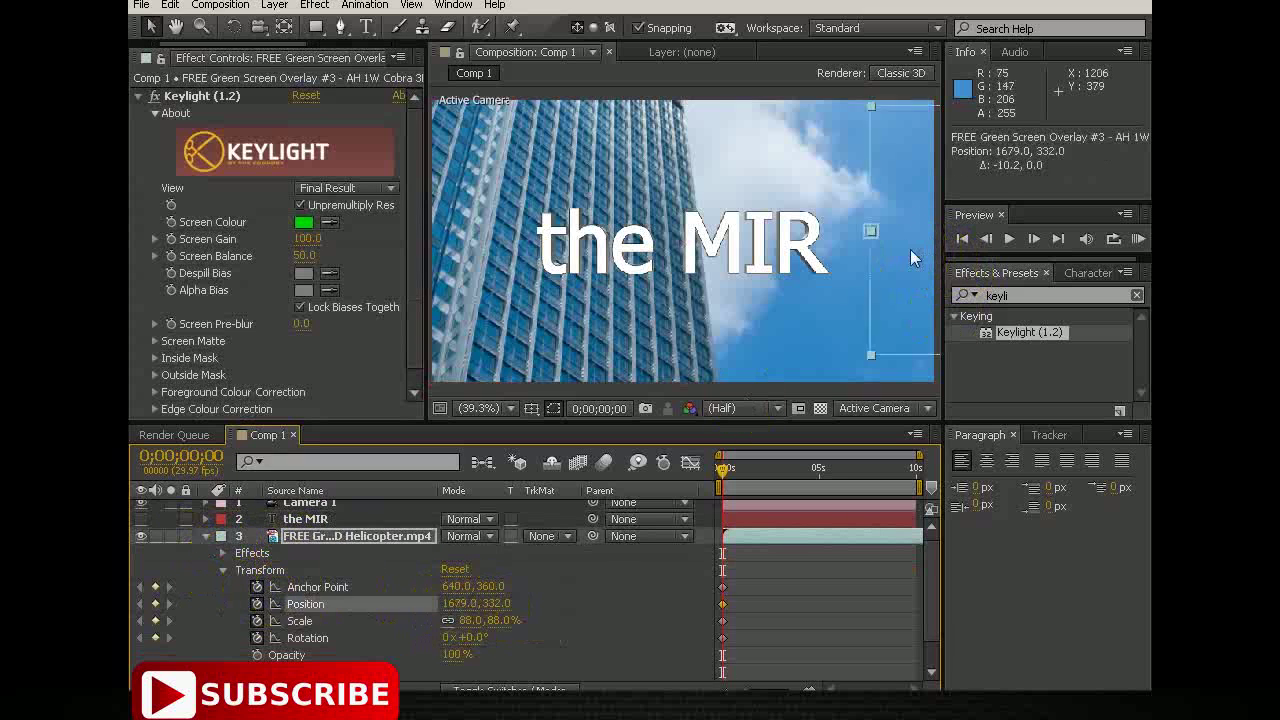
left_click_drag(910, 258, 850, 271)
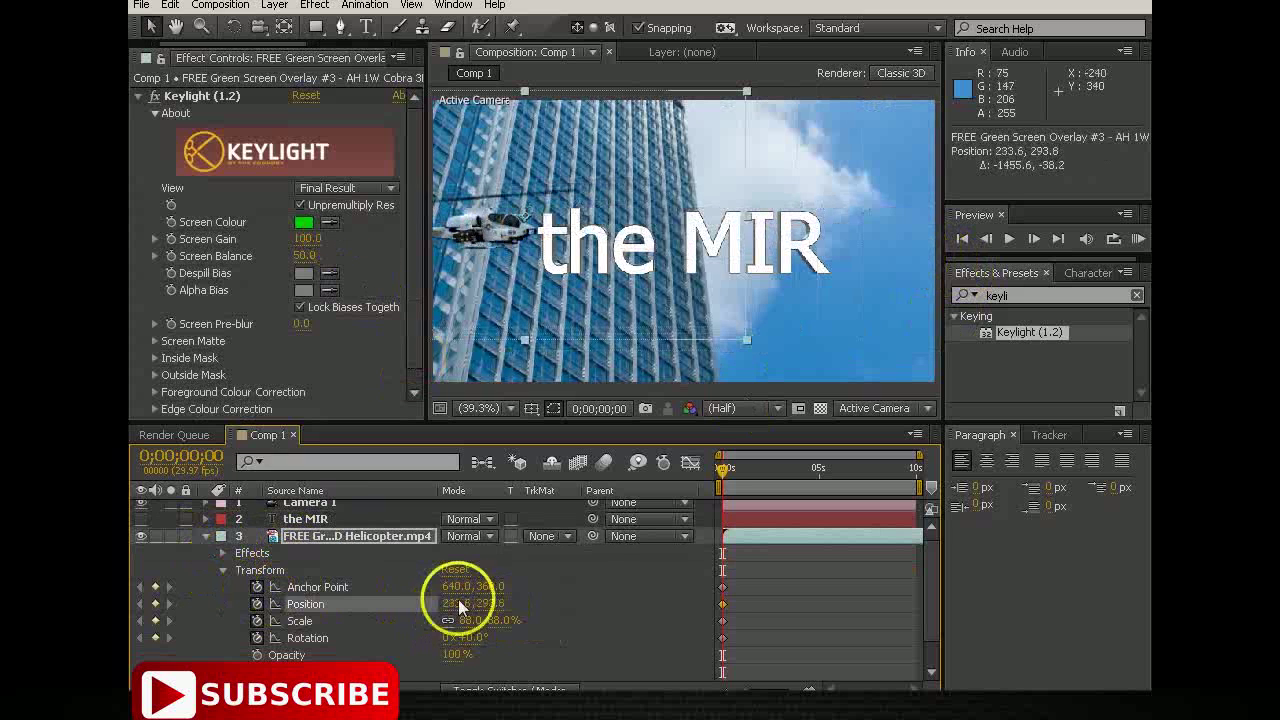
left_click_drag(465, 630, 471, 630)
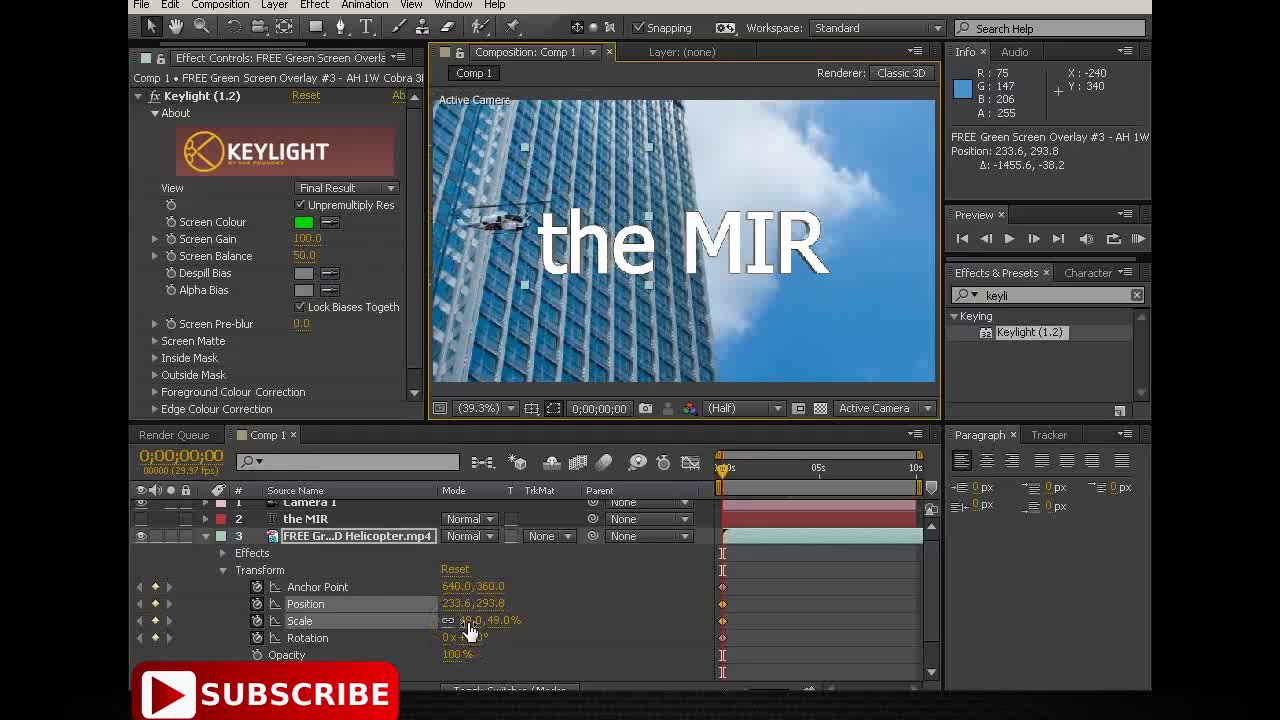
left_click(445, 643)
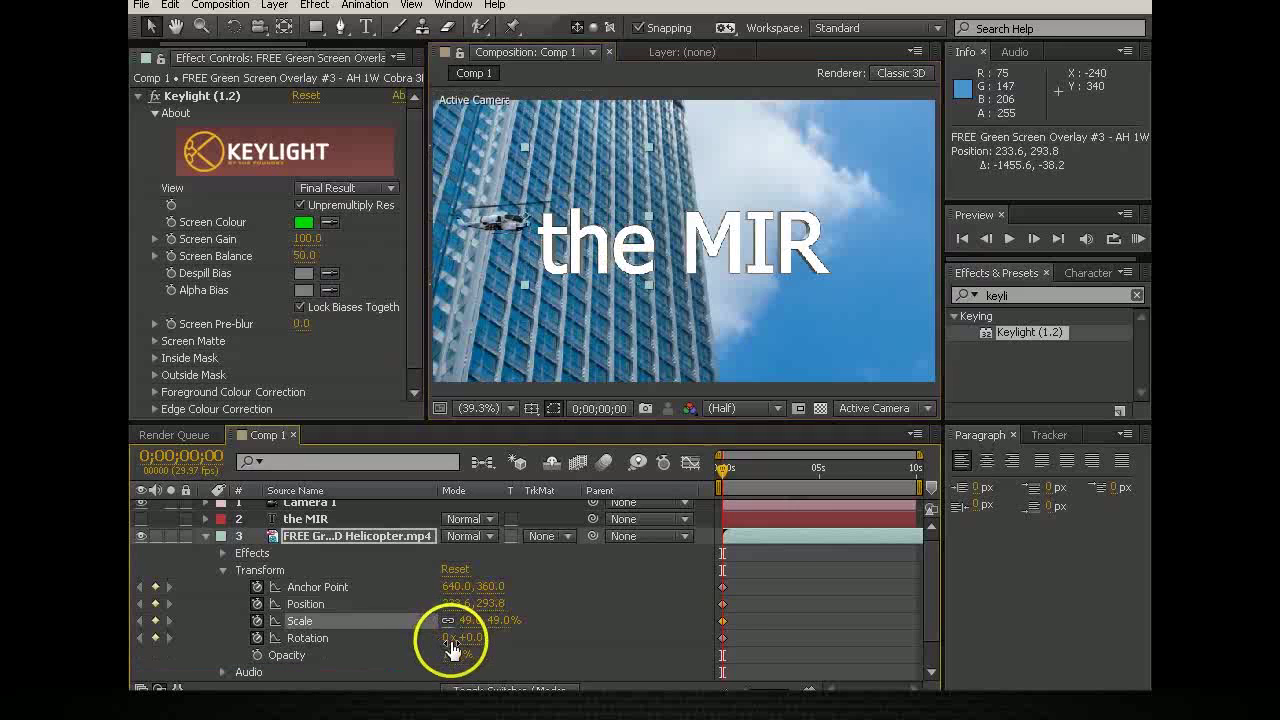
left_click_drag(567, 304, 444, 302)
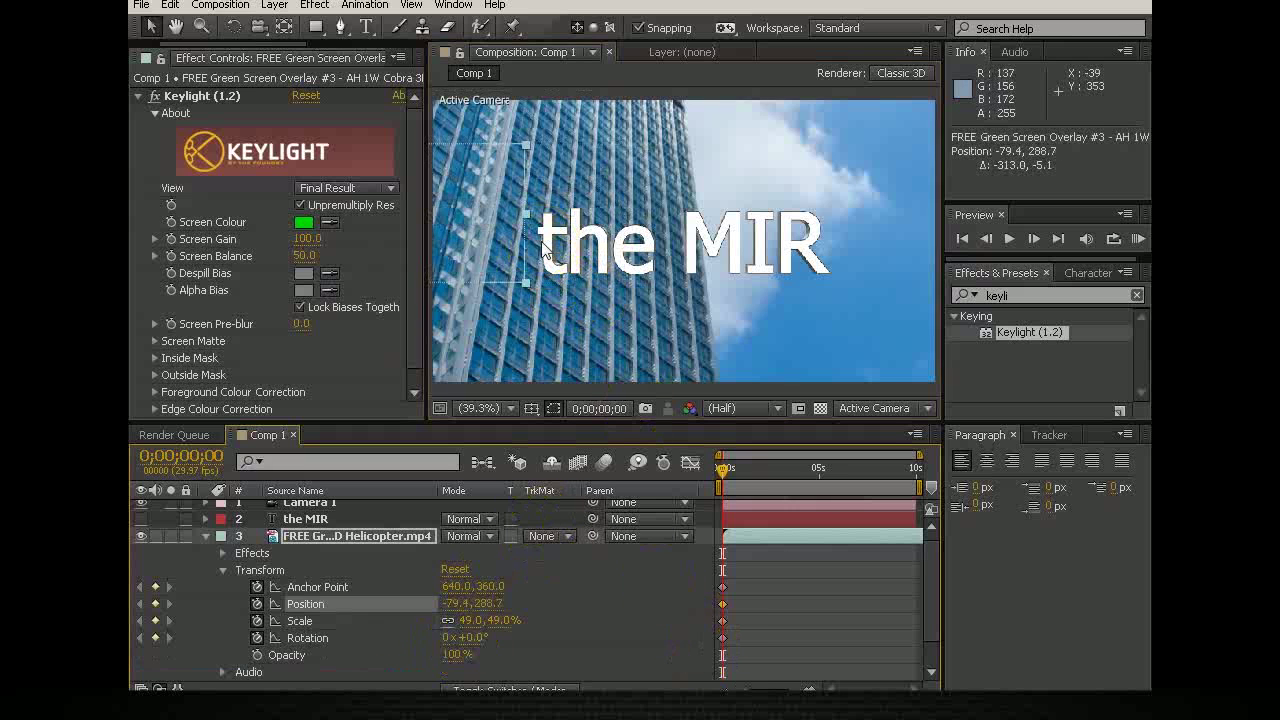
Move the current time to 0;00;06;23 and select the helicopter in the viewer
left_click(505, 640)
left_click(845, 476)
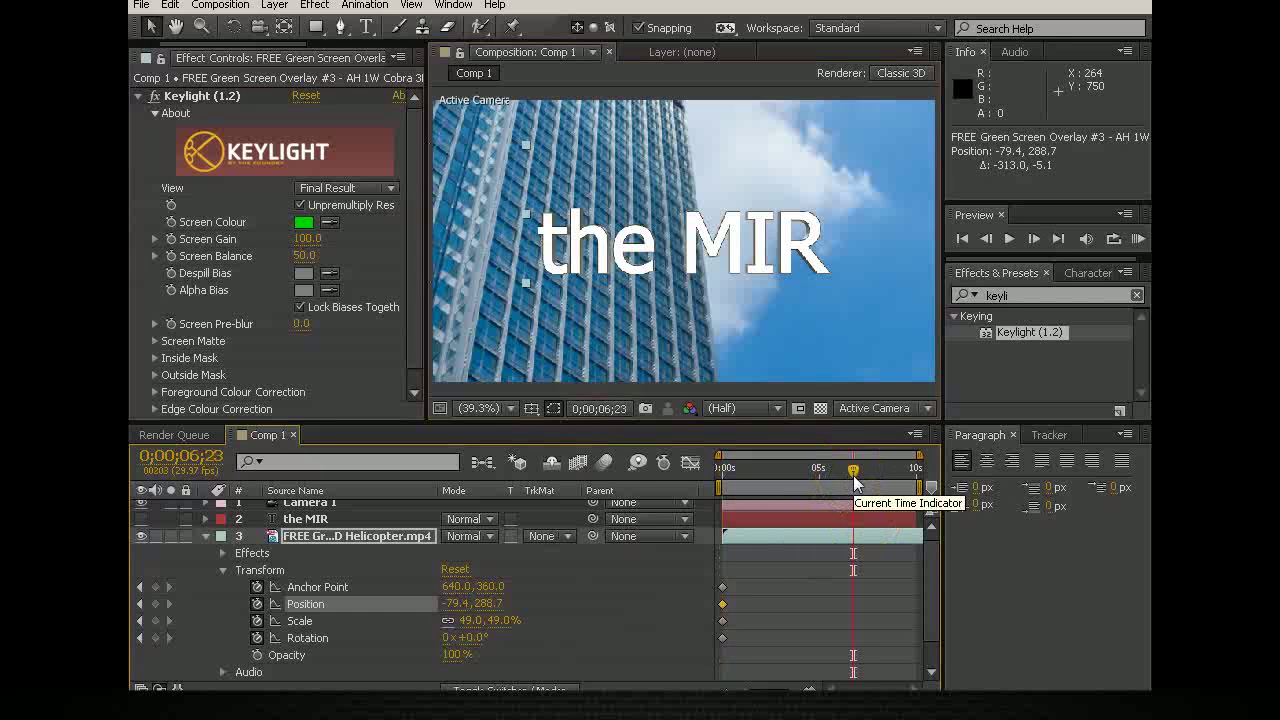
left_click(474, 216)
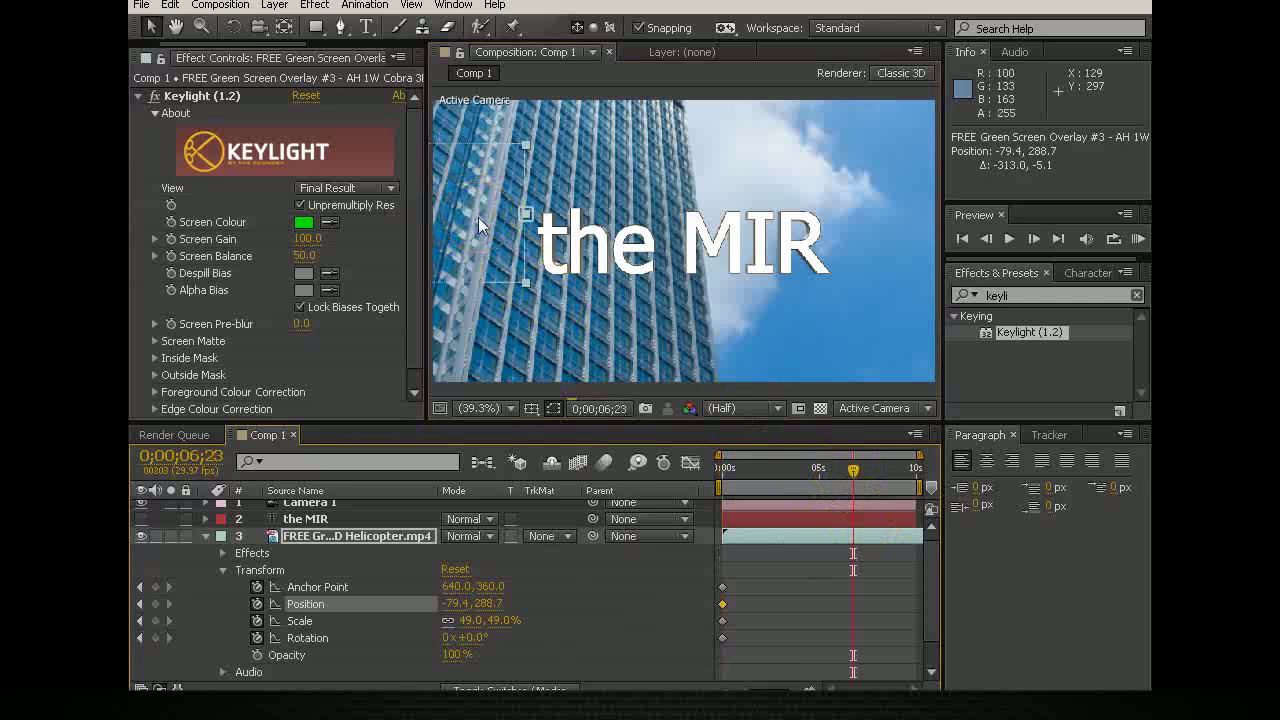
Key the helicopter at (1406.7, 400.7) with 67% scale, then move time to 0;00;05;25
left_click_drag(478, 217, 946, 247)
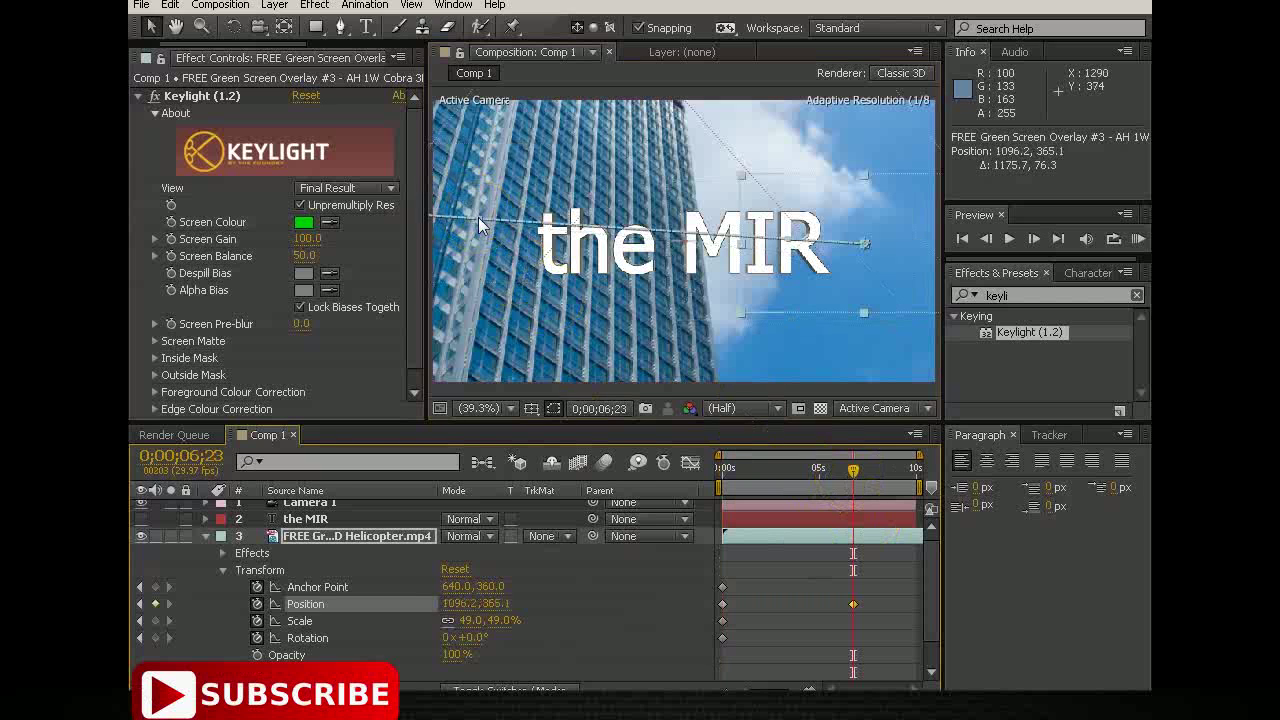
left_click_drag(478, 217, 987, 247)
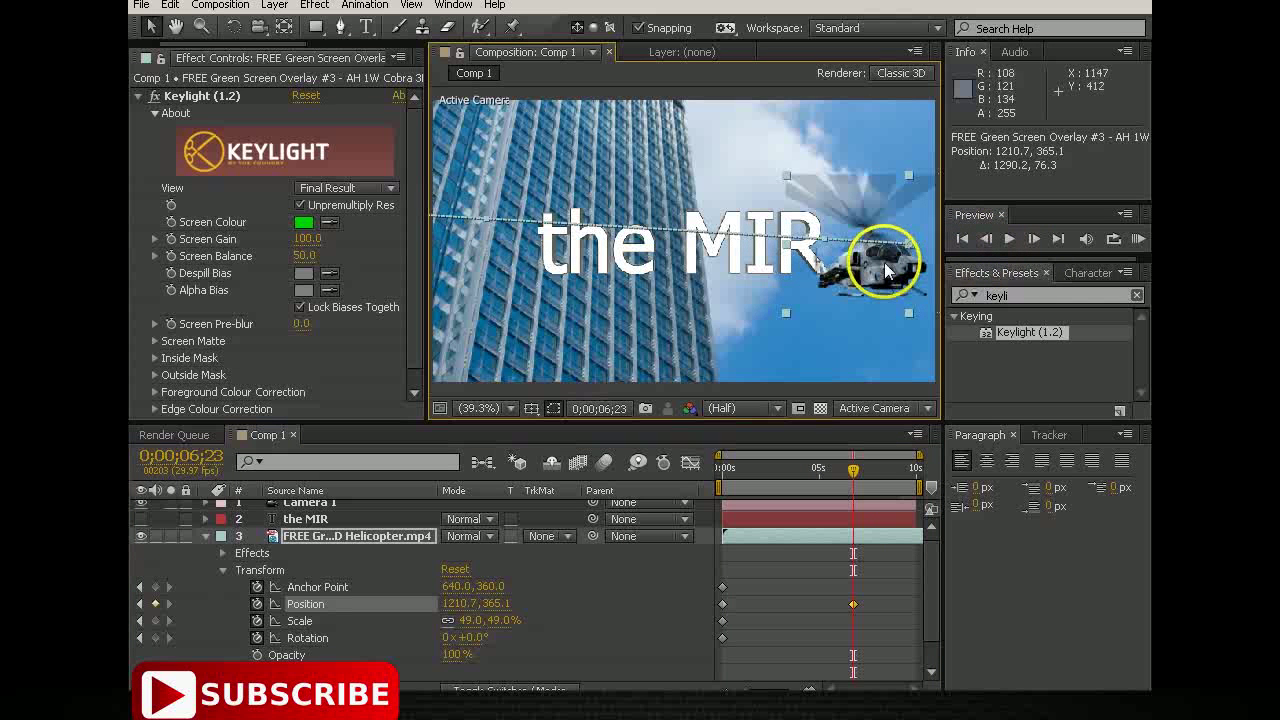
left_click_drag(883, 263, 978, 267)
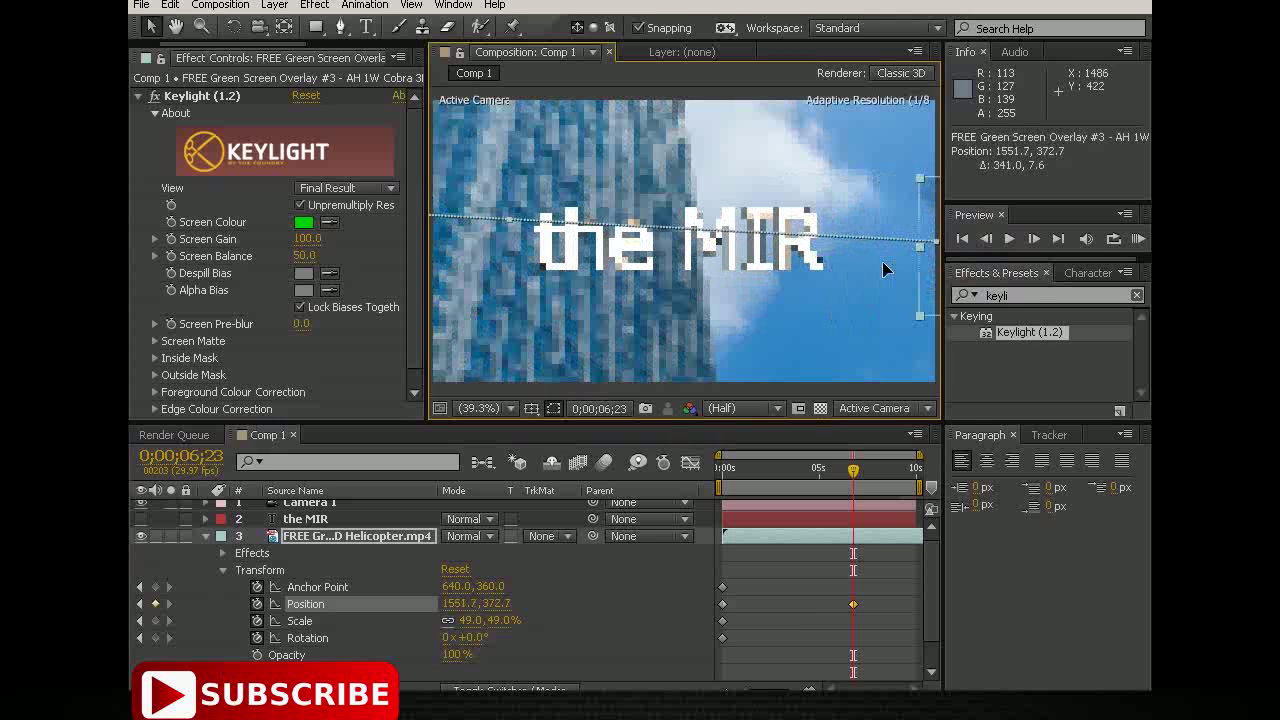
left_click_drag(884, 268, 1020, 275)
left_click_drag(914, 280, 950, 283)
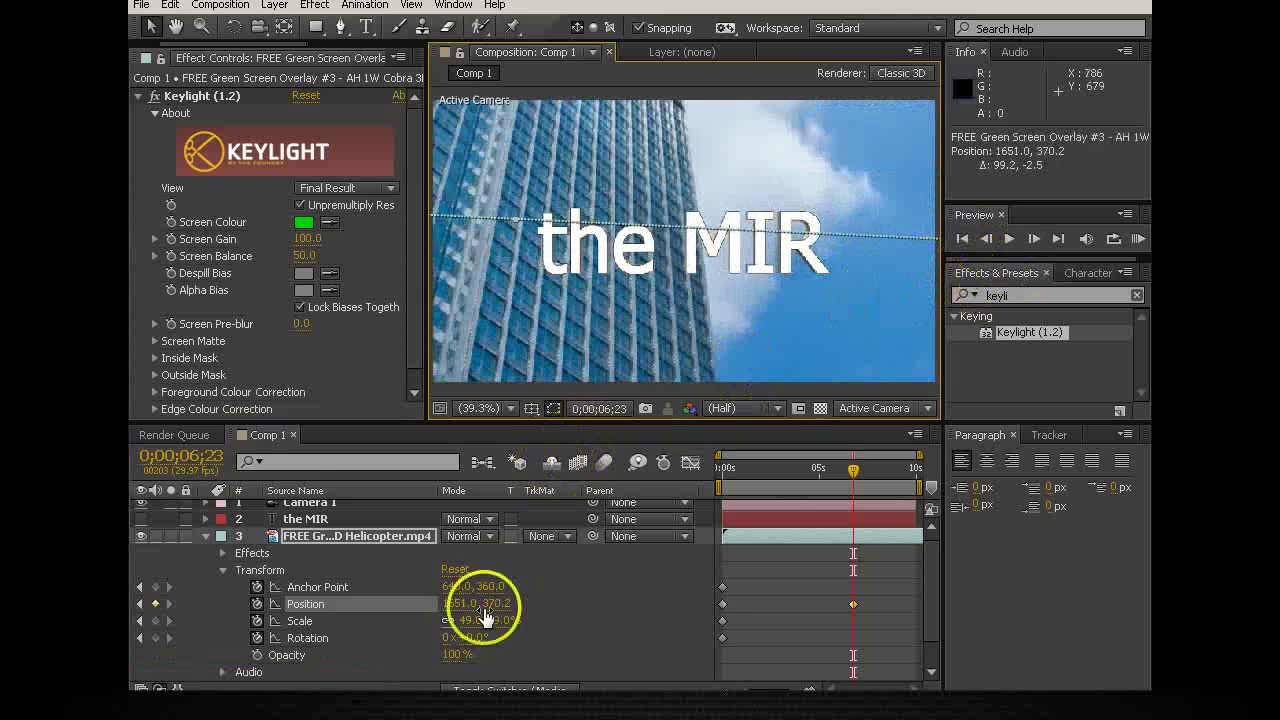
left_click_drag(468, 626, 488, 624)
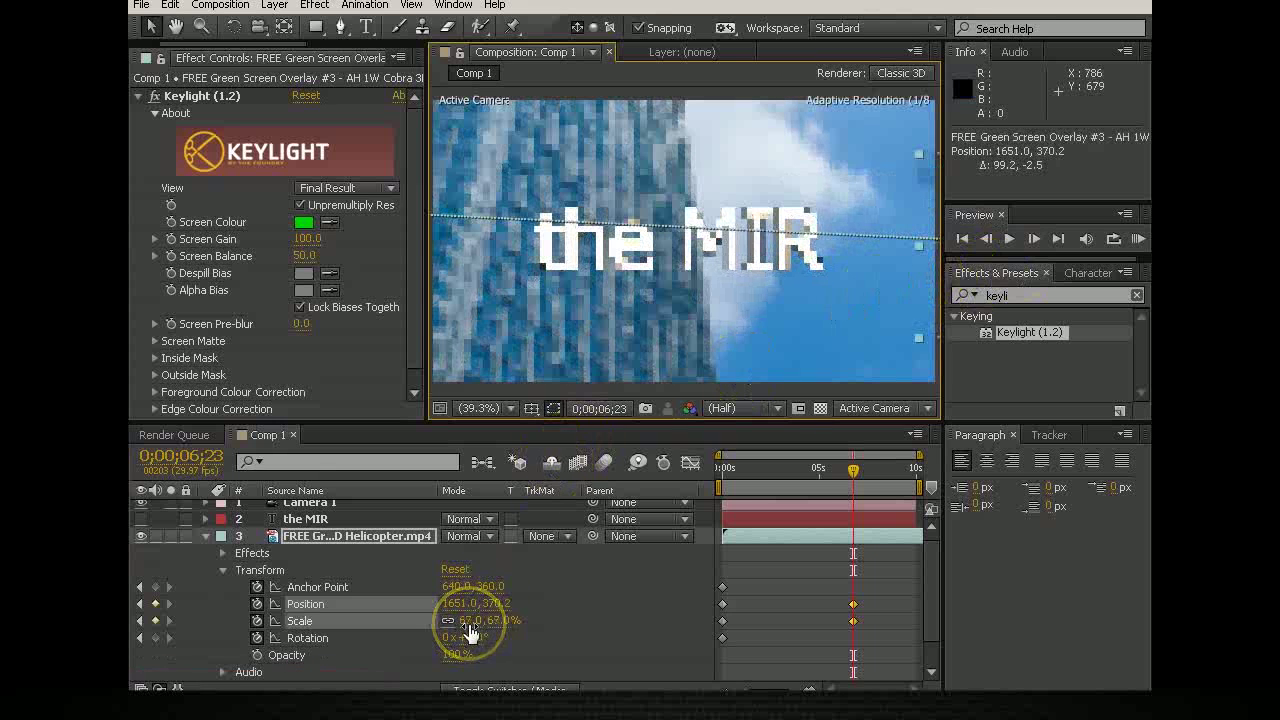
left_click_drag(925, 301, 929, 291)
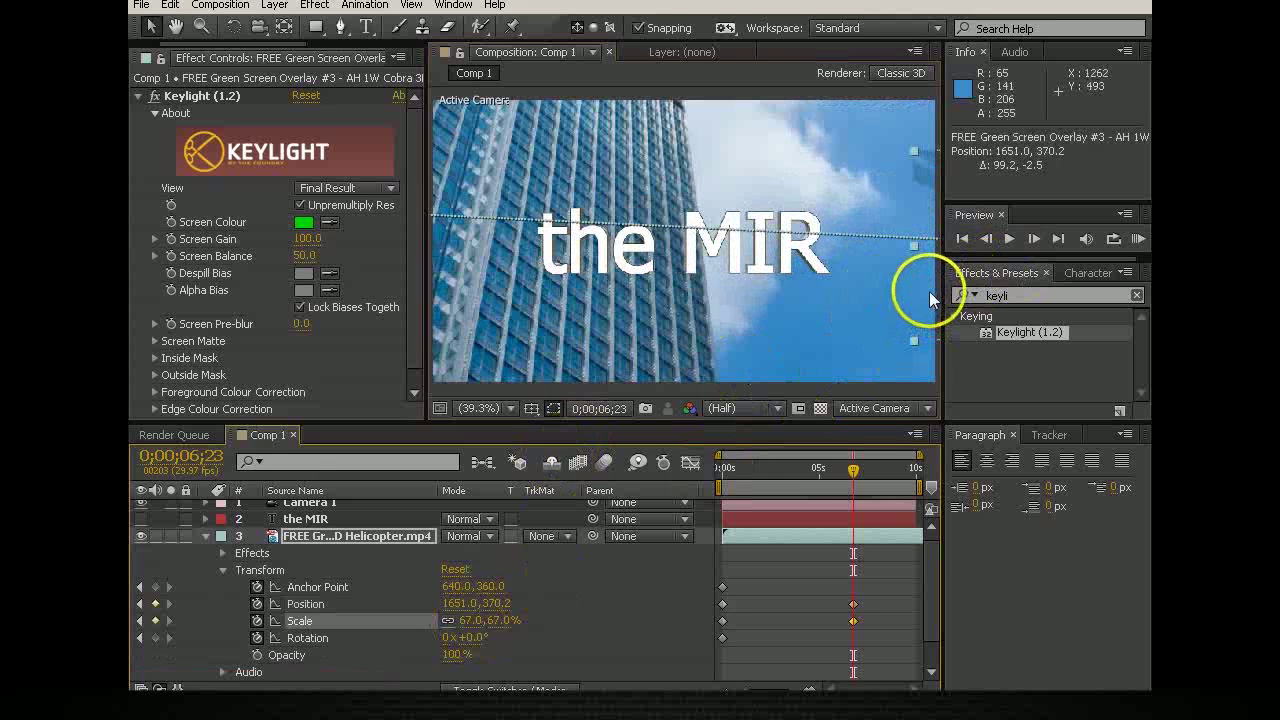
mouse_move(929, 291)
left_mouse_down()
mouse_move(867, 299)
mouse_move(875, 306)
left_mouse_up()
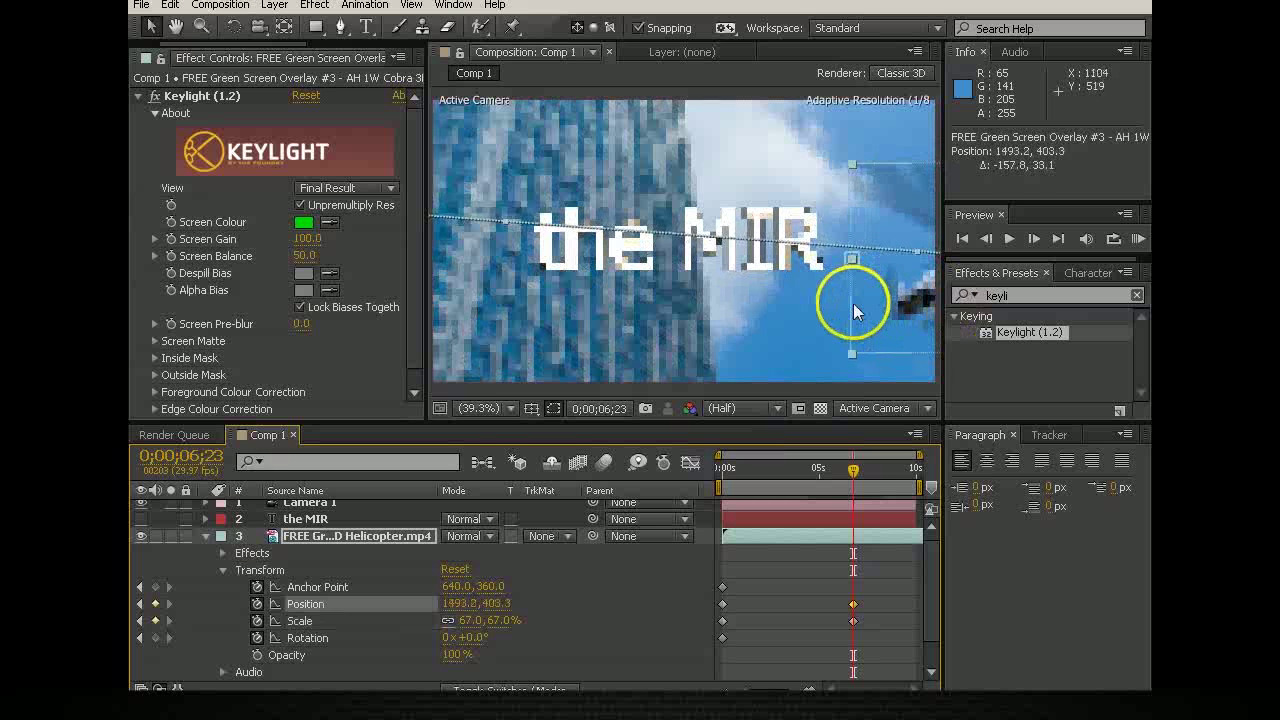
left_click_drag(875, 306, 810, 301)
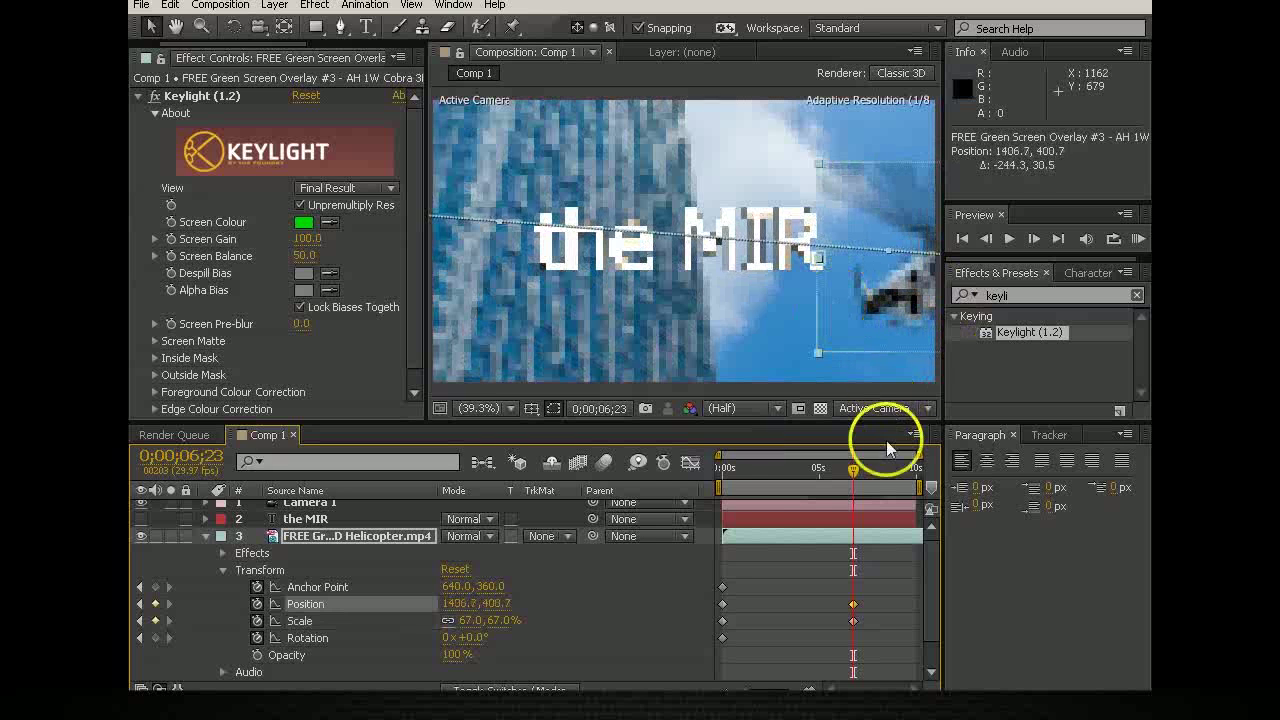
left_click(835, 470)
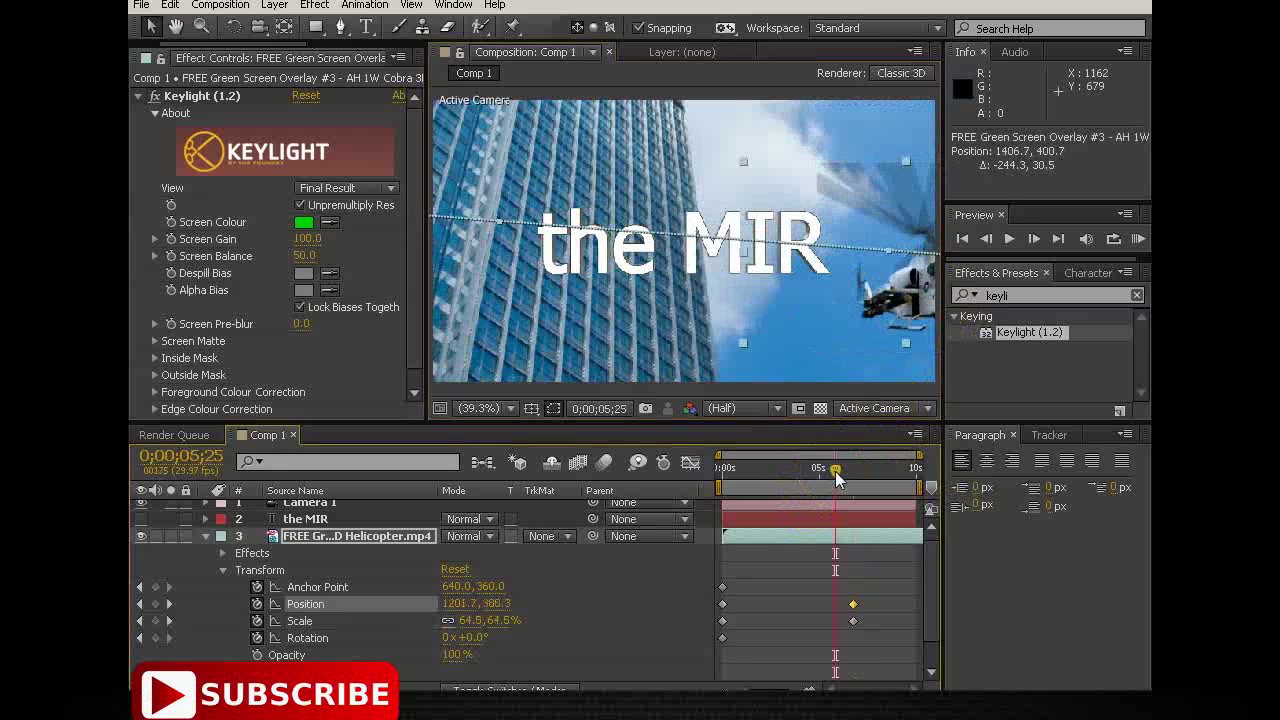
At 0;00;05;06, retime the helicopter's final Position and Scale keyframes earlier
left_click(819, 470)
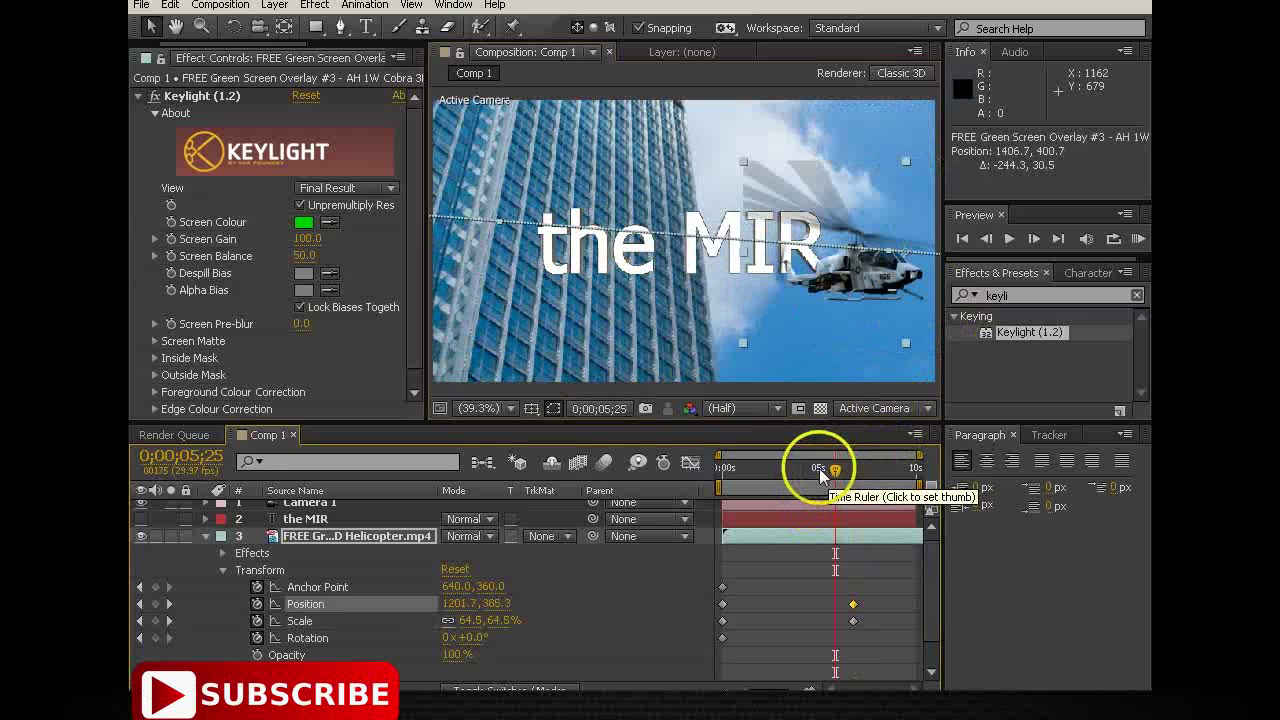
left_click_drag(820, 471, 823, 472)
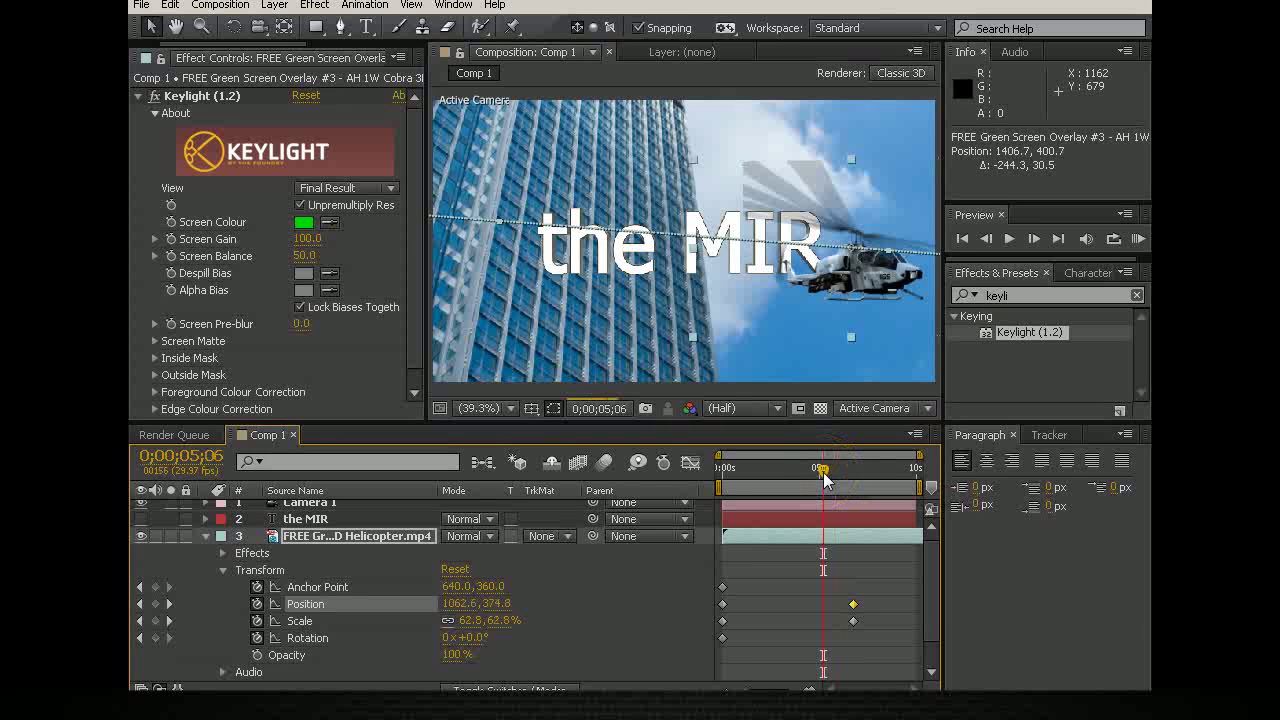
left_click_drag(902, 552, 845, 615)
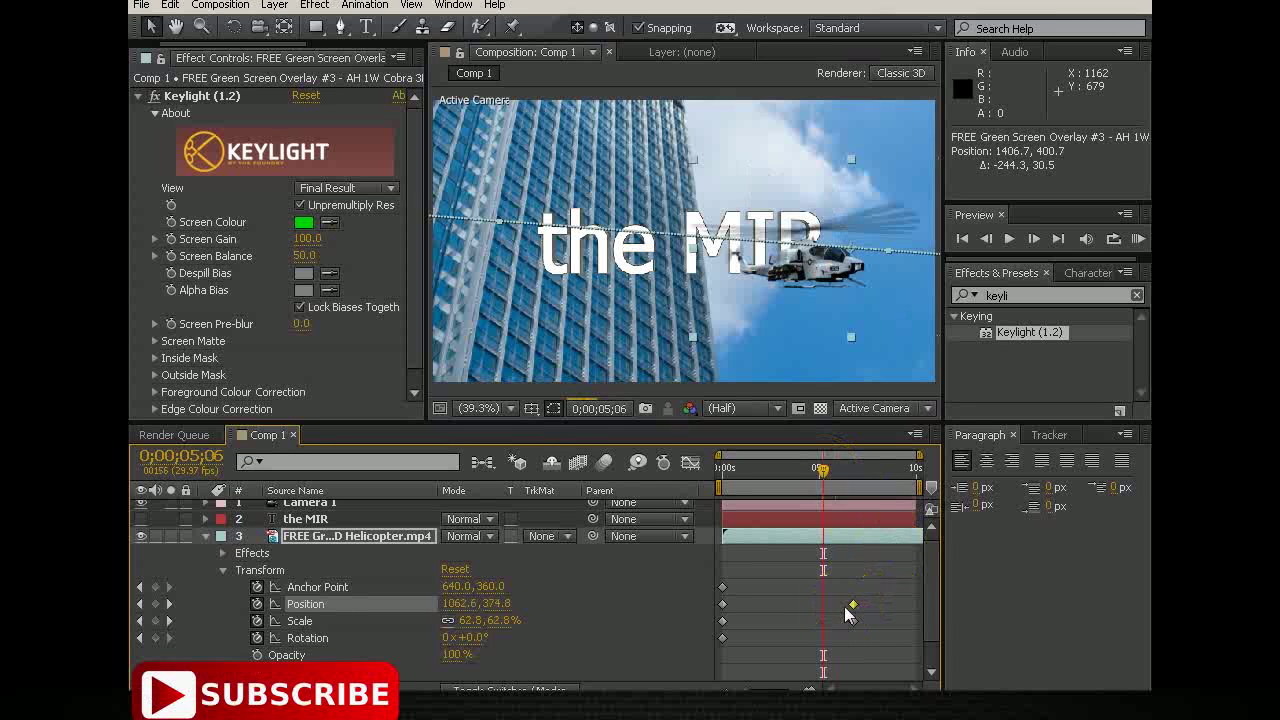
left_click_drag(850, 606, 826, 606)
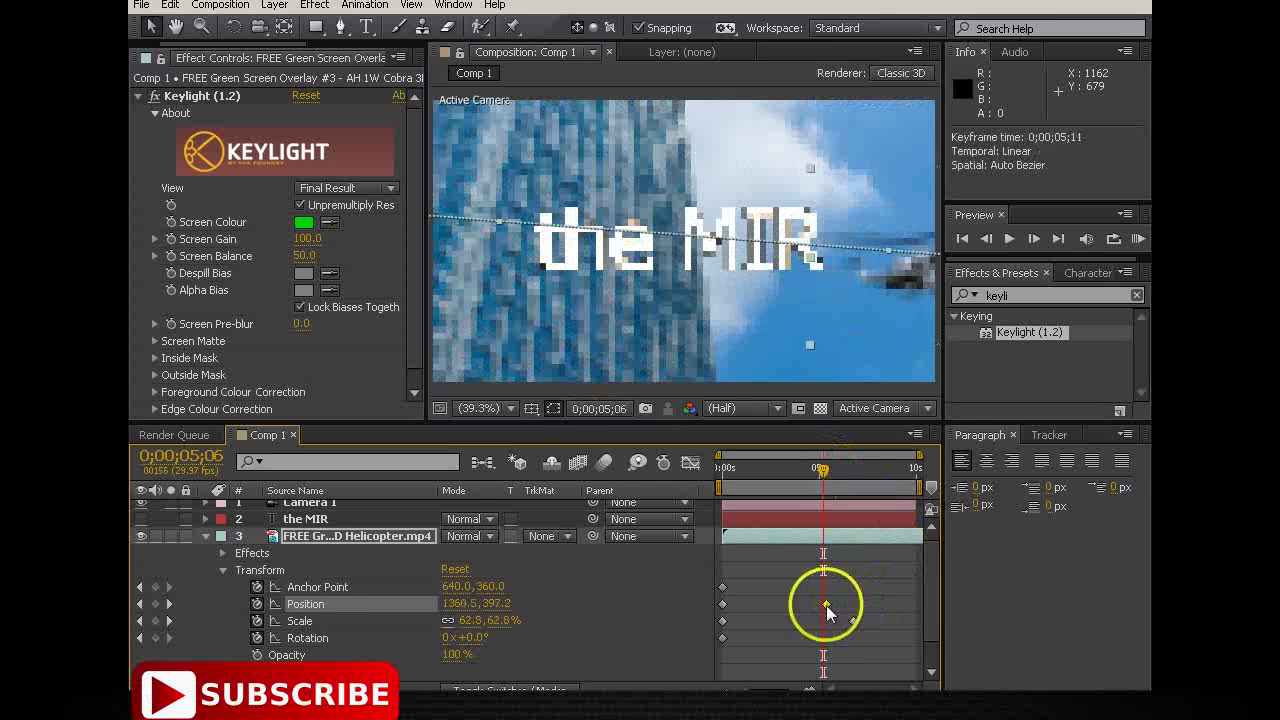
left_click_drag(853, 622, 830, 621)
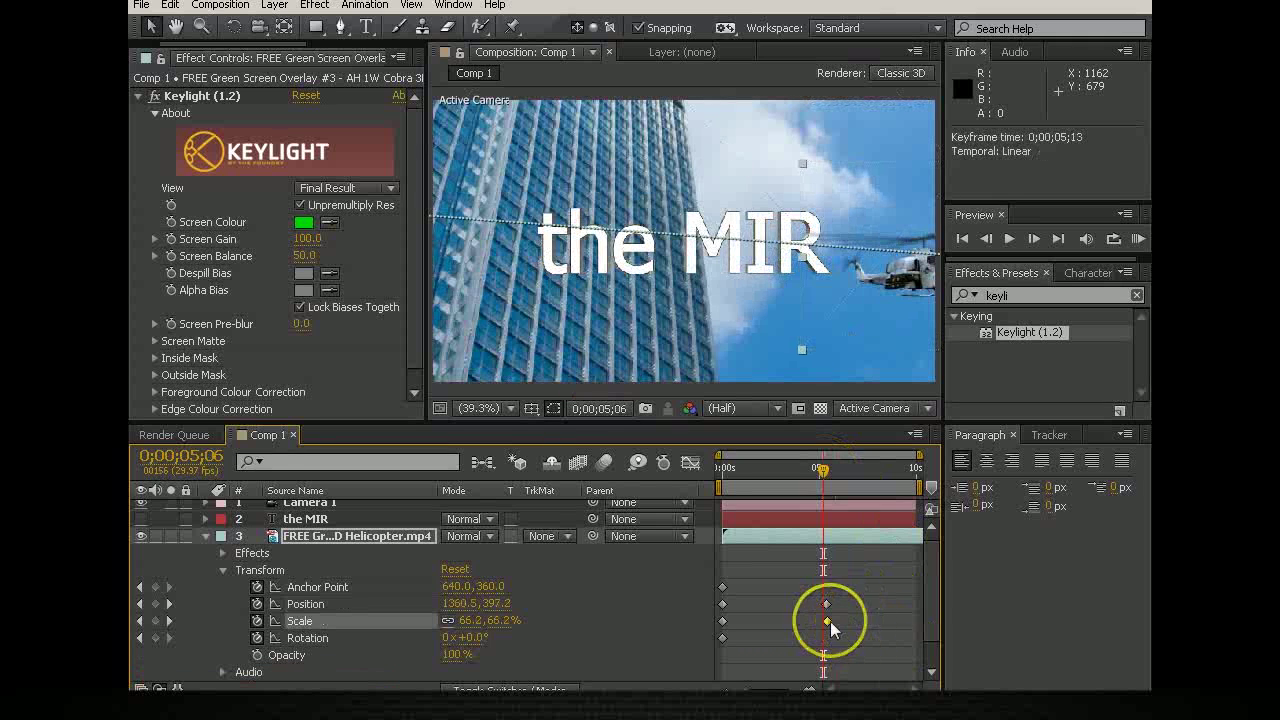
Push the helicopter off-frame right to (1739.7, 397.2) and collapse its layer properties
left_click_drag(865, 275, 980, 275)
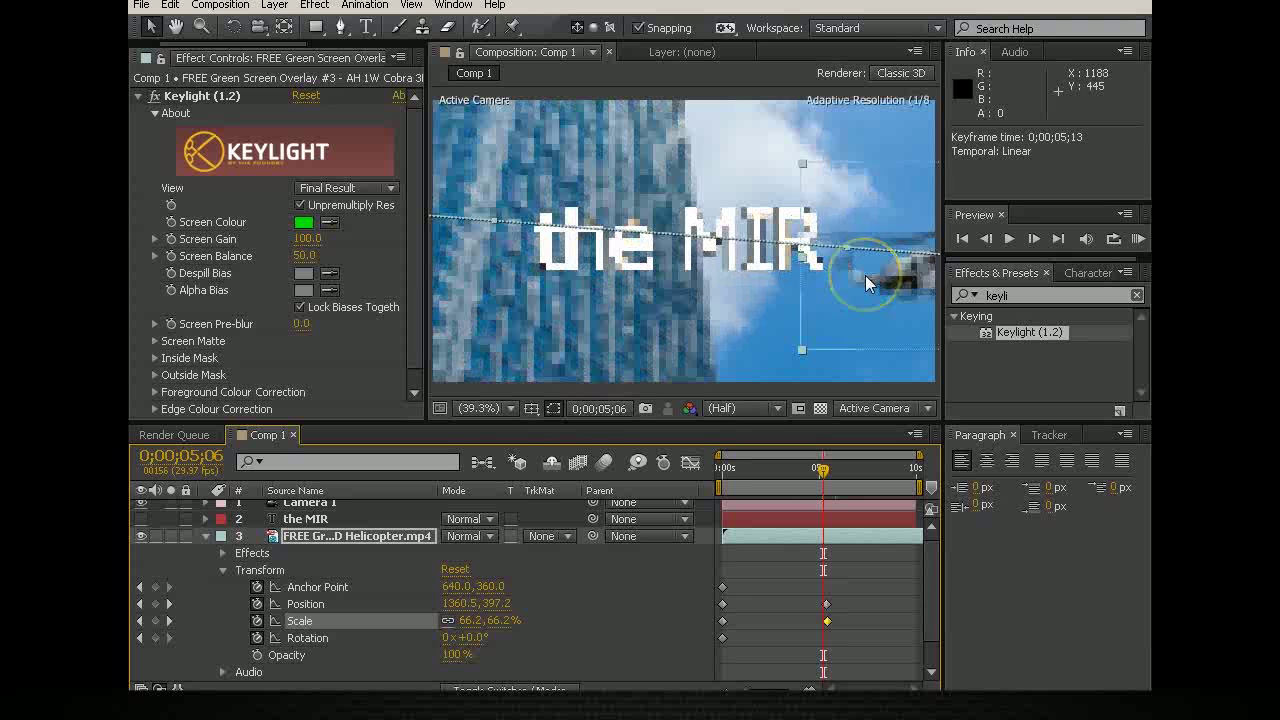
left_click_drag(865, 275, 1014, 271)
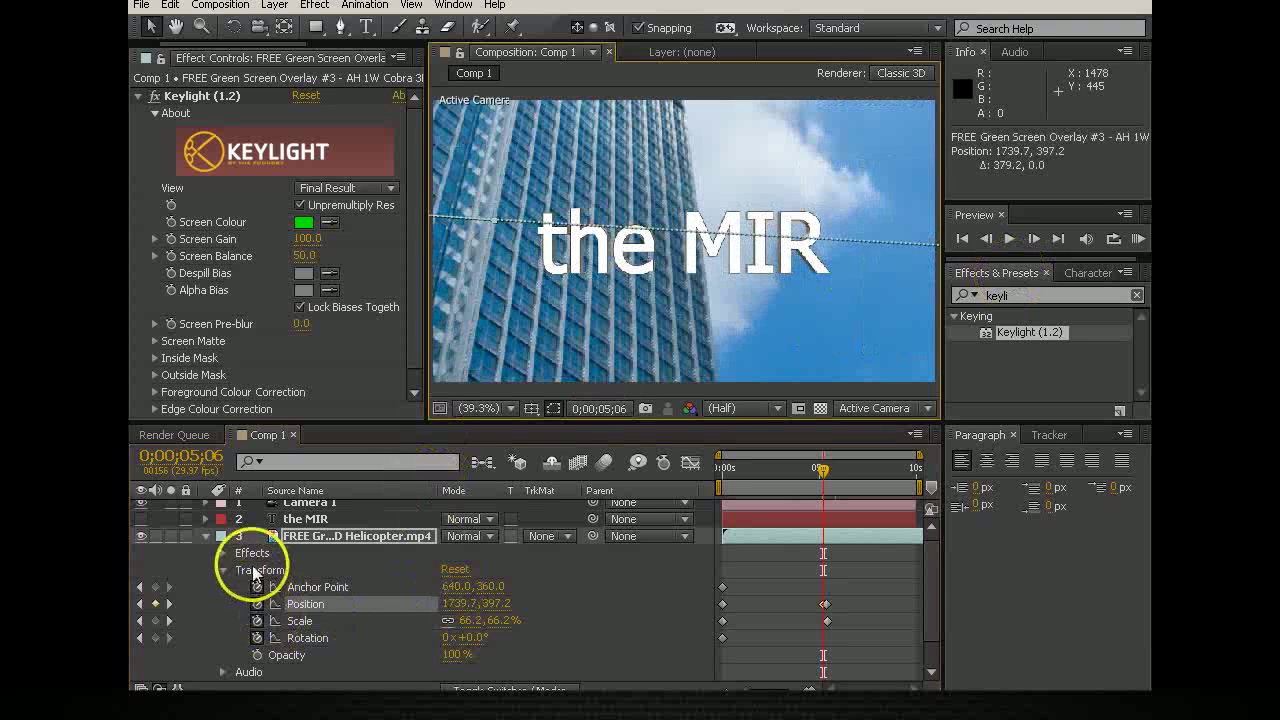
left_click(204, 537)
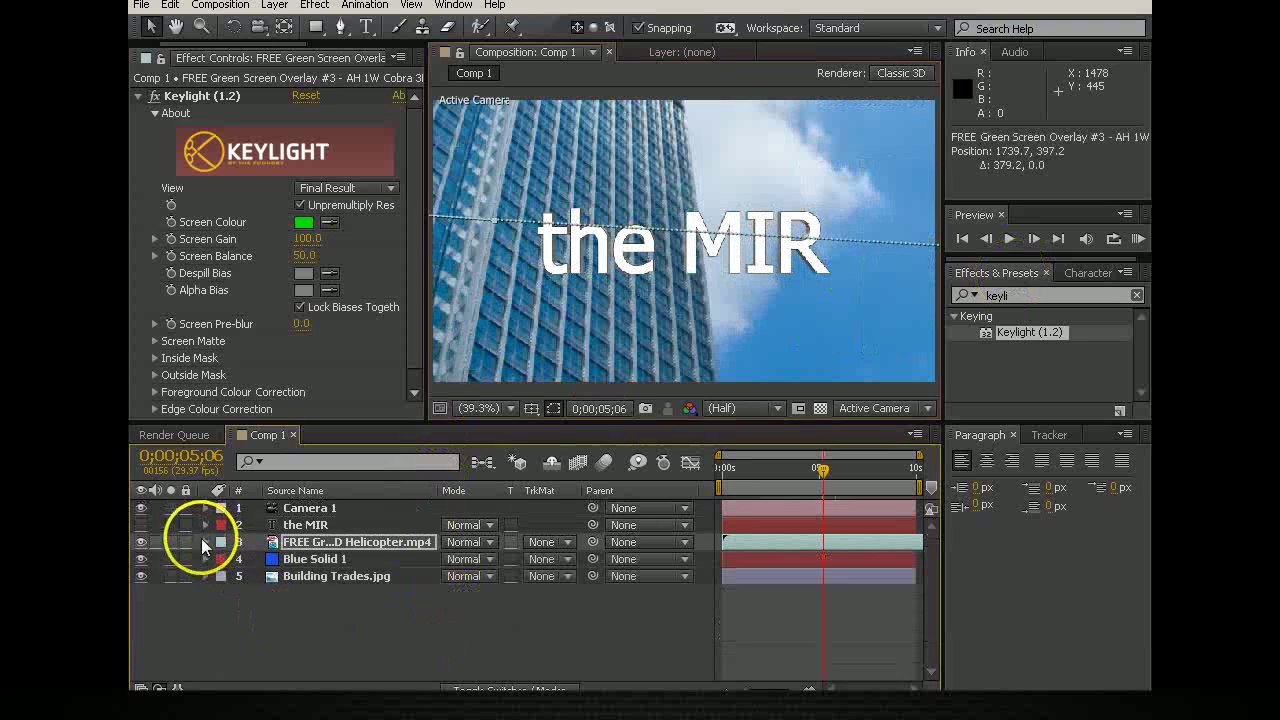
left_click(316, 619)
In Blue Solid 1's Element World Transform, shrink the title to World Scale 0.41
left_click(296, 564)
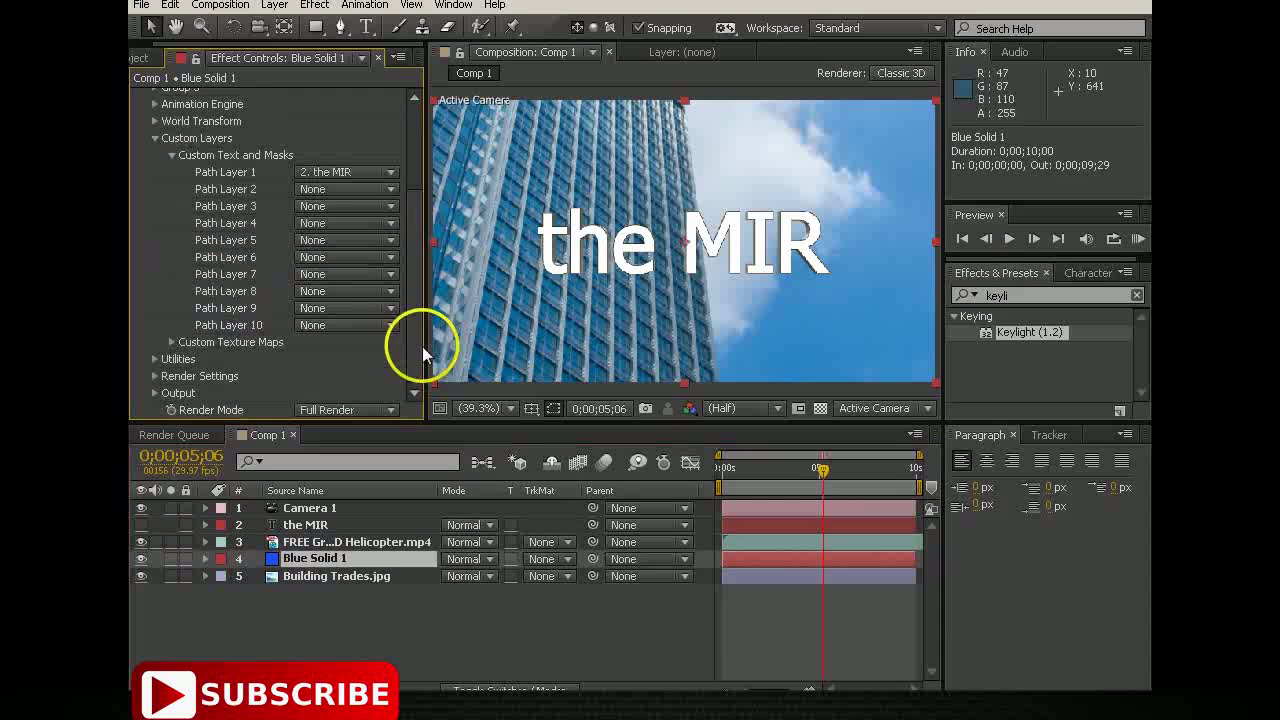
left_click(151, 137)
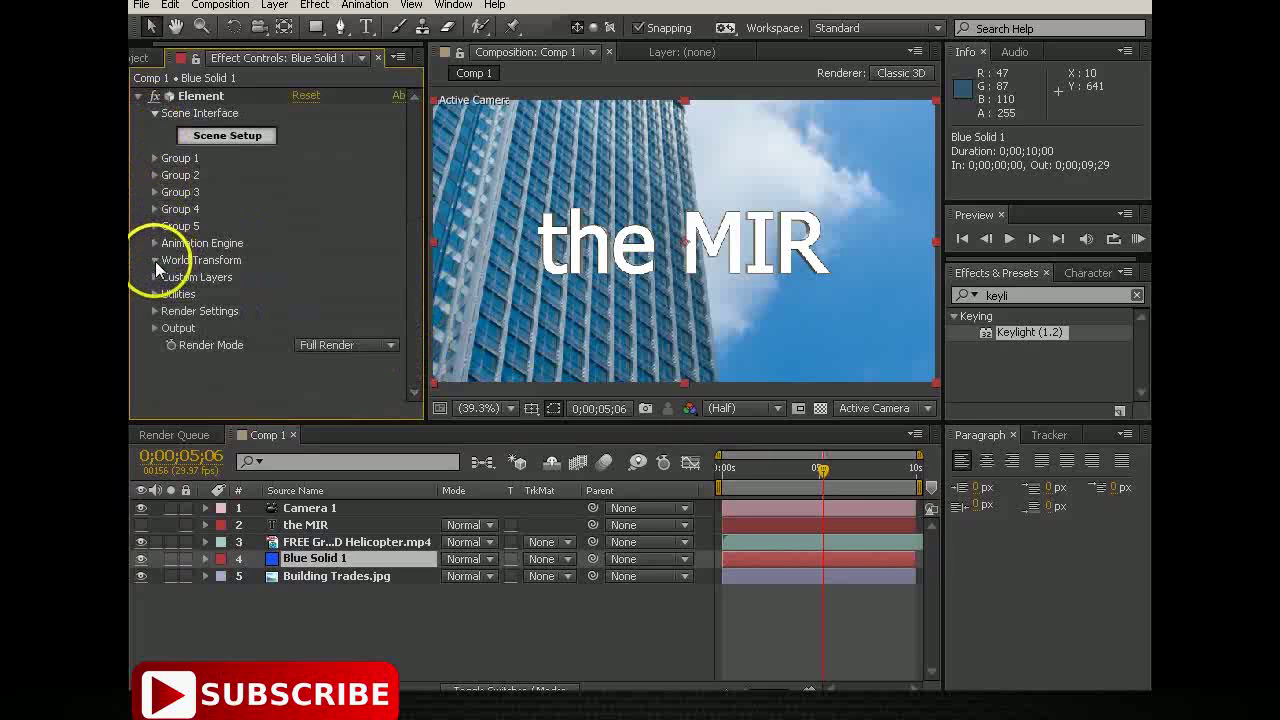
left_click(155, 260)
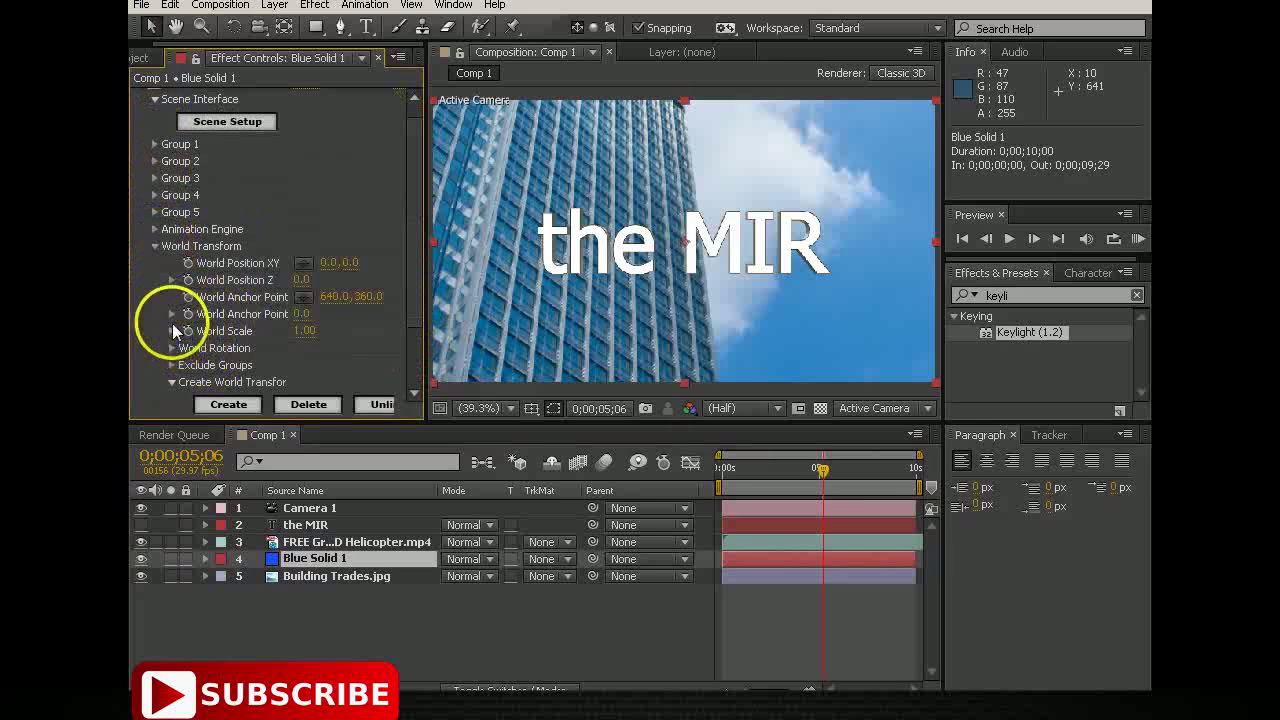
left_click(171, 348)
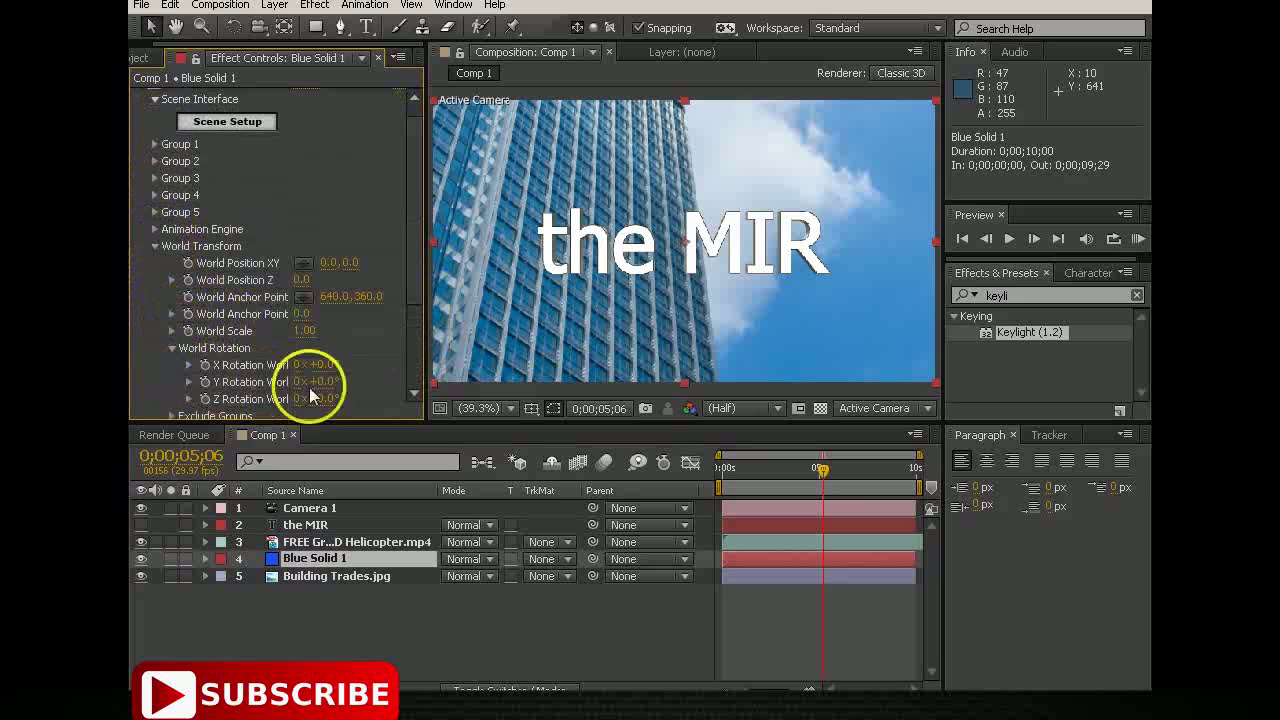
left_click(173, 331)
left_click_drag(240, 358, 238, 357)
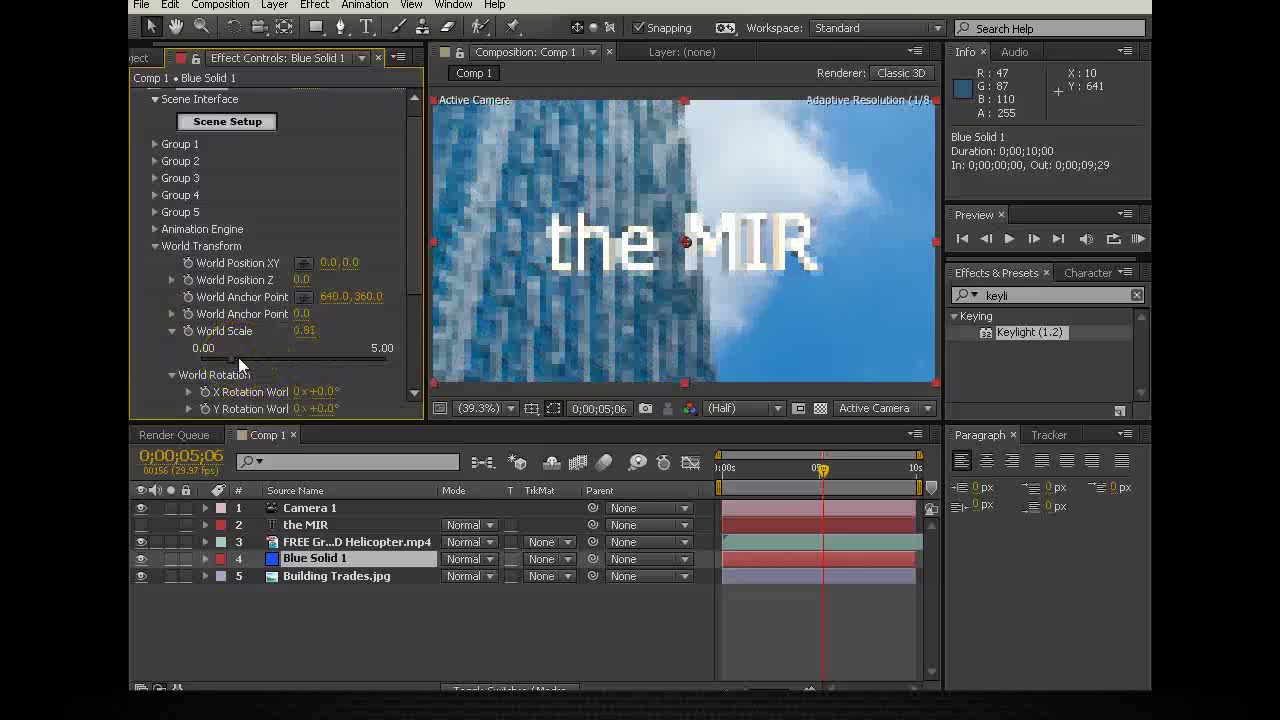
left_click(236, 362)
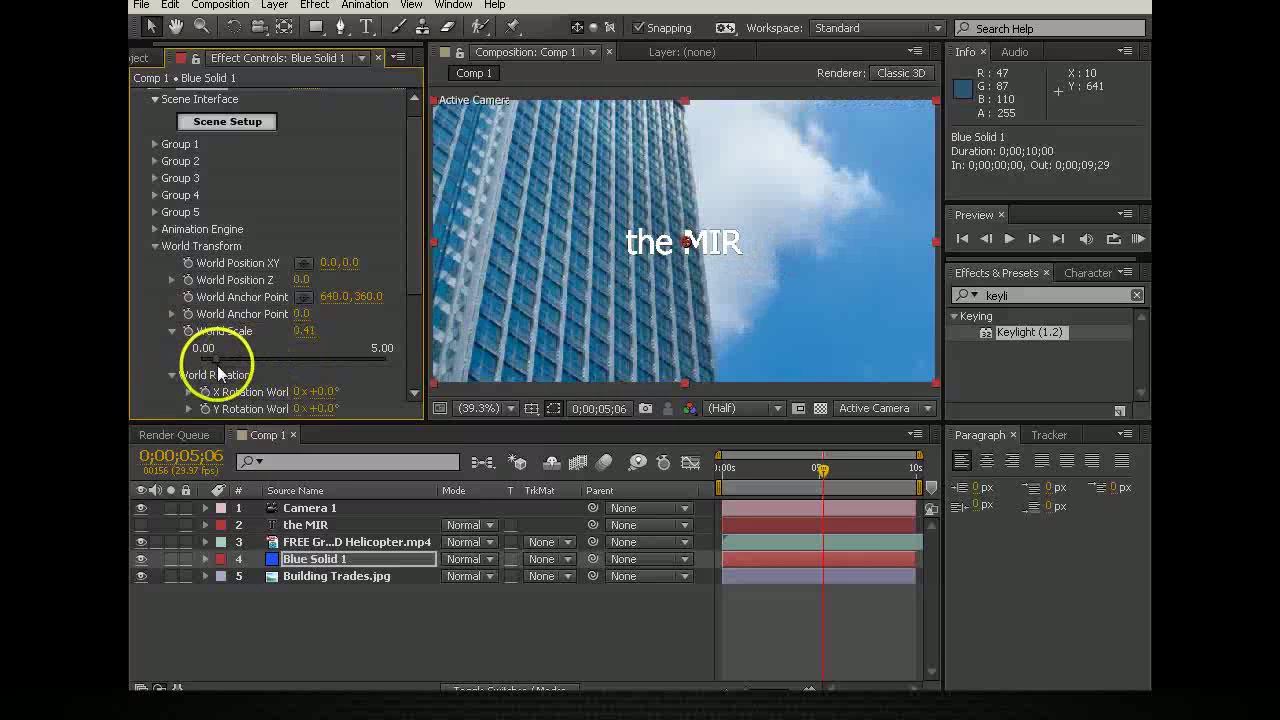
Rotate the title to X +2° and Y -22° in World Rotation
left_click_drag(330, 391, 352, 424)
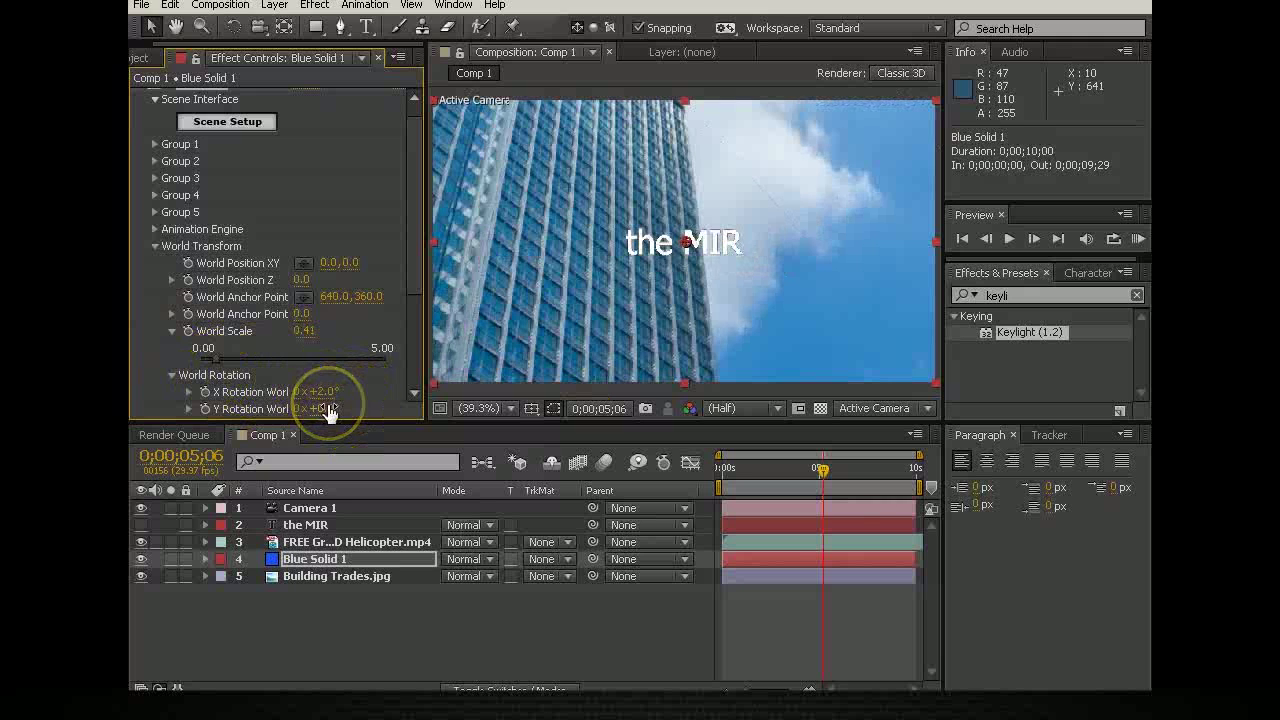
left_click_drag(330, 410, 371, 410)
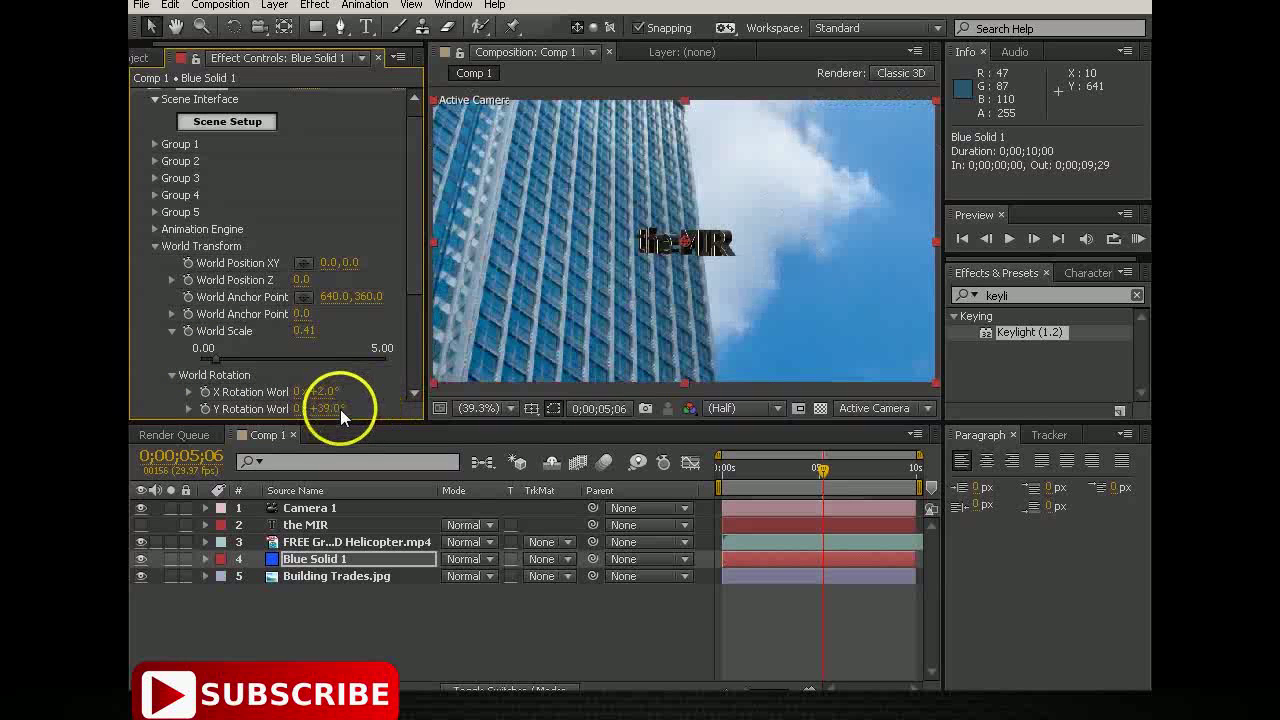
left_click_drag(340, 409, 337, 412)
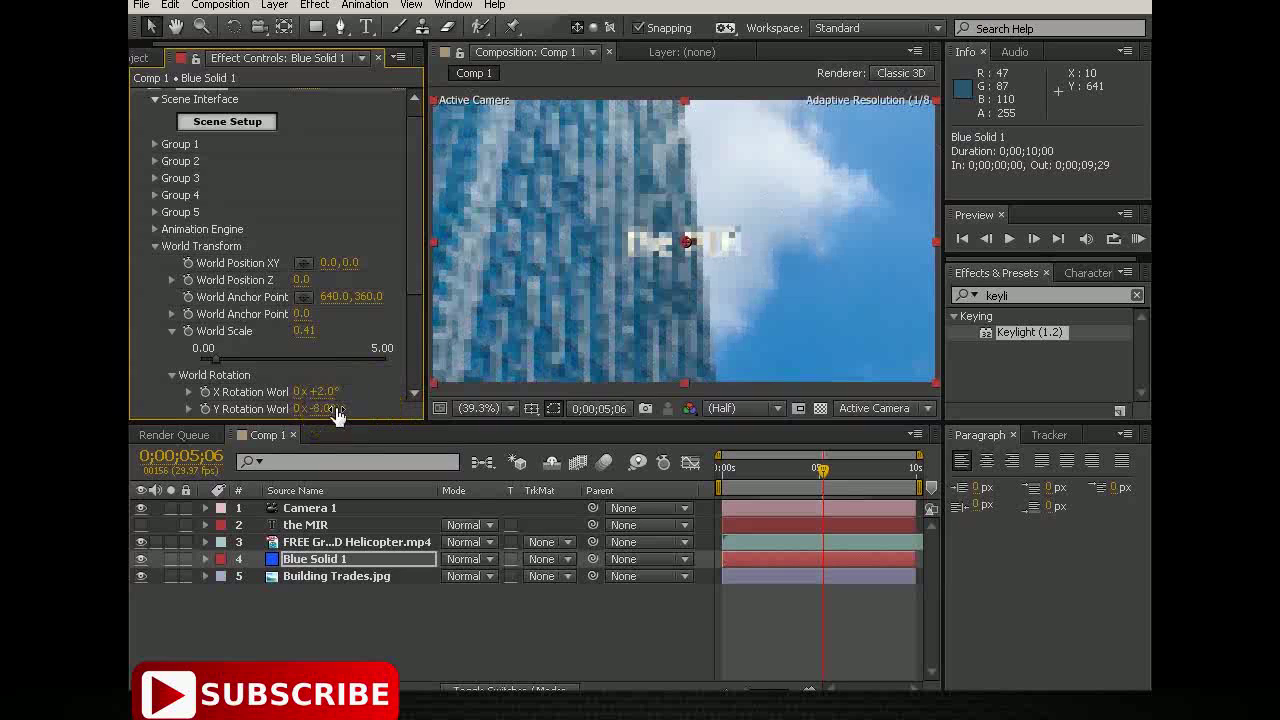
left_click_drag(337, 412, 278, 398)
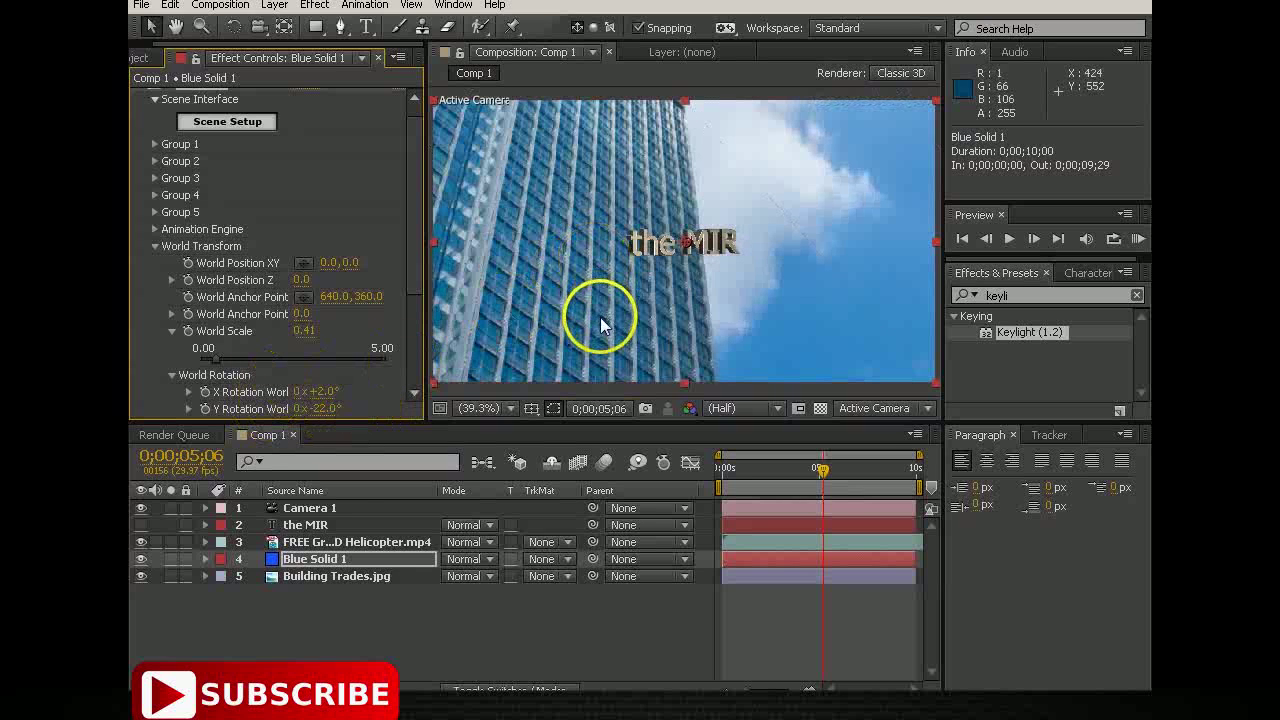
left_click(325, 577)
Scale Building Trades.jpg down to about 43% by 38%, then fit the composition in the viewer
scroll(708, 223, "down", 5)
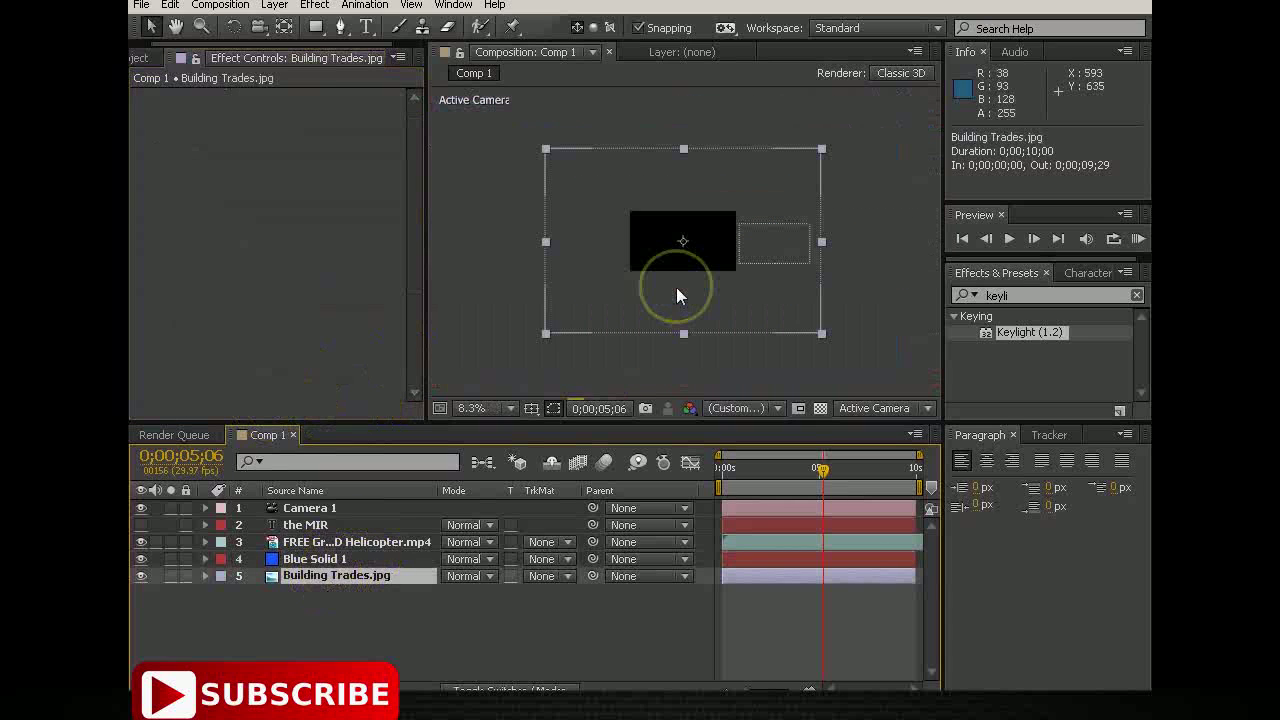
left_click_drag(546, 334, 547, 336)
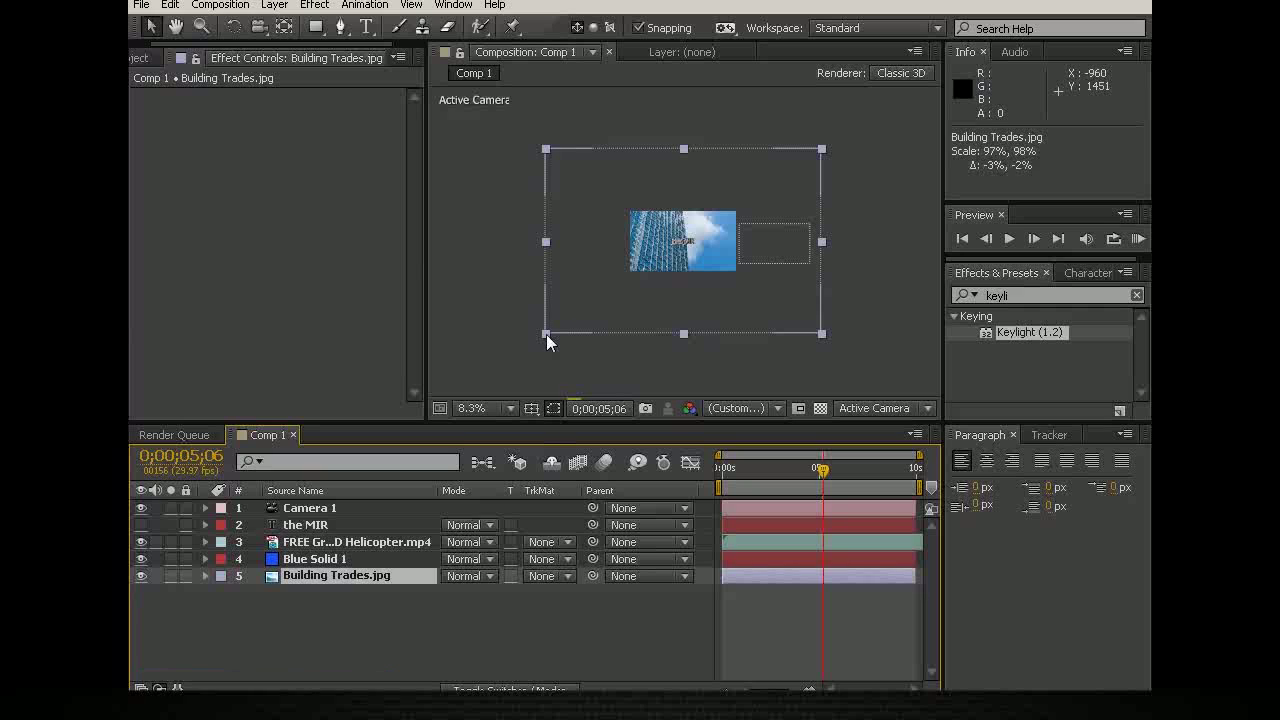
left_click_drag(546, 334, 625, 277)
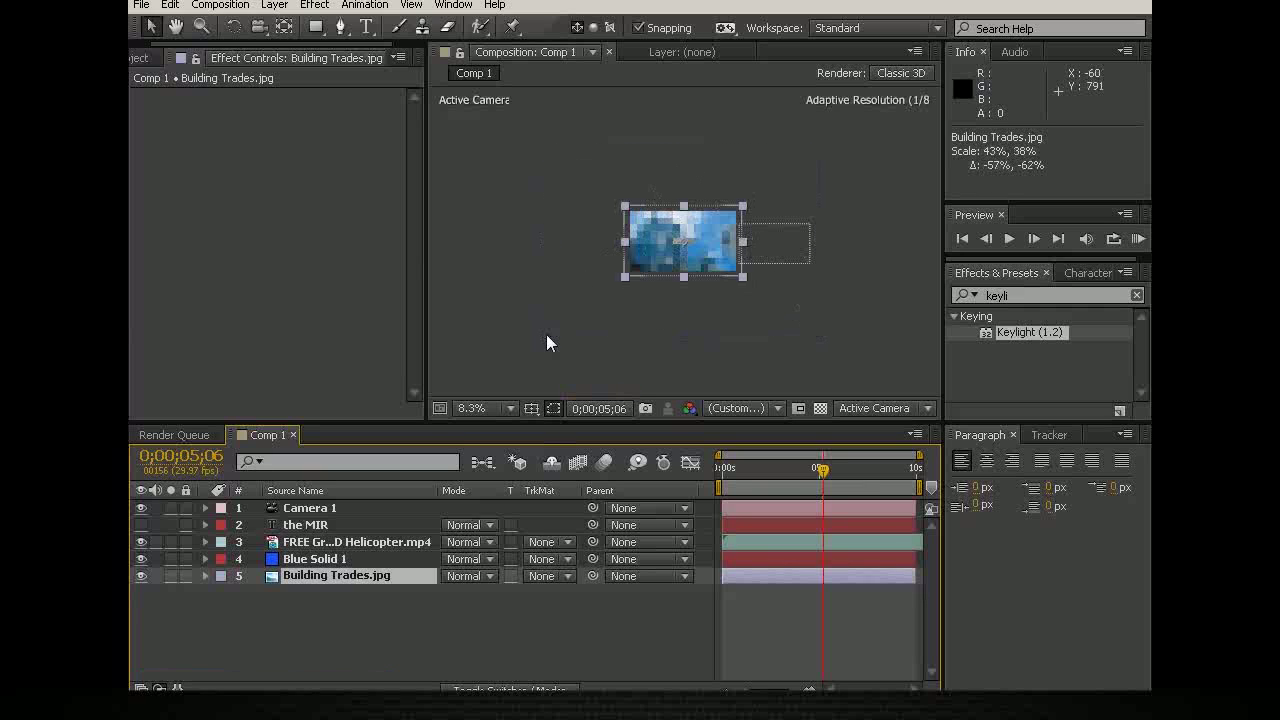
left_click(505, 410)
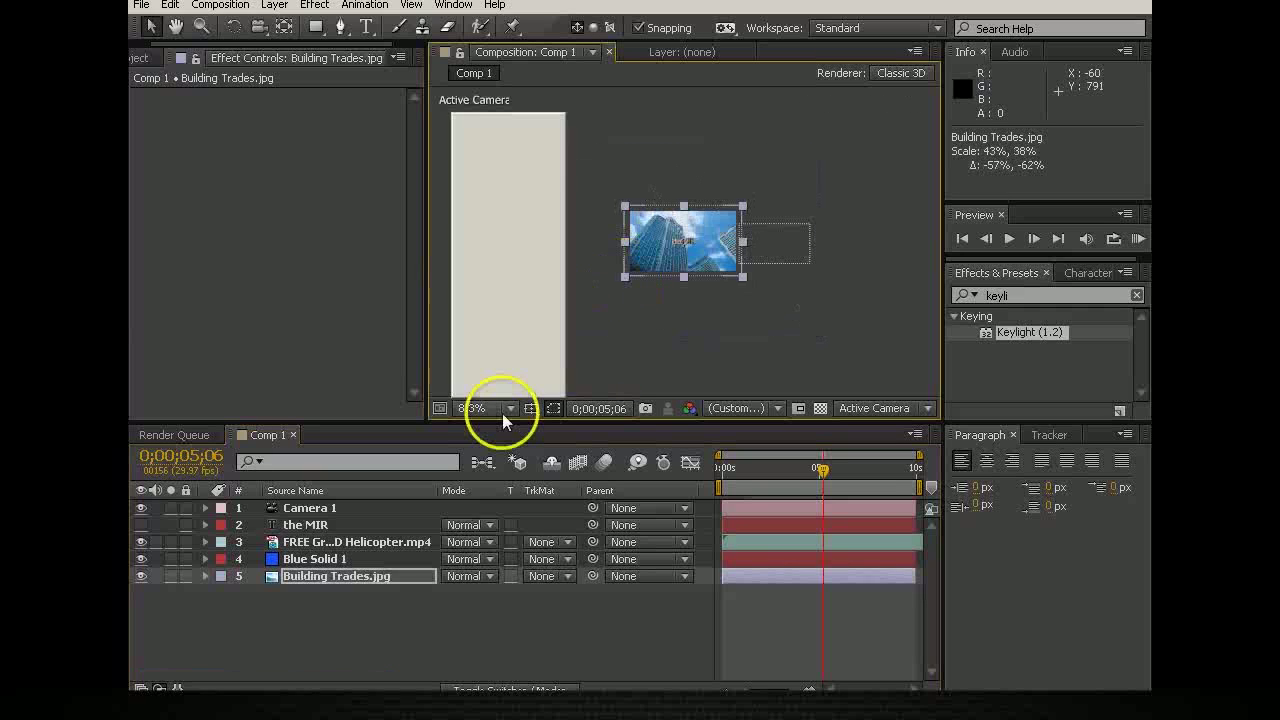
left_click(505, 119)
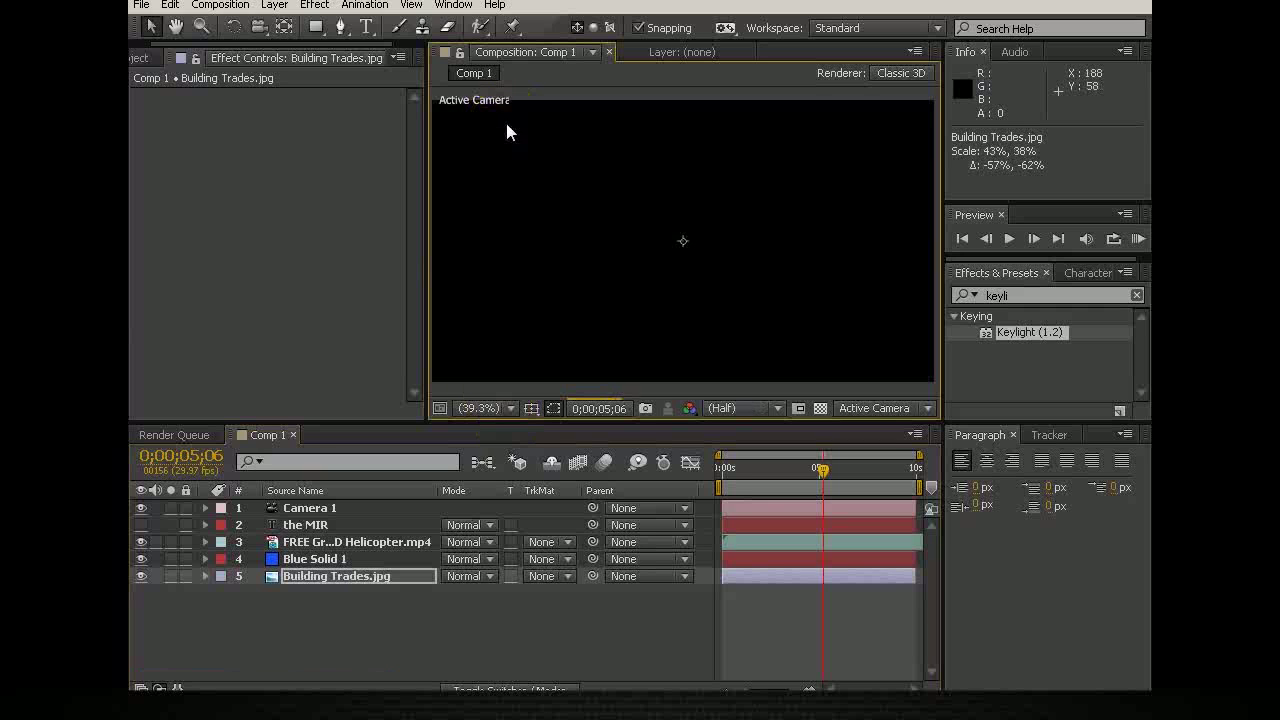
left_click(640, 337)
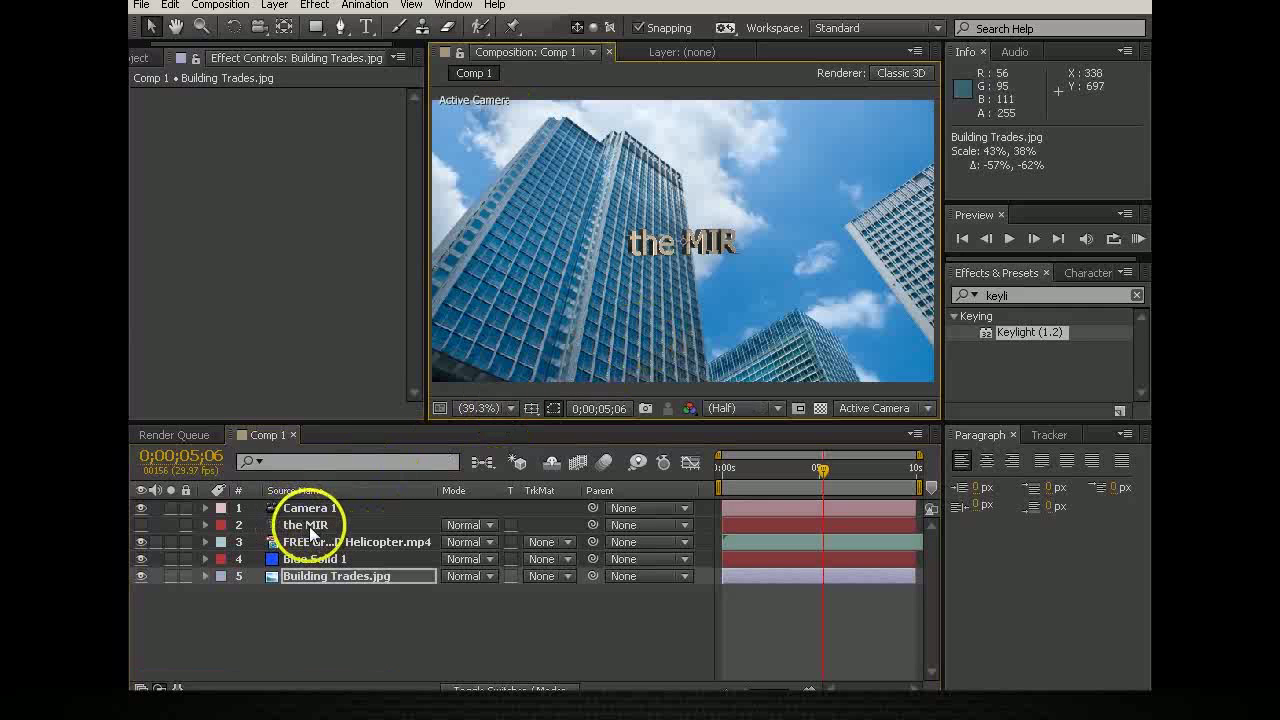
Set the title's Element World Scale to 0.38 and Y Rotation to -33°
left_click(310, 560)
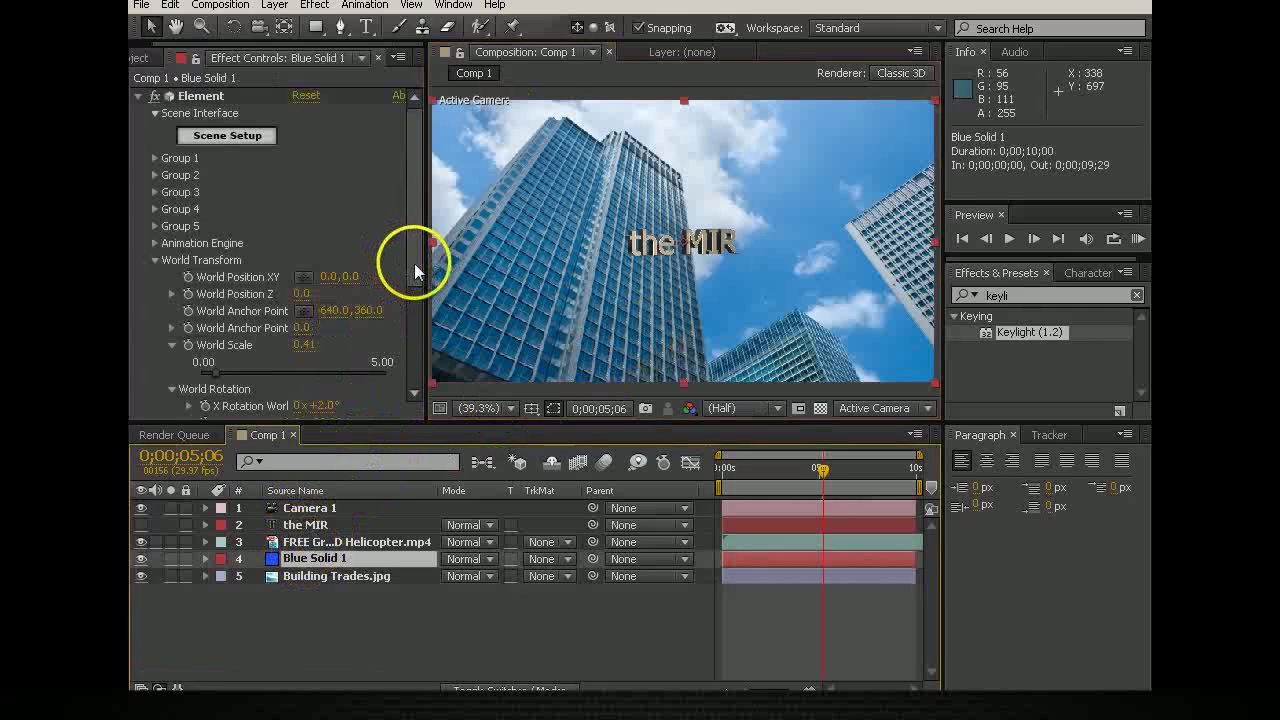
scroll(413, 266, "down", 3)
scroll(411, 274, "down", 2)
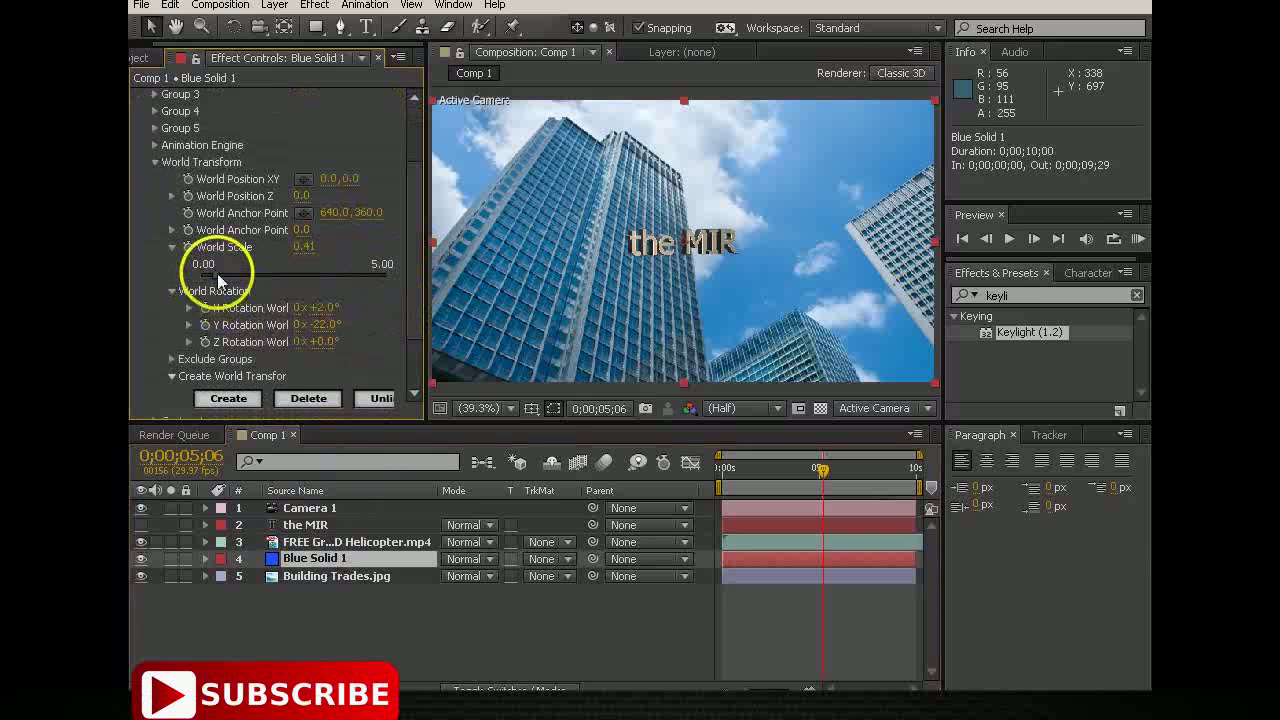
left_click_drag(218, 278, 217, 289)
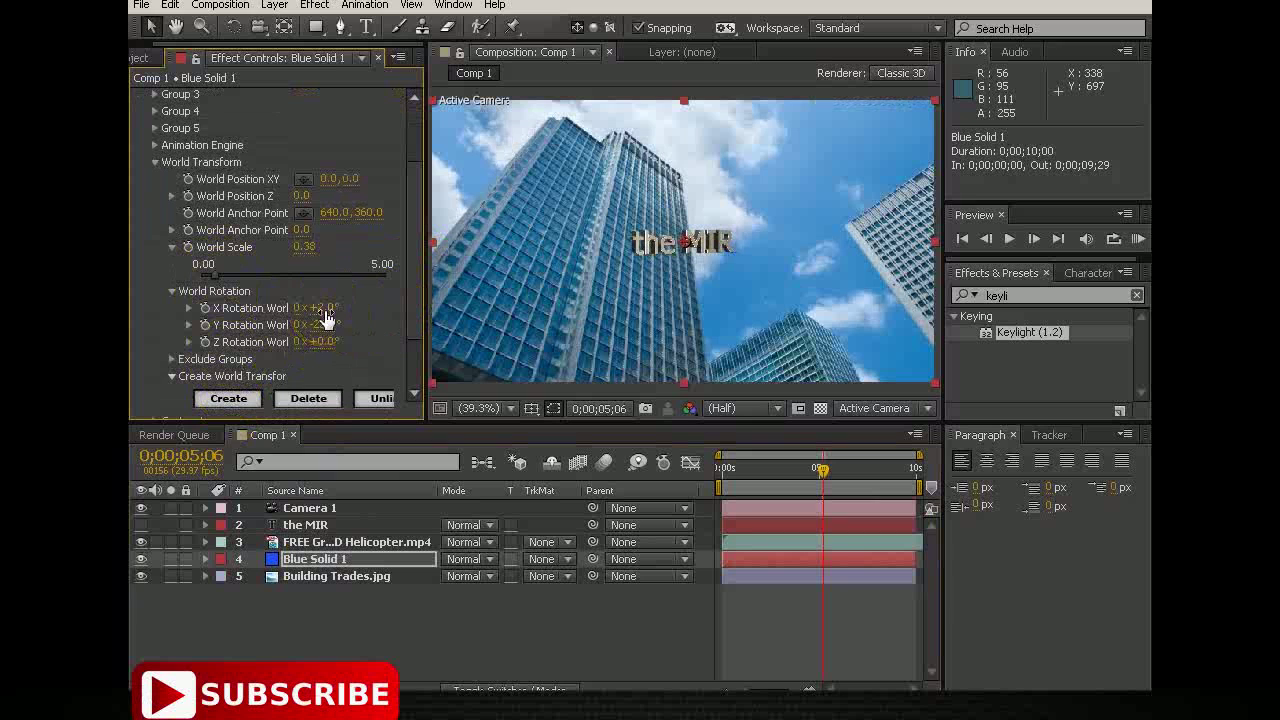
left_click_drag(326, 318, 326, 318)
left_click(325, 322)
left_click_drag(325, 326, 330, 333)
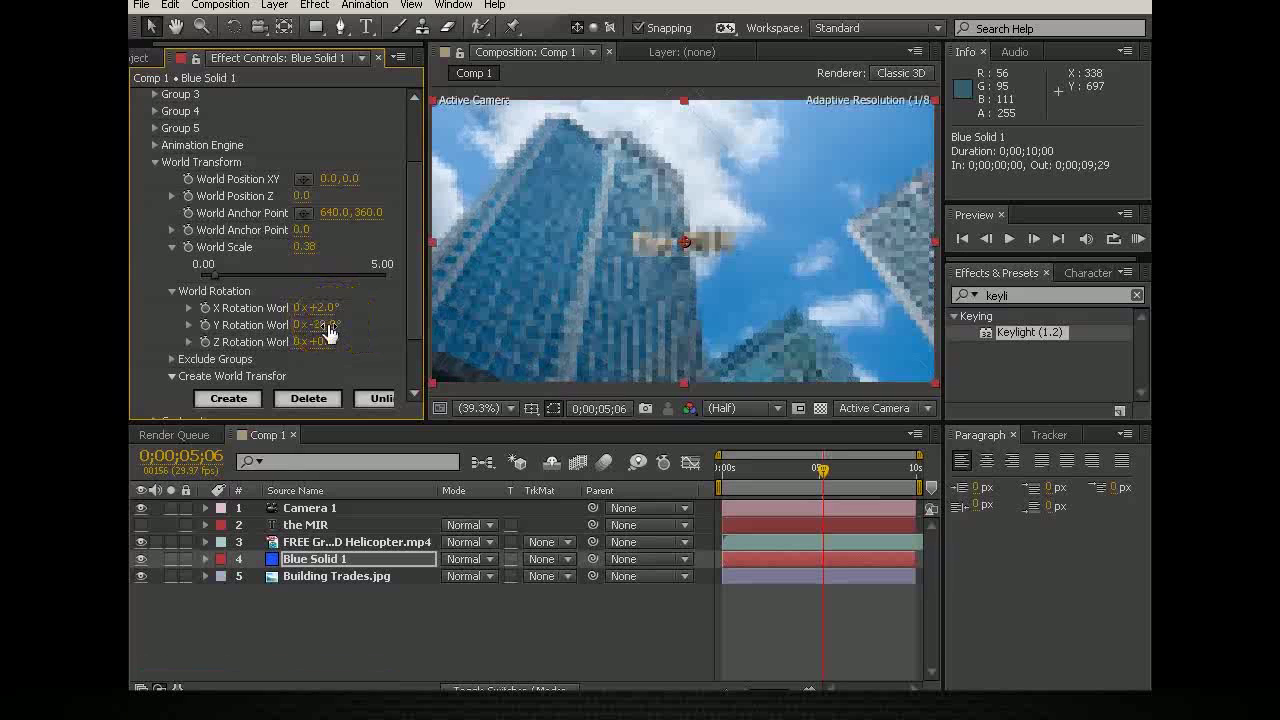
left_click_drag(330, 333, 297, 333)
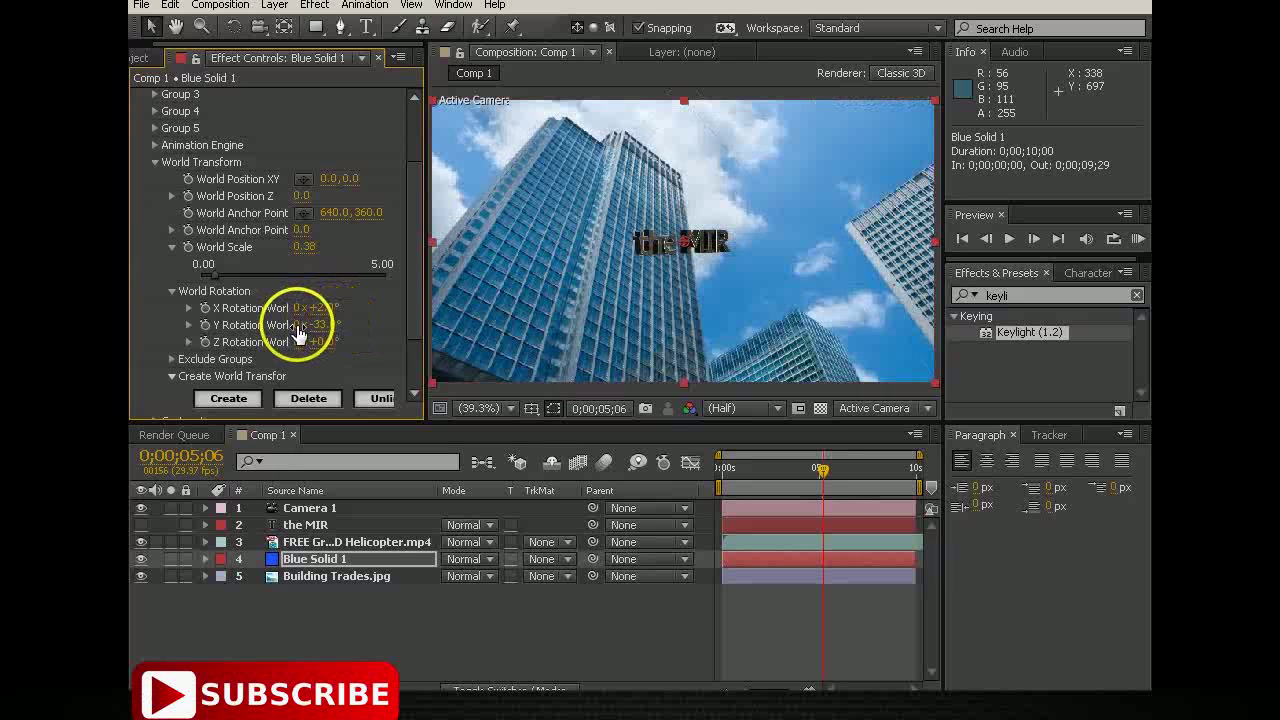
scroll(660, 254, "down", 1)
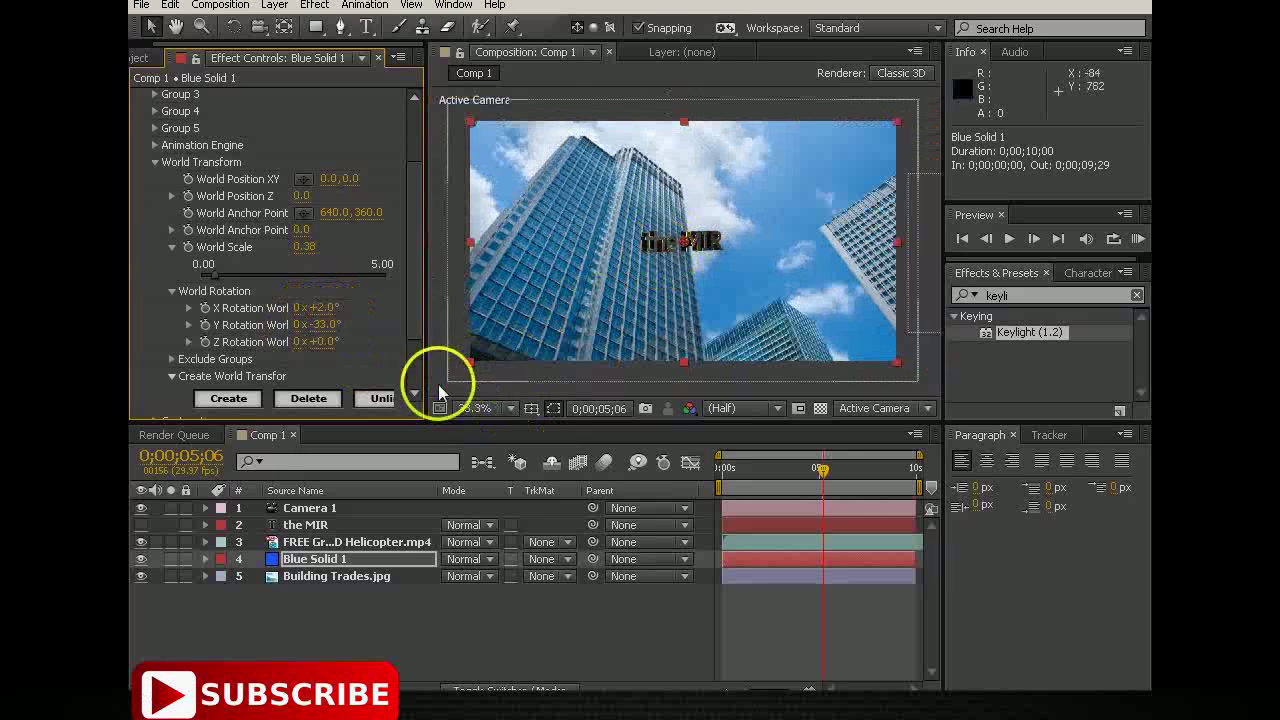
Rescale Building Trades.jpg to about 43% by 36% and fit the composition in the viewer
key("comma")
key("comma")
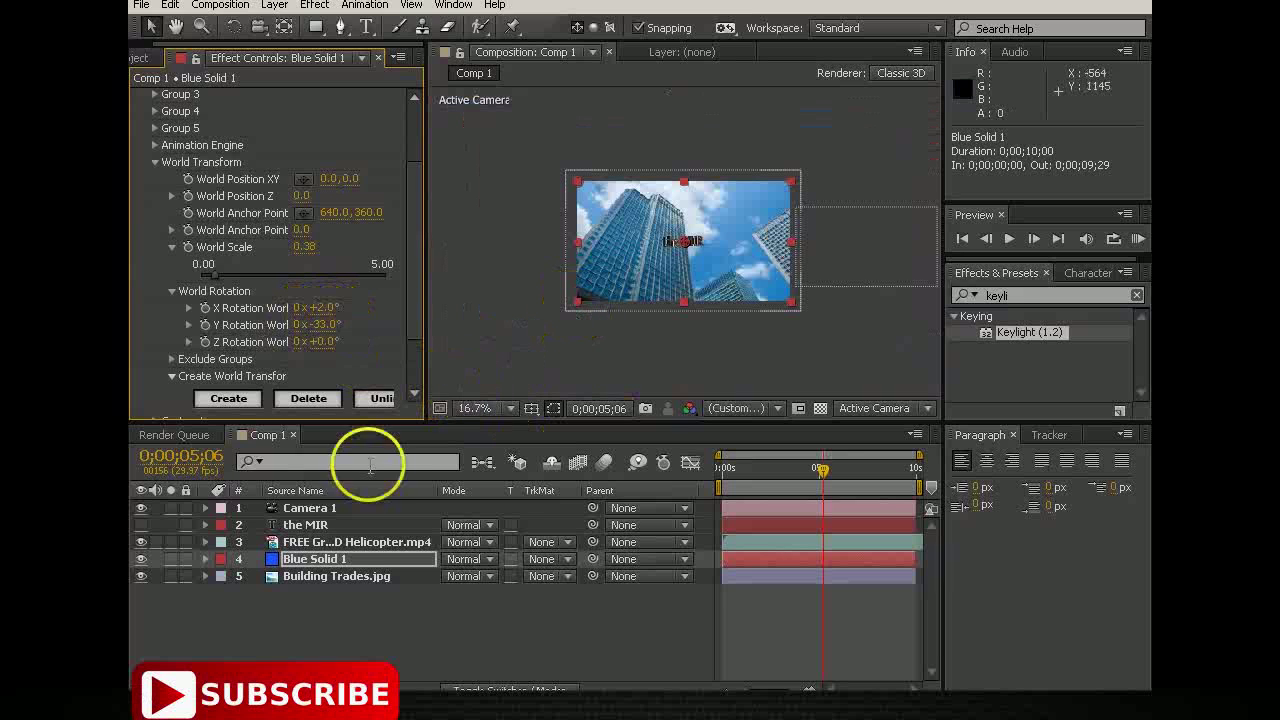
left_click(330, 576)
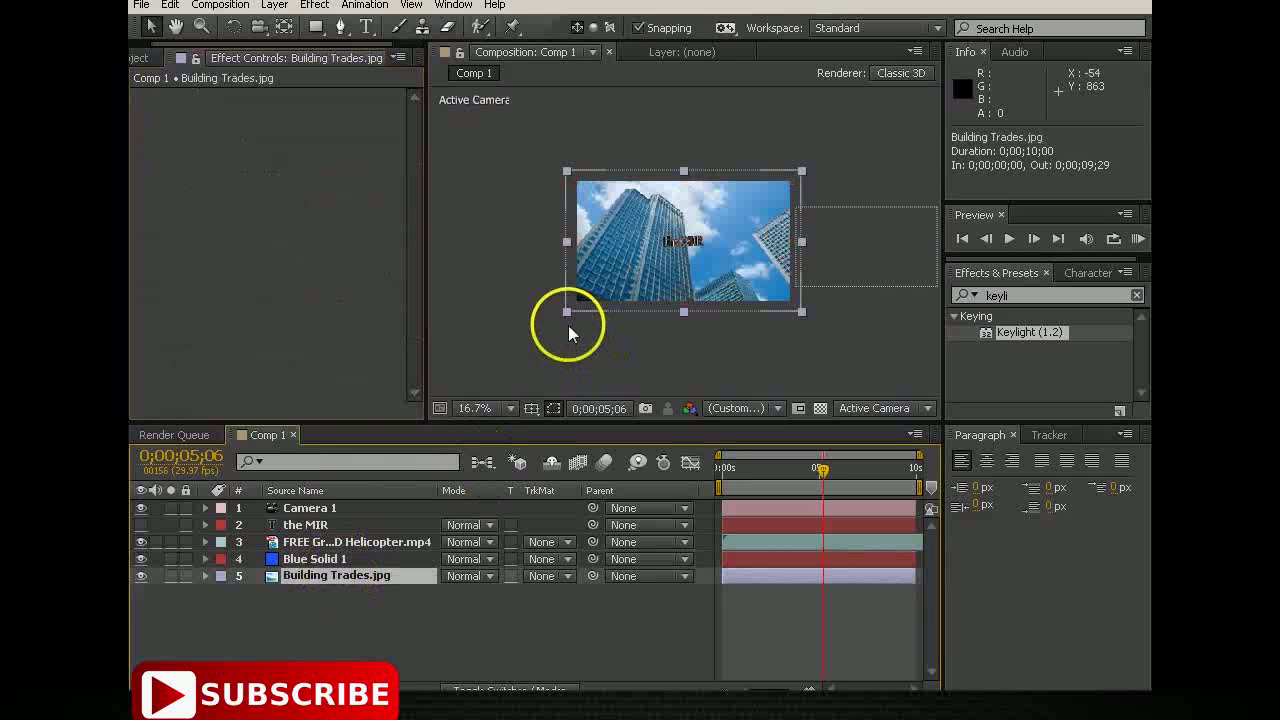
left_click_drag(567, 312, 568, 314)
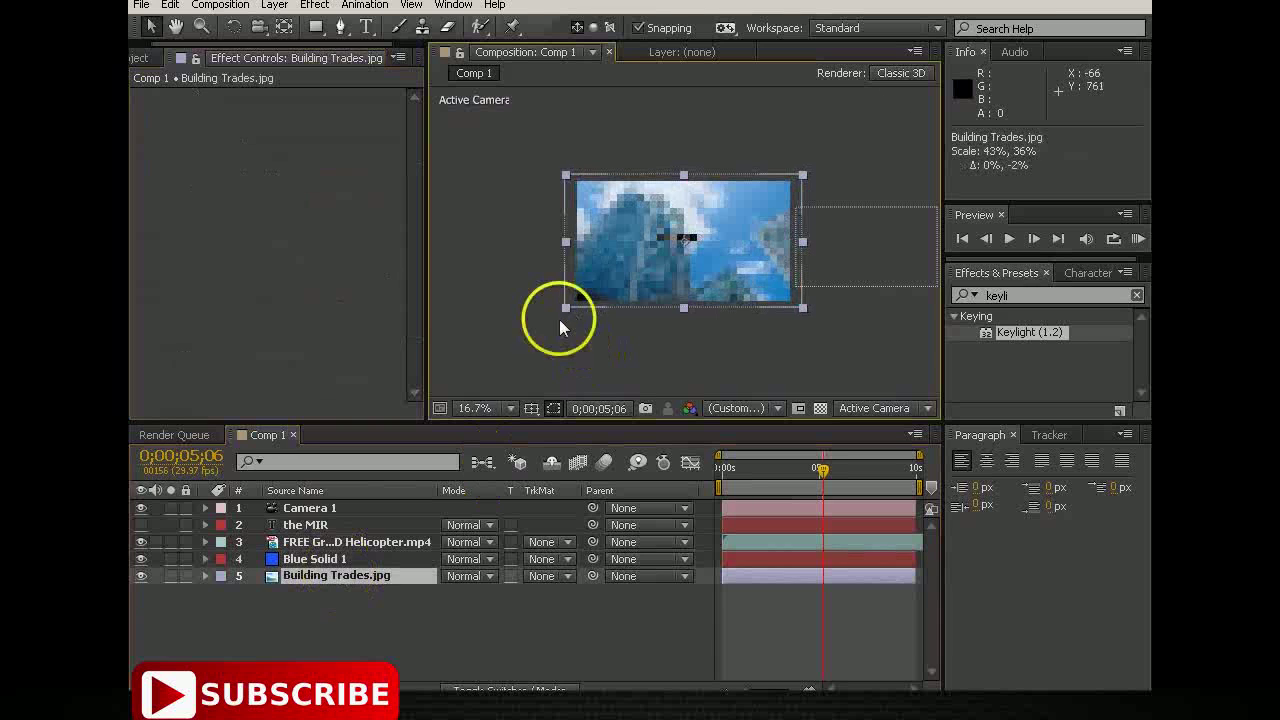
left_click_drag(567, 312, 551, 339)
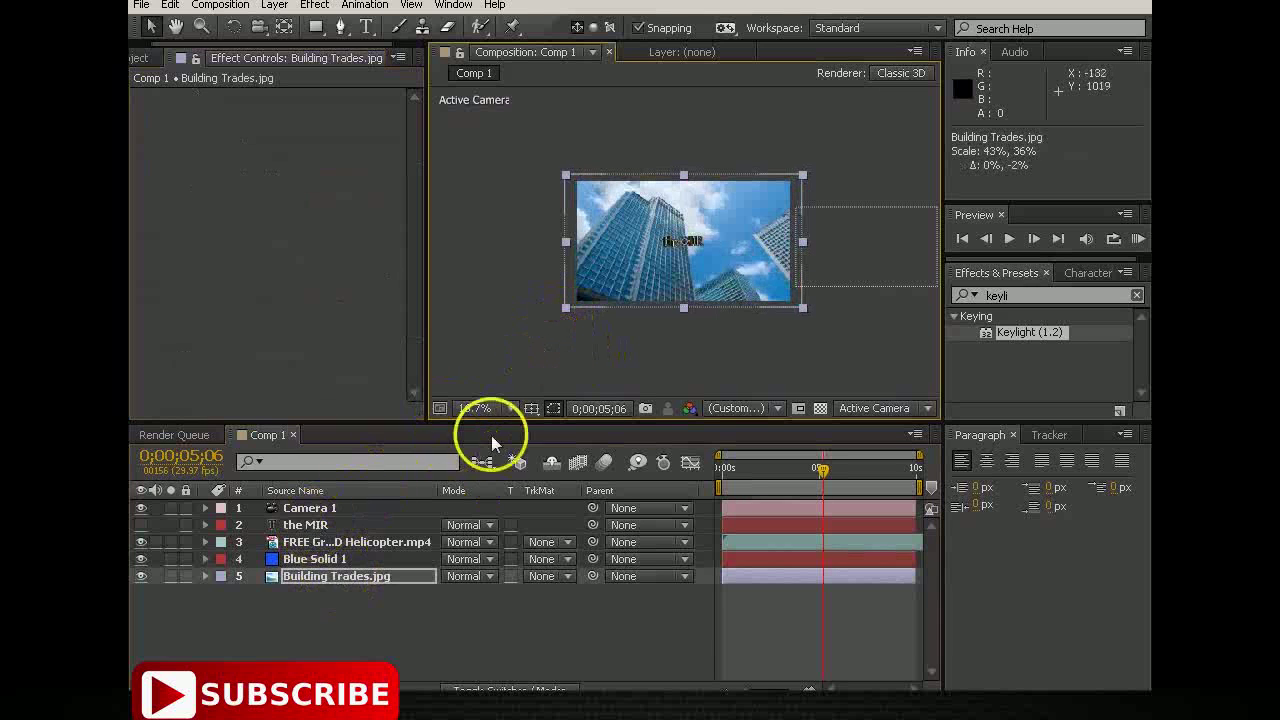
left_click(504, 412)
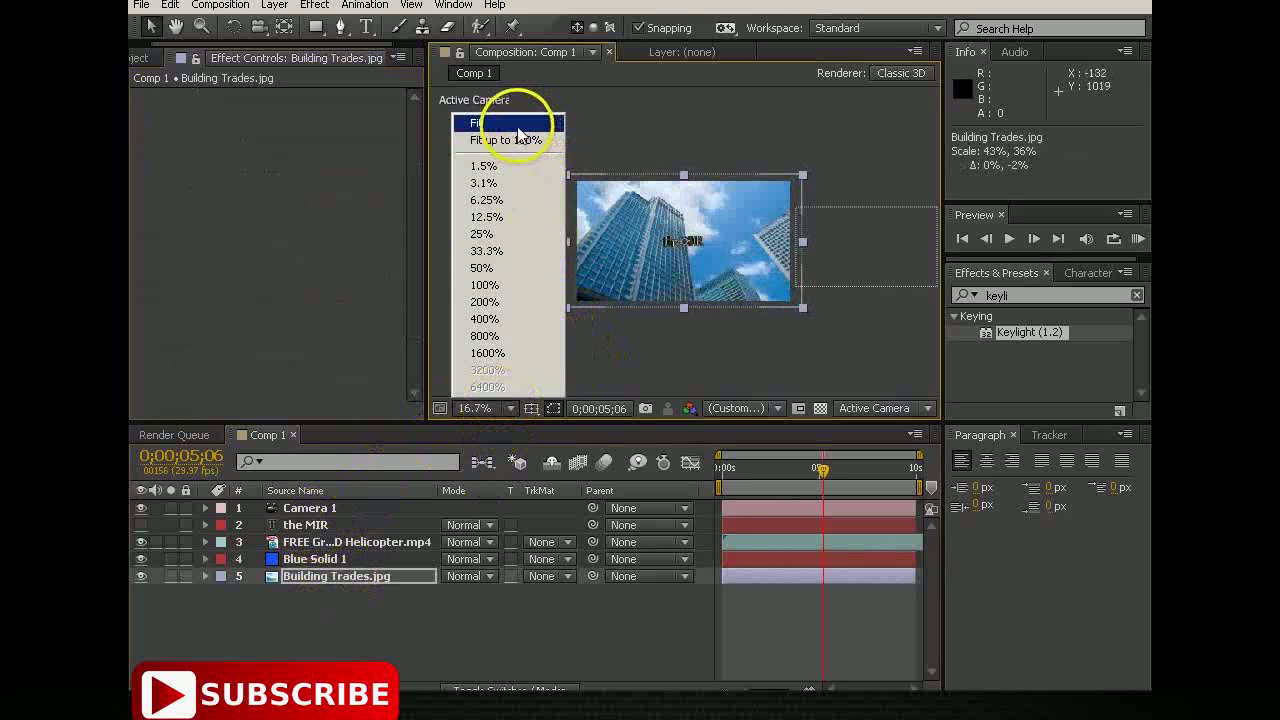
left_click(505, 136)
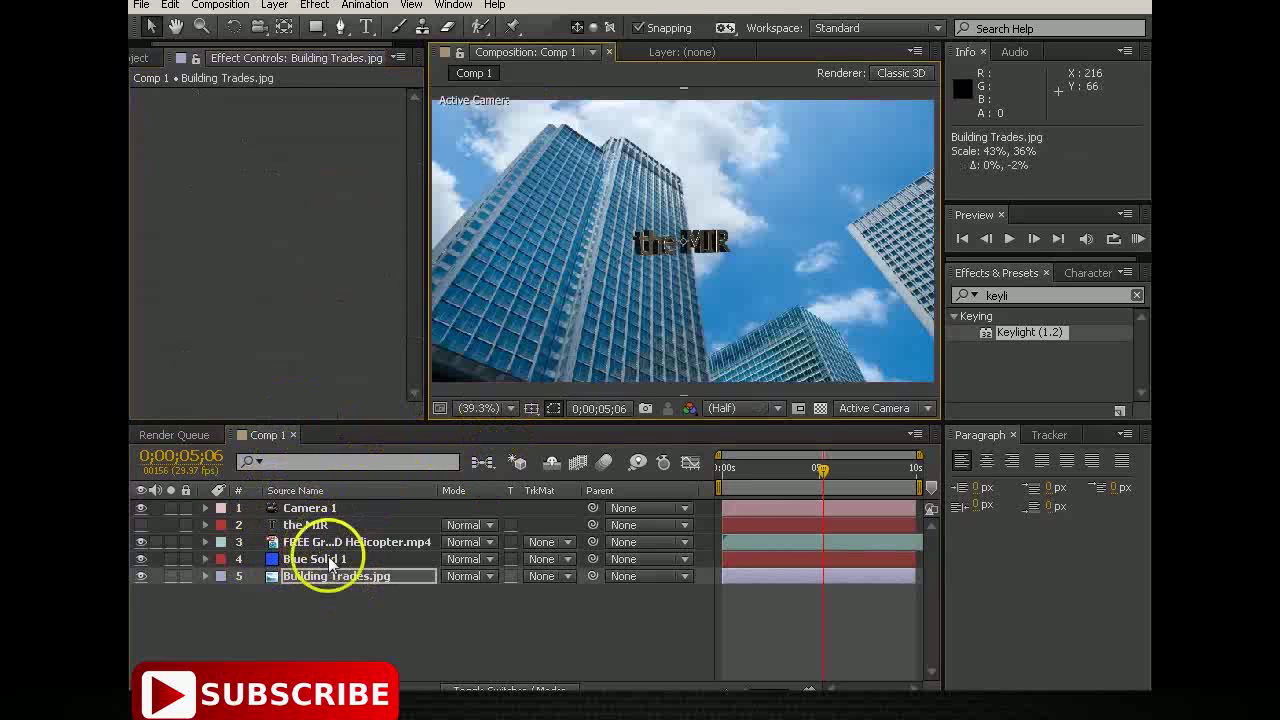
left_click(318, 559)
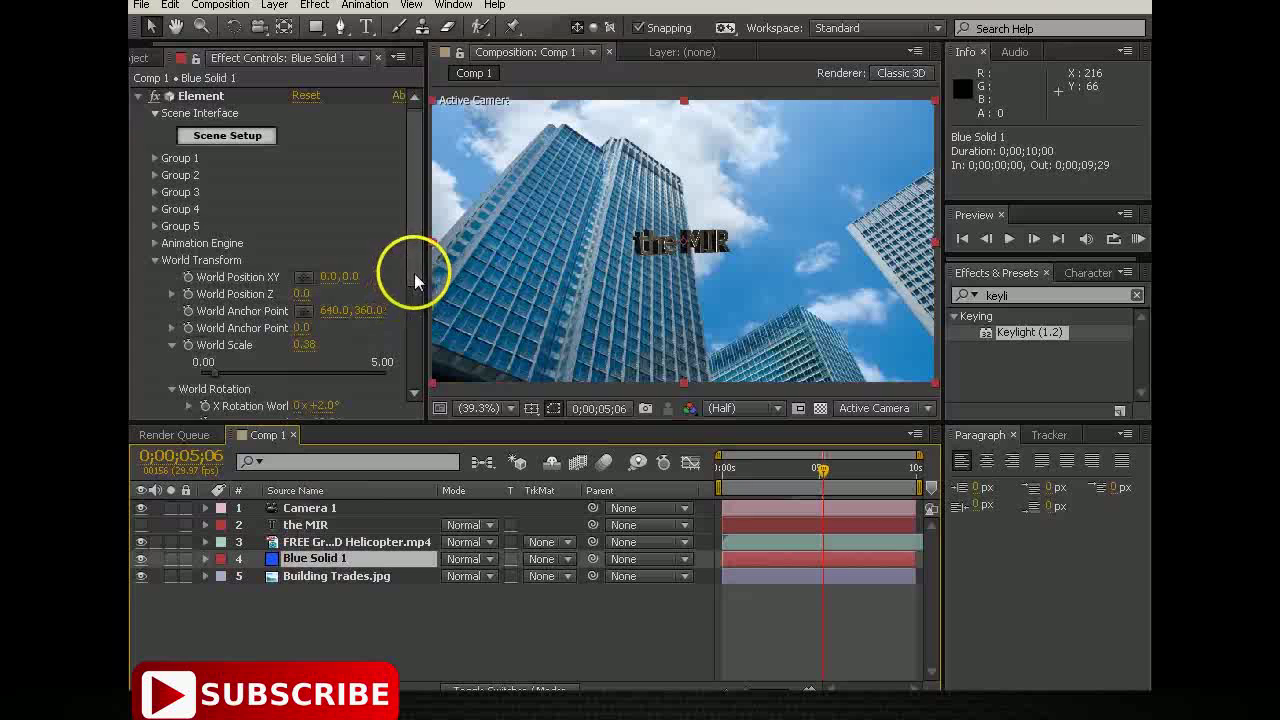
Reduce the title's Element World Scale to 0.30
scroll(417, 316, "down", 3)
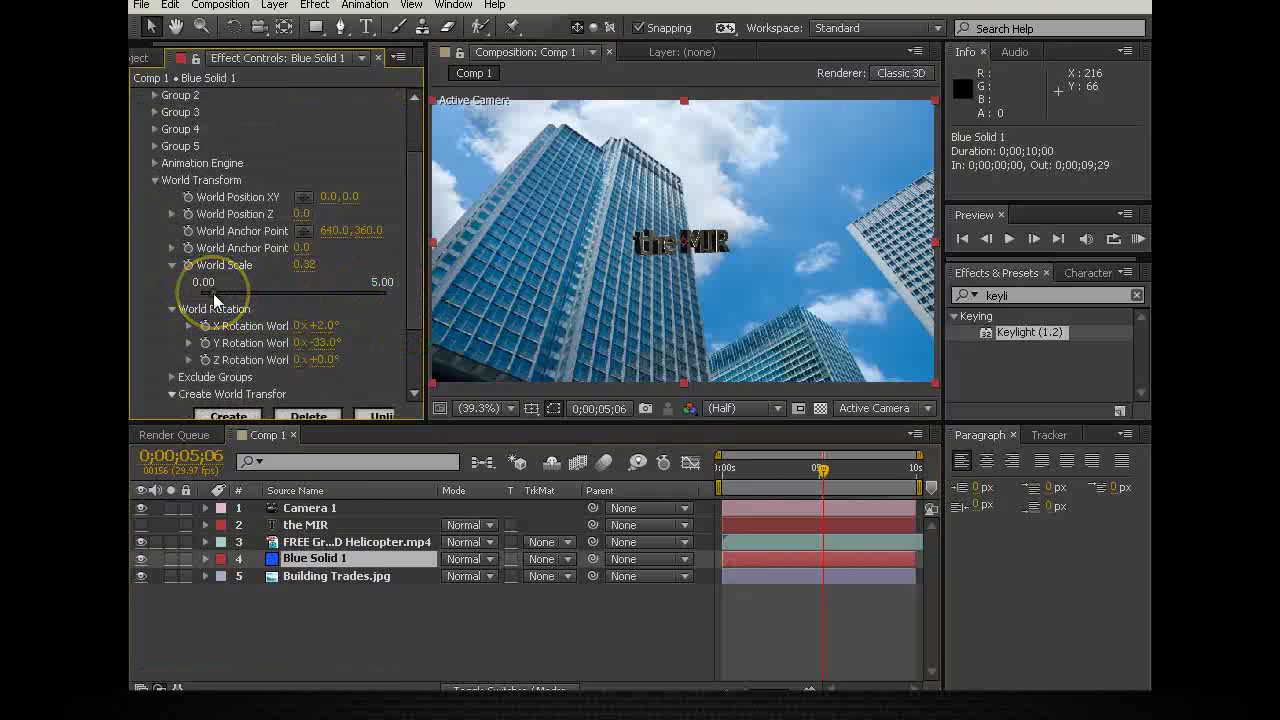
left_click_drag(214, 300, 209, 293)
left_click(328, 342)
Angle the title with World Rotation X -24°, Y -46° and Z +1°
left_click_drag(330, 348, 344, 359)
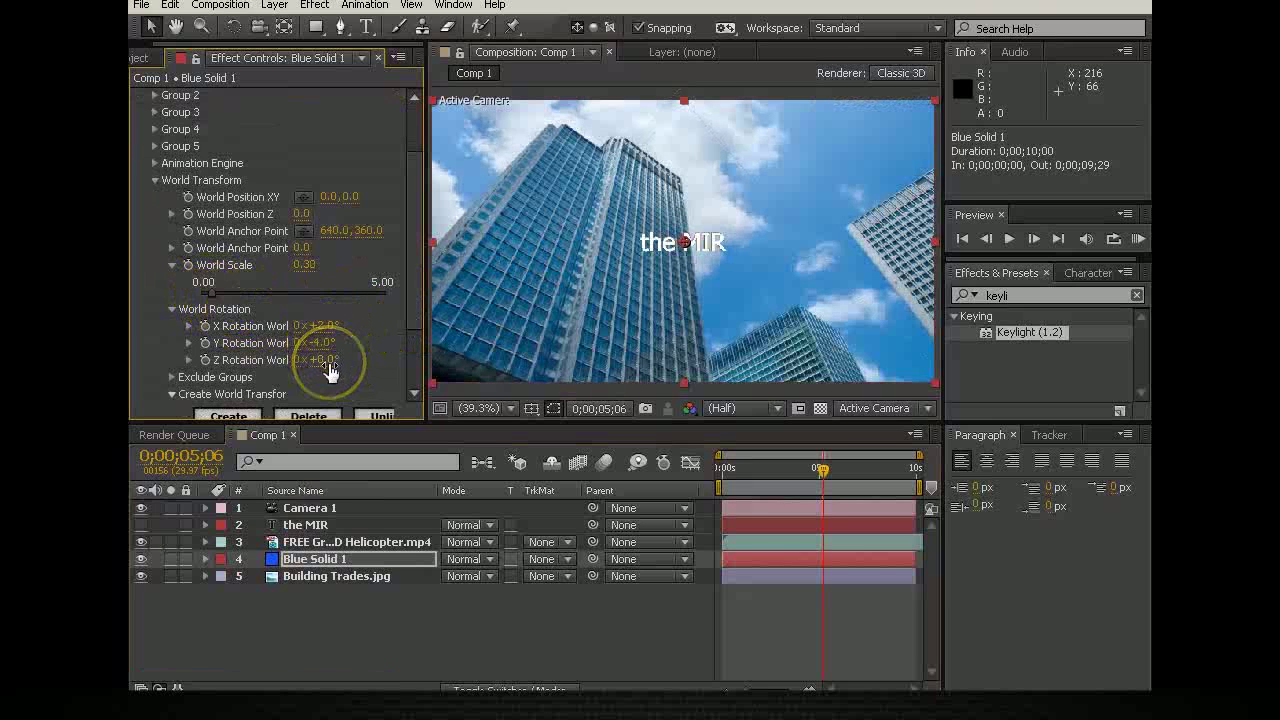
left_click_drag(332, 370, 342, 370)
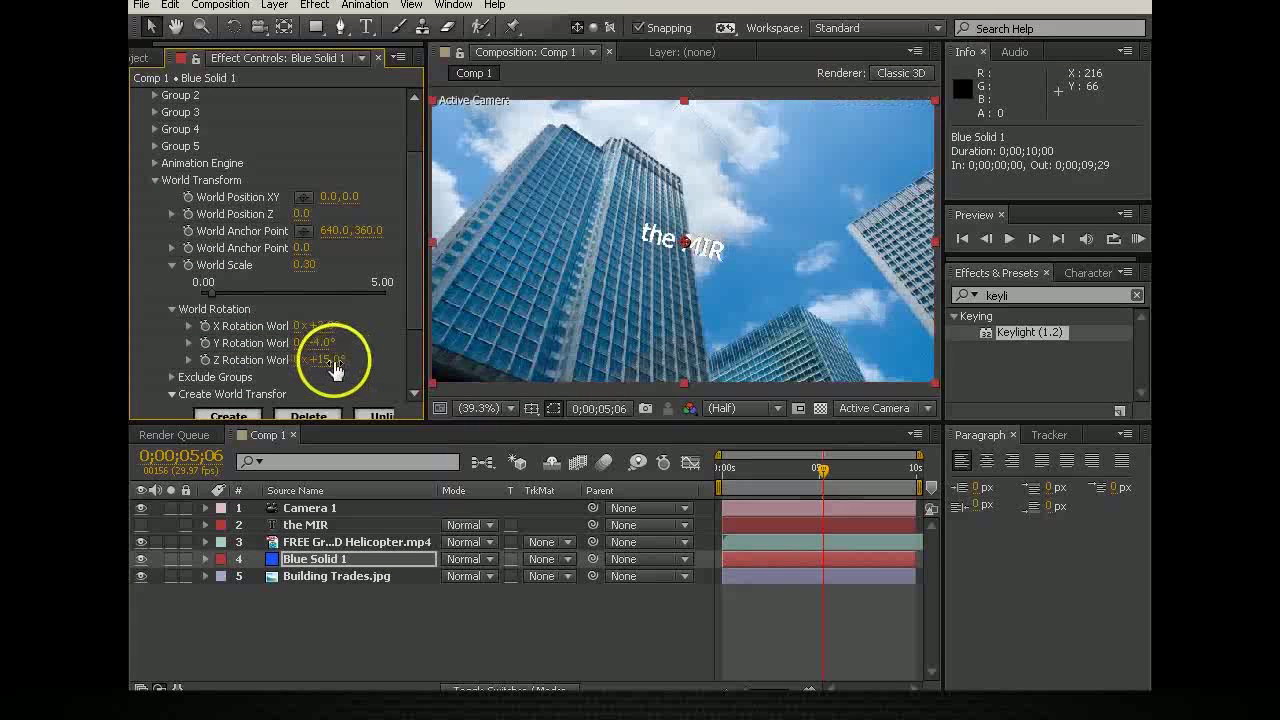
left_click_drag(342, 365, 328, 338)
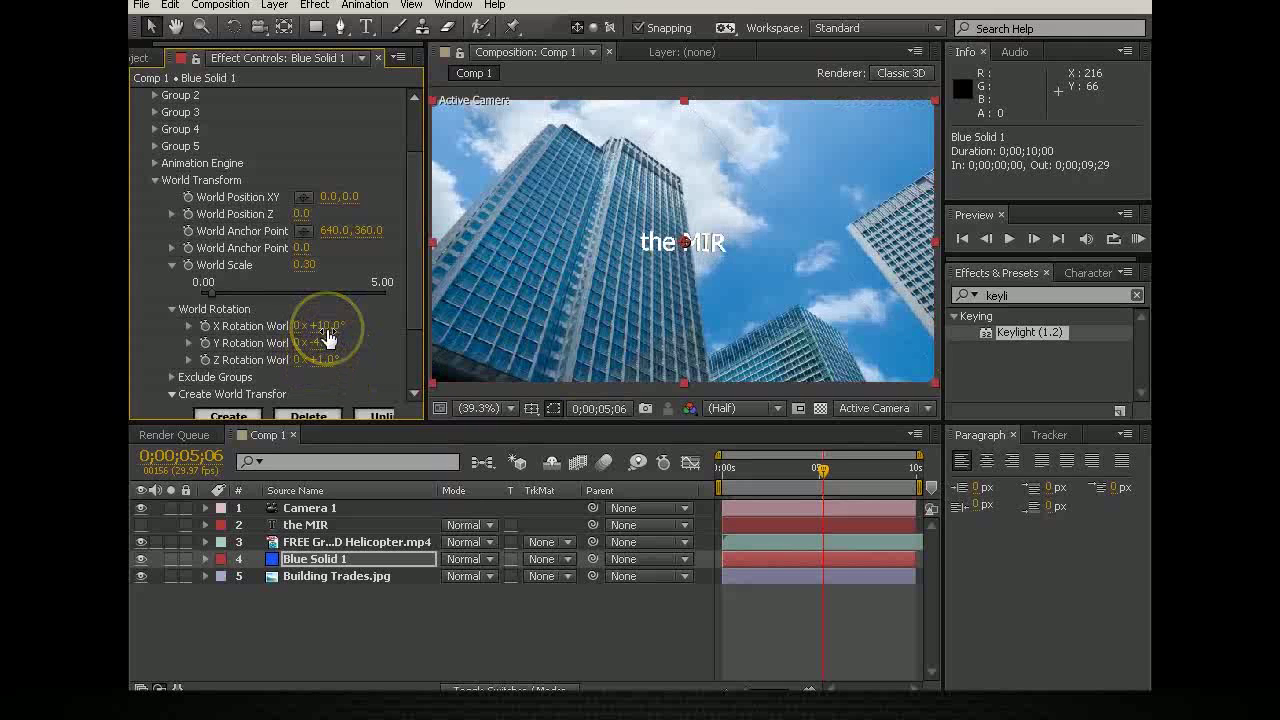
mouse_move(328, 338)
left_mouse_down()
mouse_move(350, 340)
mouse_move(330, 337)
left_mouse_up()
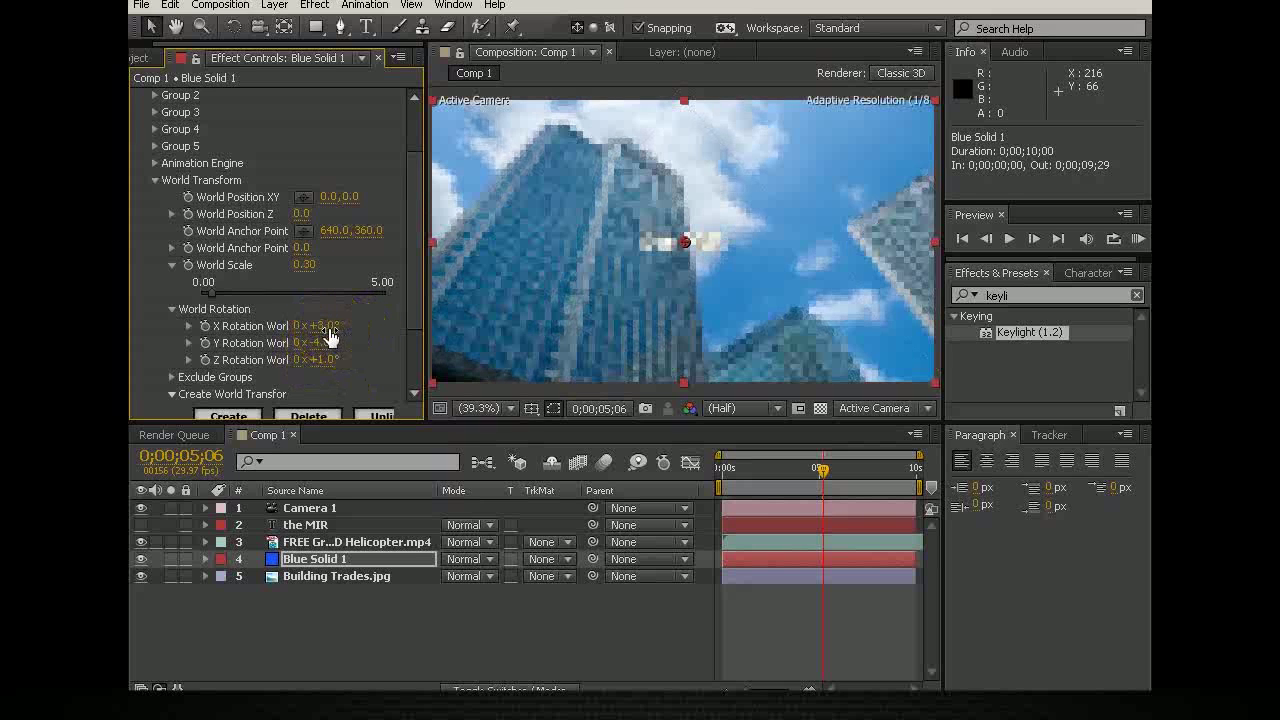
left_click_drag(330, 337, 322, 337)
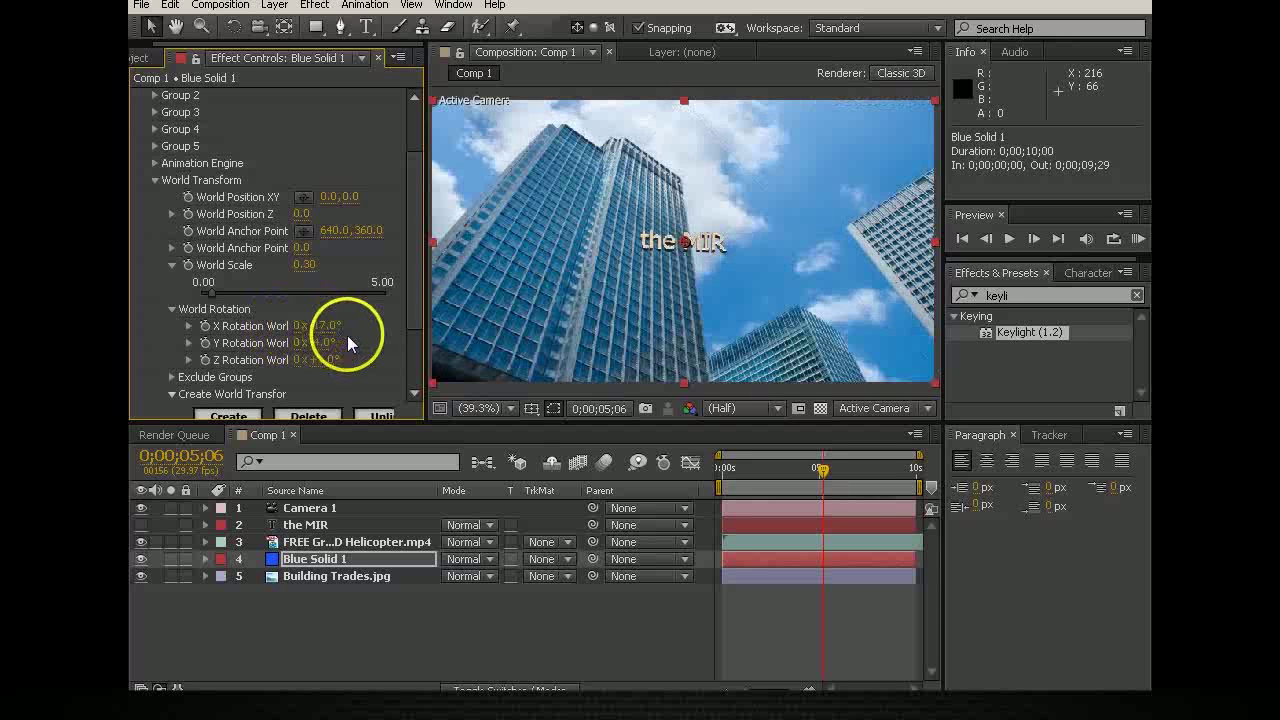
mouse_move(322, 337)
left_mouse_down()
mouse_move(332, 352)
mouse_move(320, 354)
mouse_move(332, 352)
left_mouse_up()
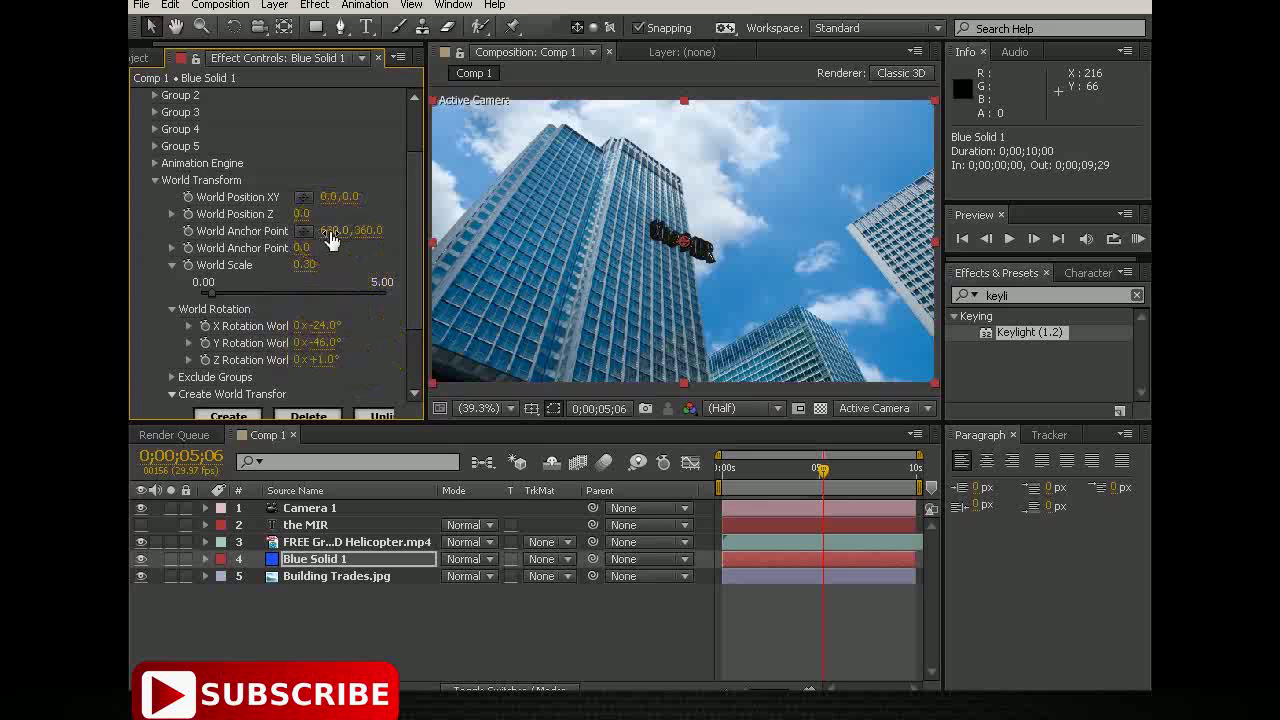
Move the 'the MIR' text lower on the building with World Anchor Point 557, 527
left_click_drag(331, 231, 362, 228)
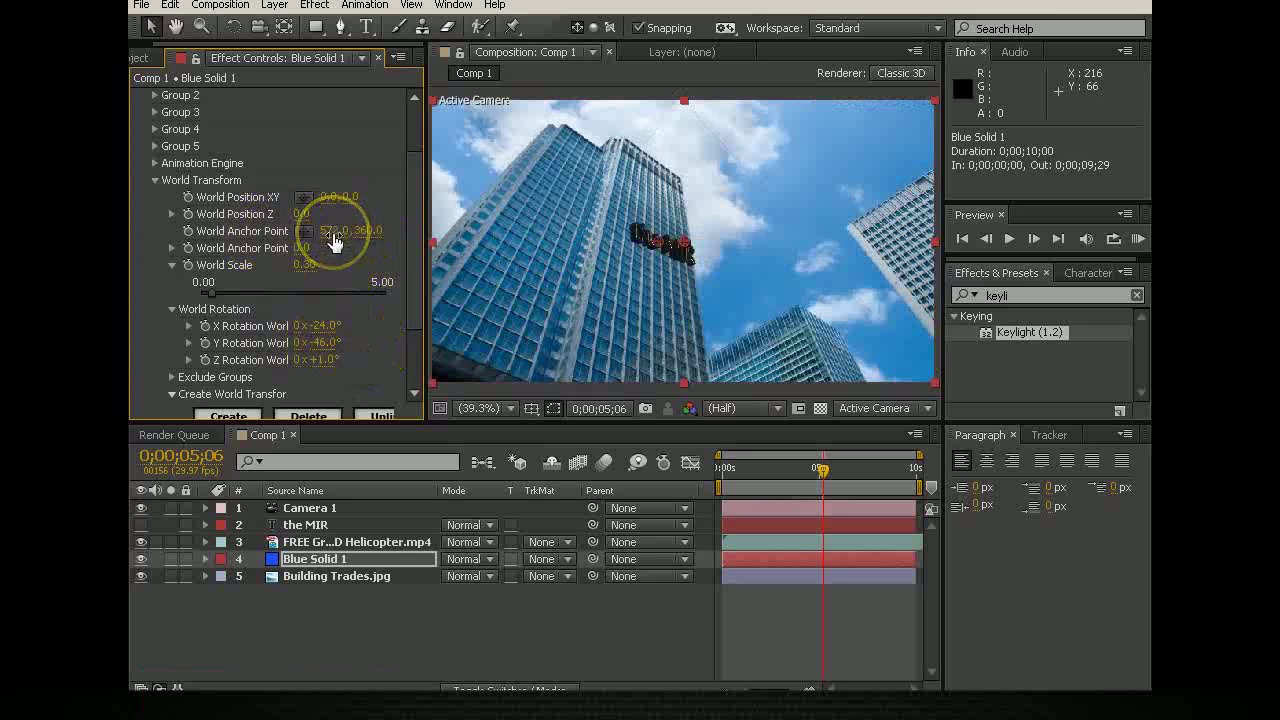
left_click_drag(334, 242, 316, 240)
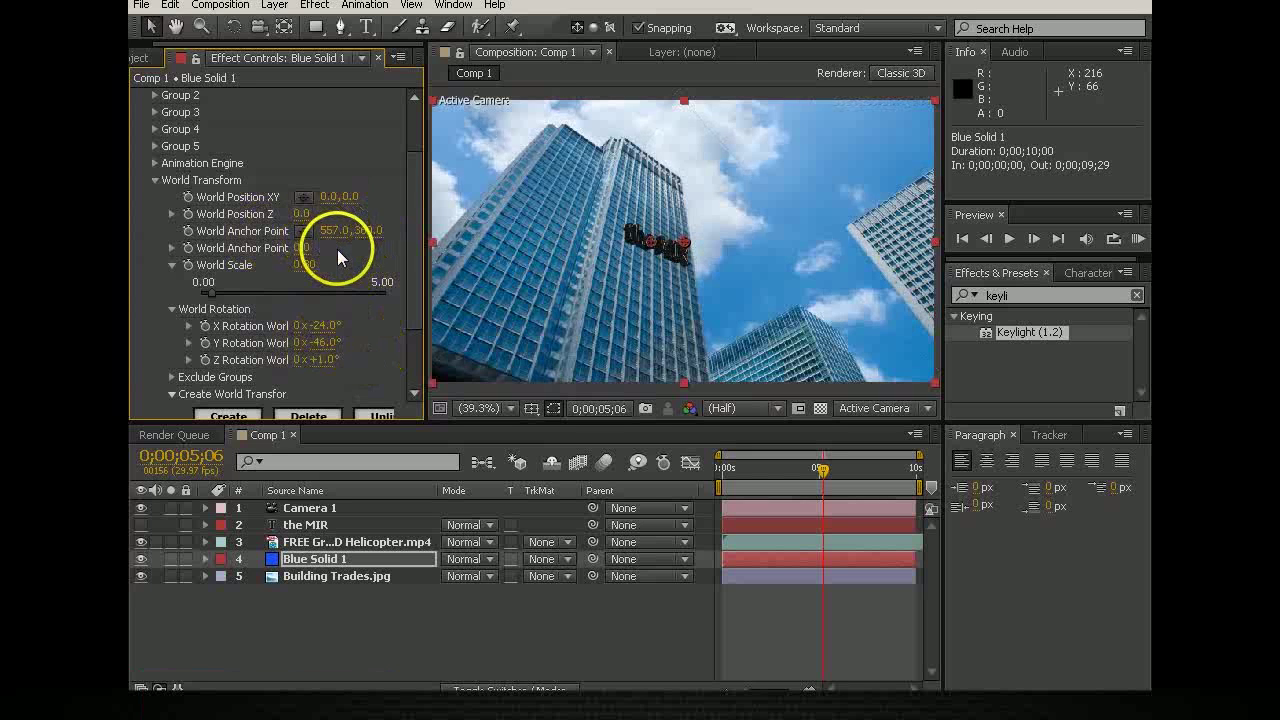
left_click_drag(366, 240, 373, 240)
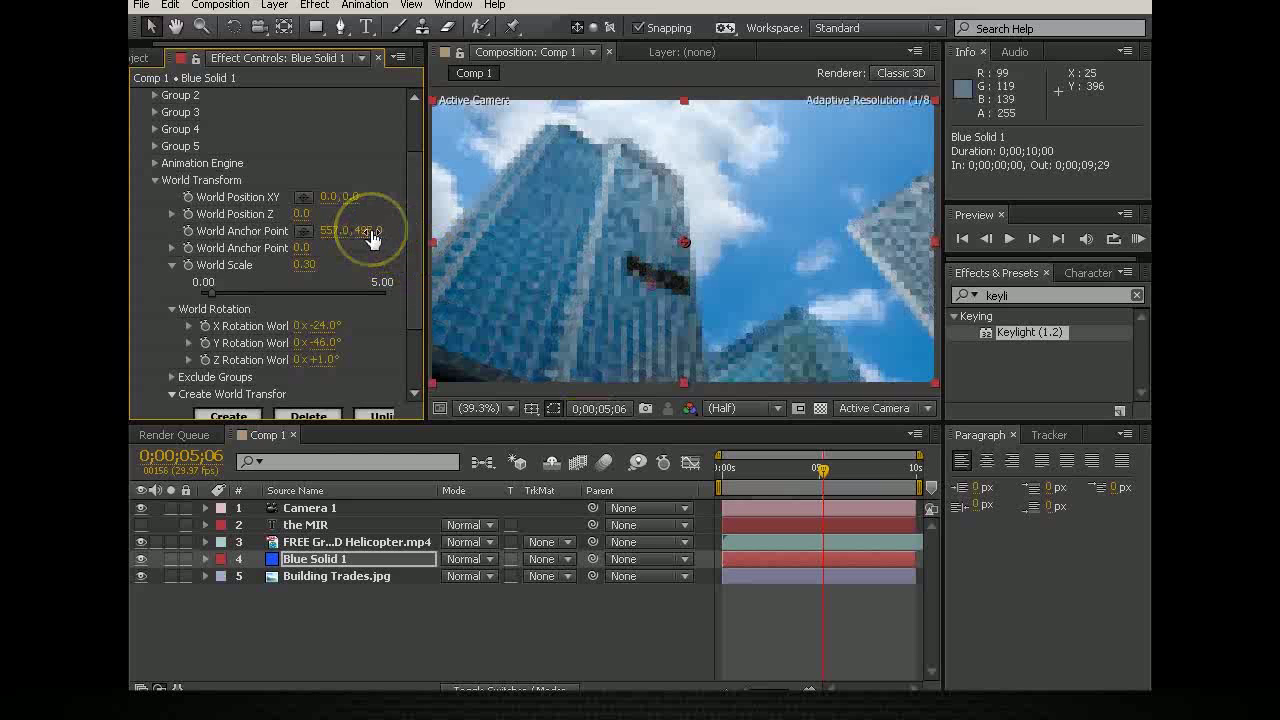
left_click_drag(373, 240, 420, 240)
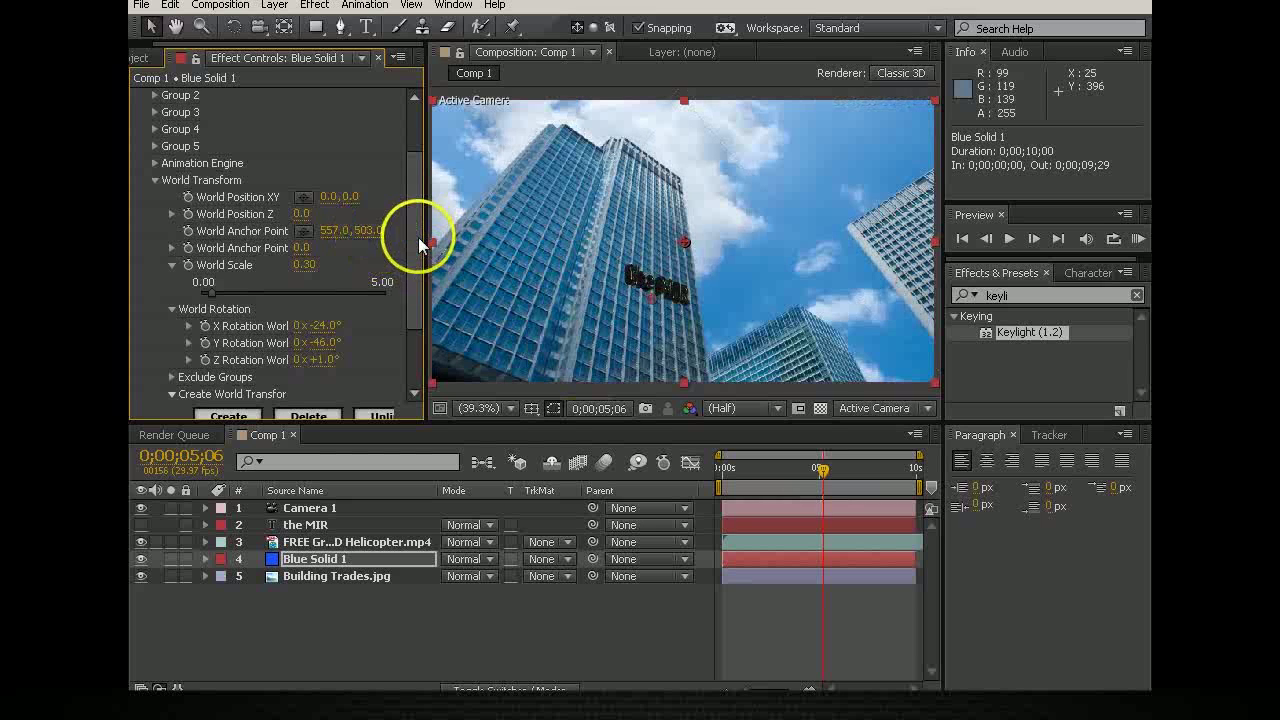
left_click_drag(373, 238, 389, 239)
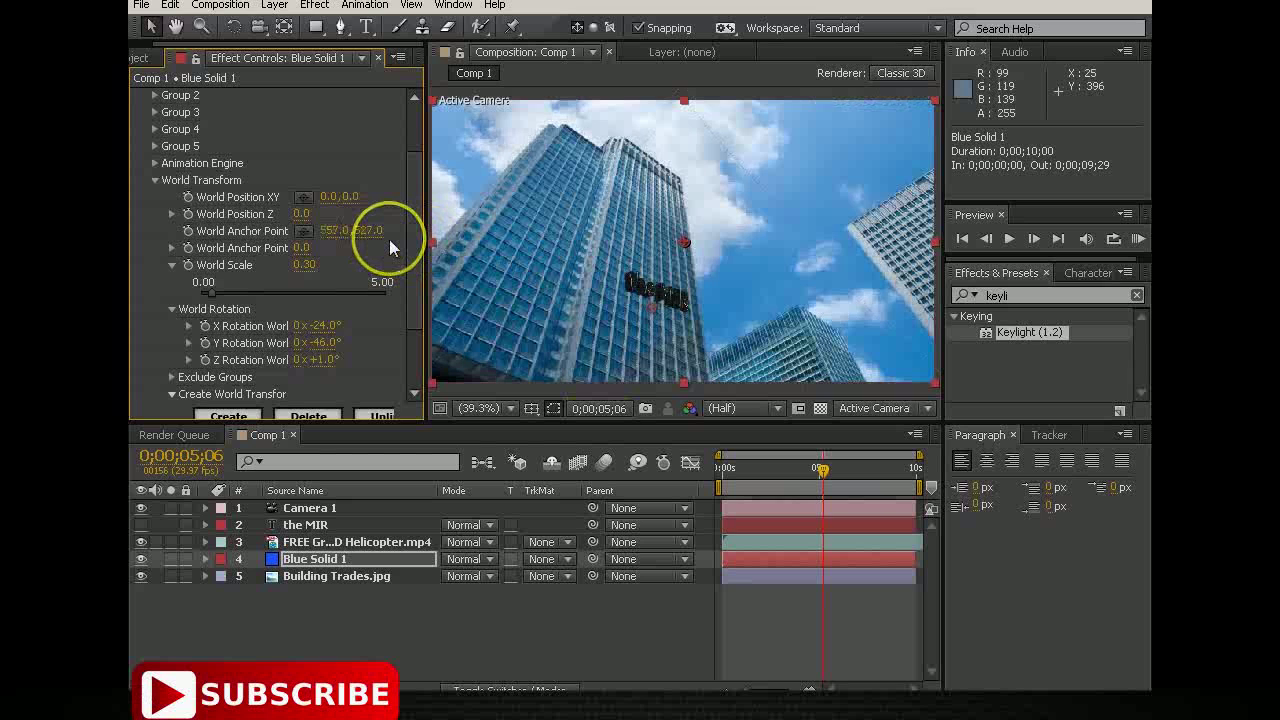
Resize the text to World Scale 0.35, preview it, and open Element's Scene Setup
left_click(215, 293)
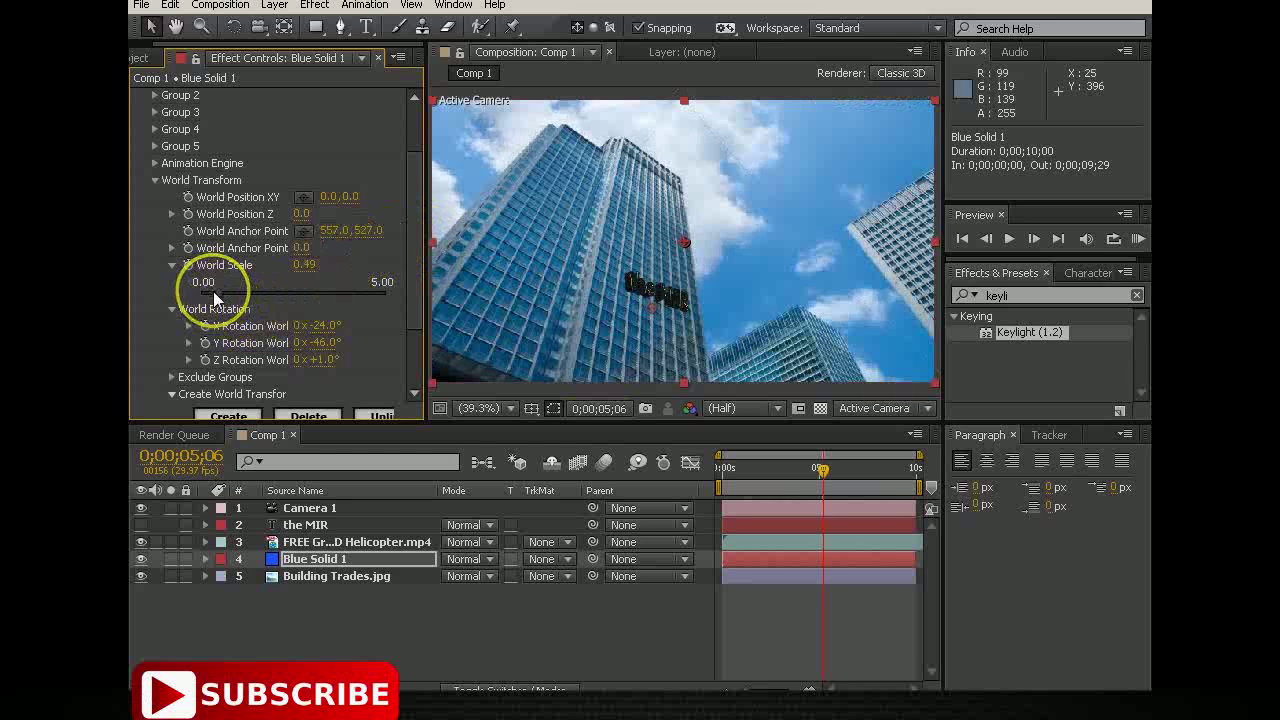
left_click(213, 291)
left_click_drag(213, 291, 215, 291)
left_click(262, 325)
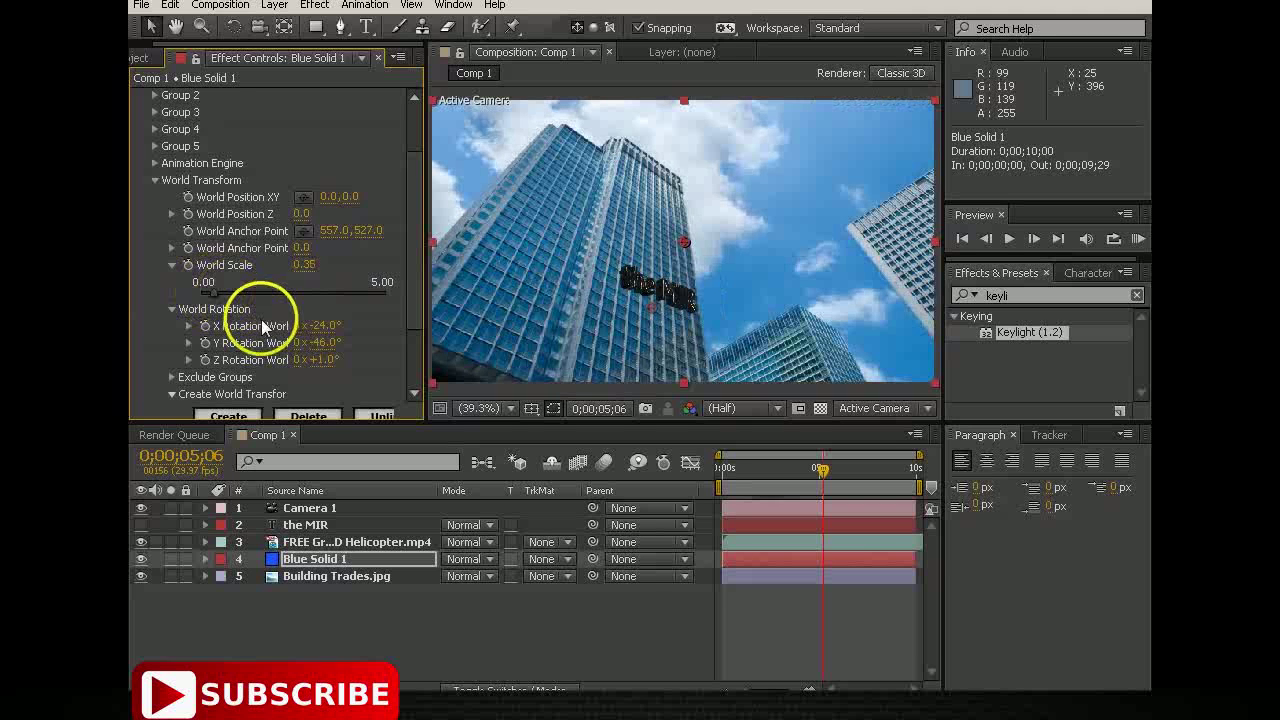
left_click(463, 617)
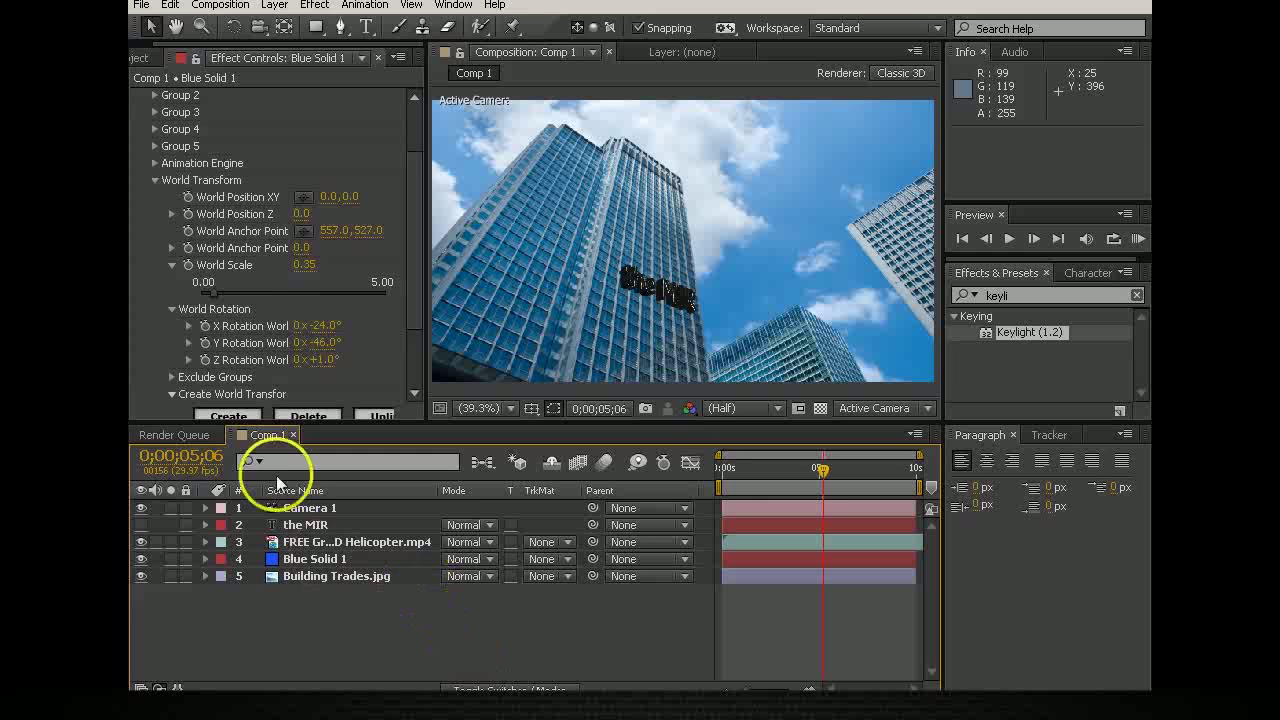
scroll(261, 150, "up", 3)
left_click(254, 145)
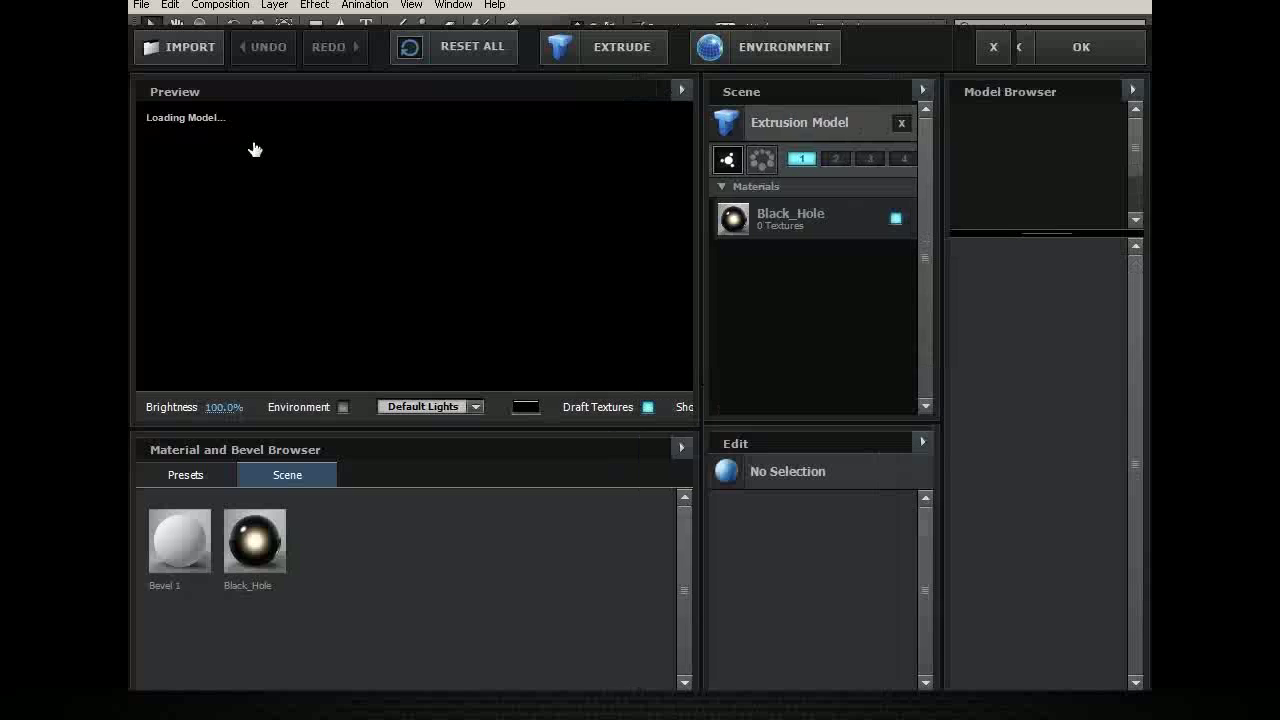
Replace the text's Black_Hole material with the Chrome preset material and accept the scene
left_click(163, 472)
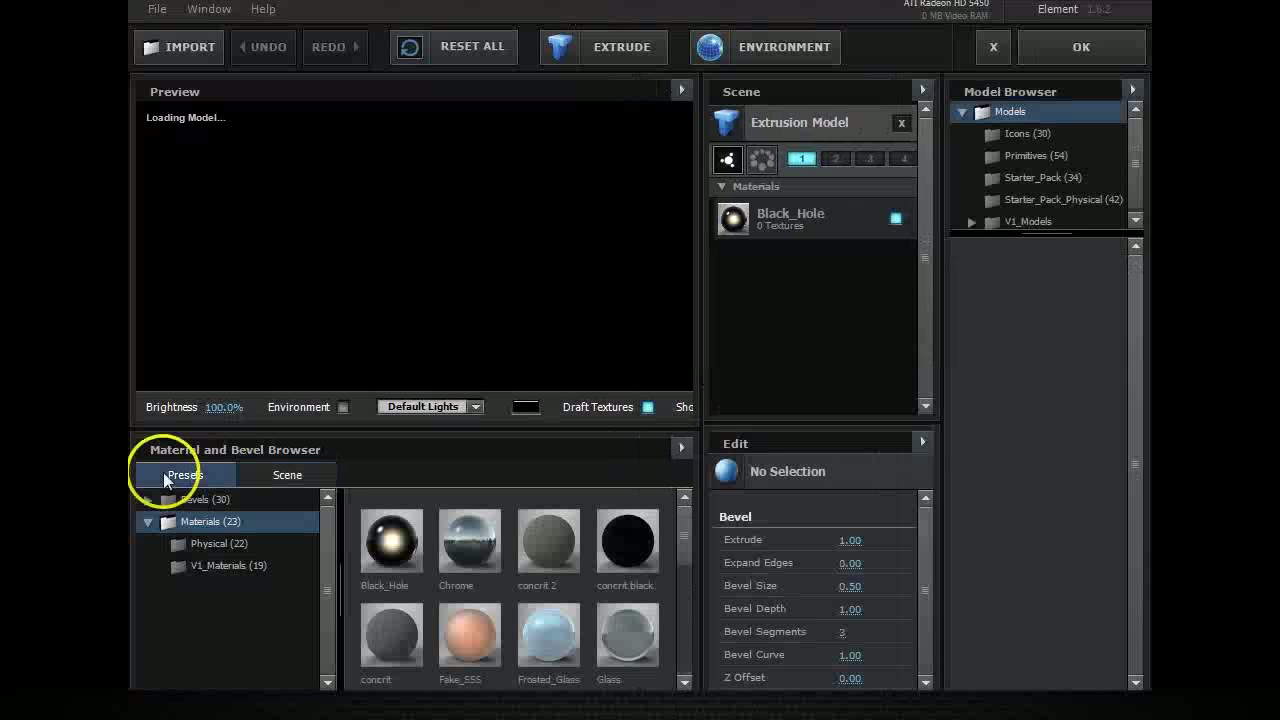
left_click(431, 572)
left_click_drag(458, 563, 453, 261)
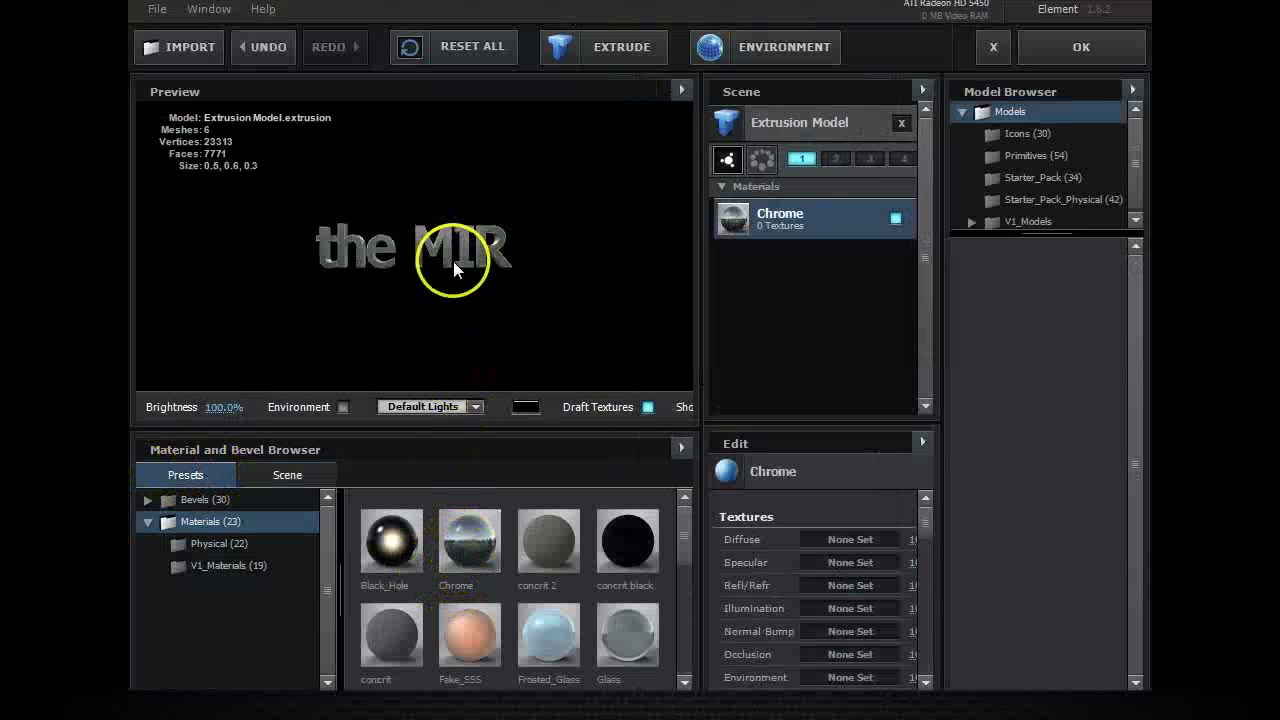
left_click(1083, 47)
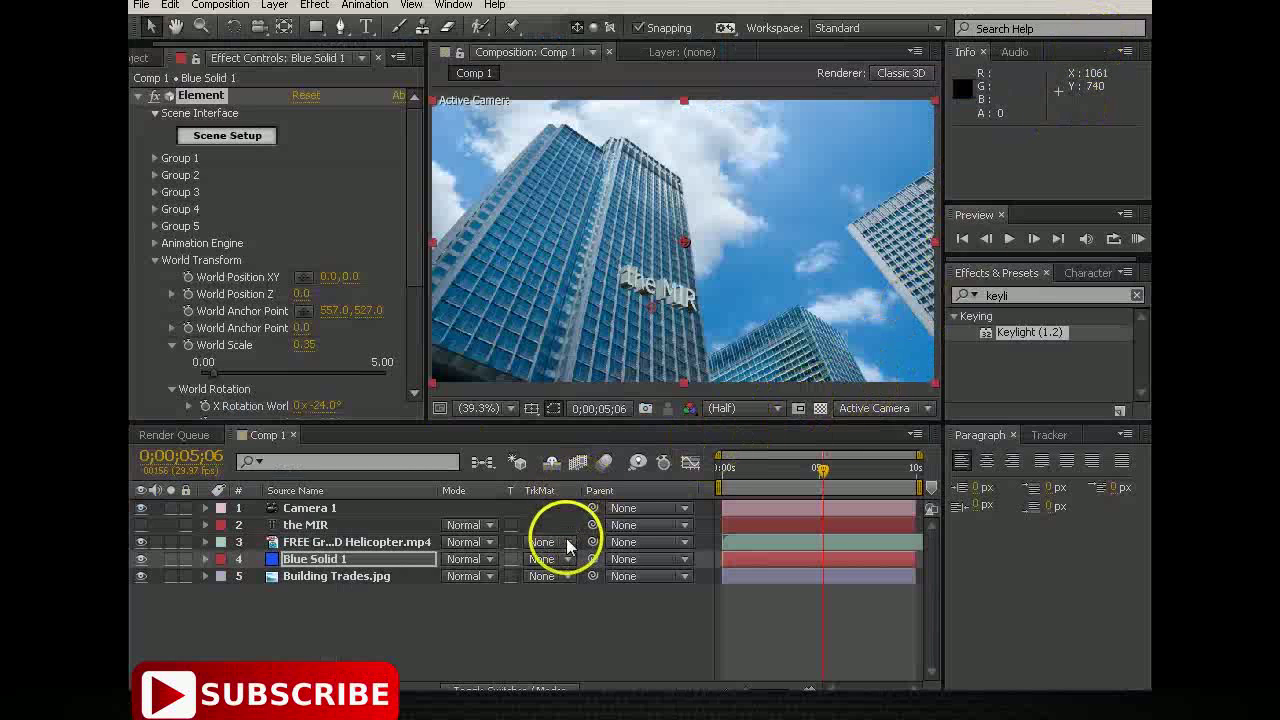
Rotate the chrome text to Y -49°, Z +7° and X -38°, then preview the result
left_click(574, 607)
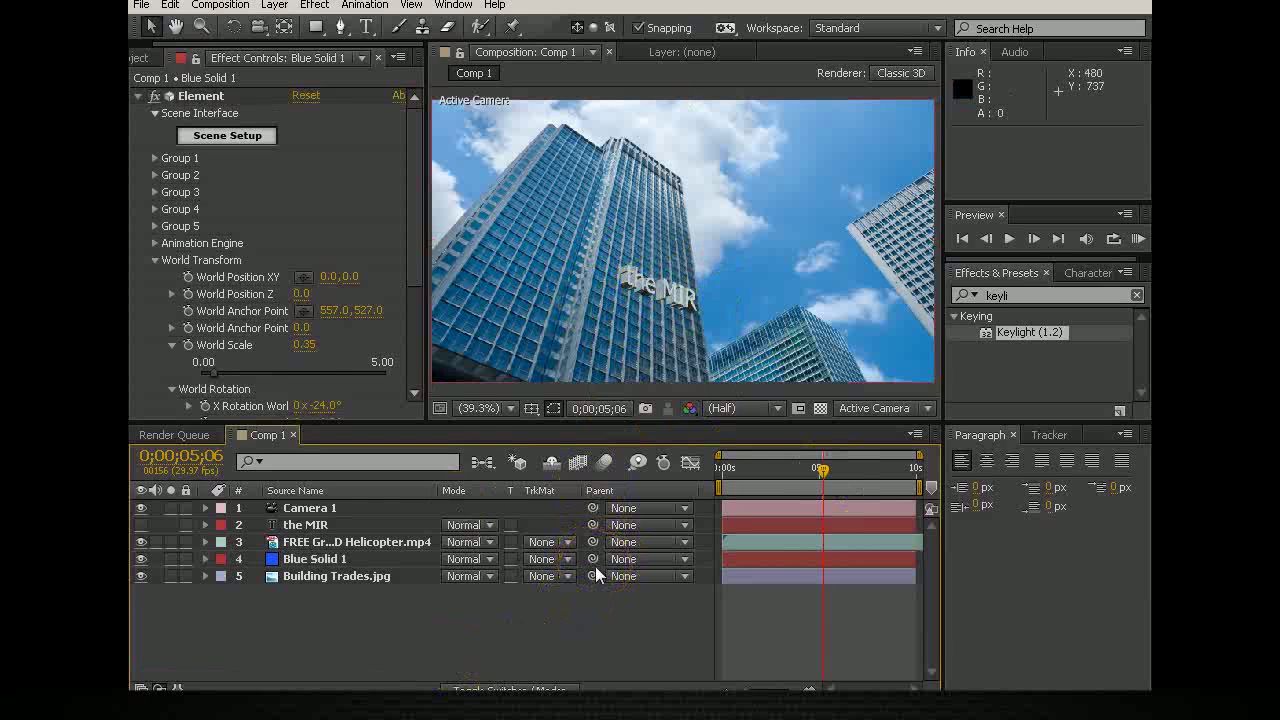
scroll(418, 310, "down", 5)
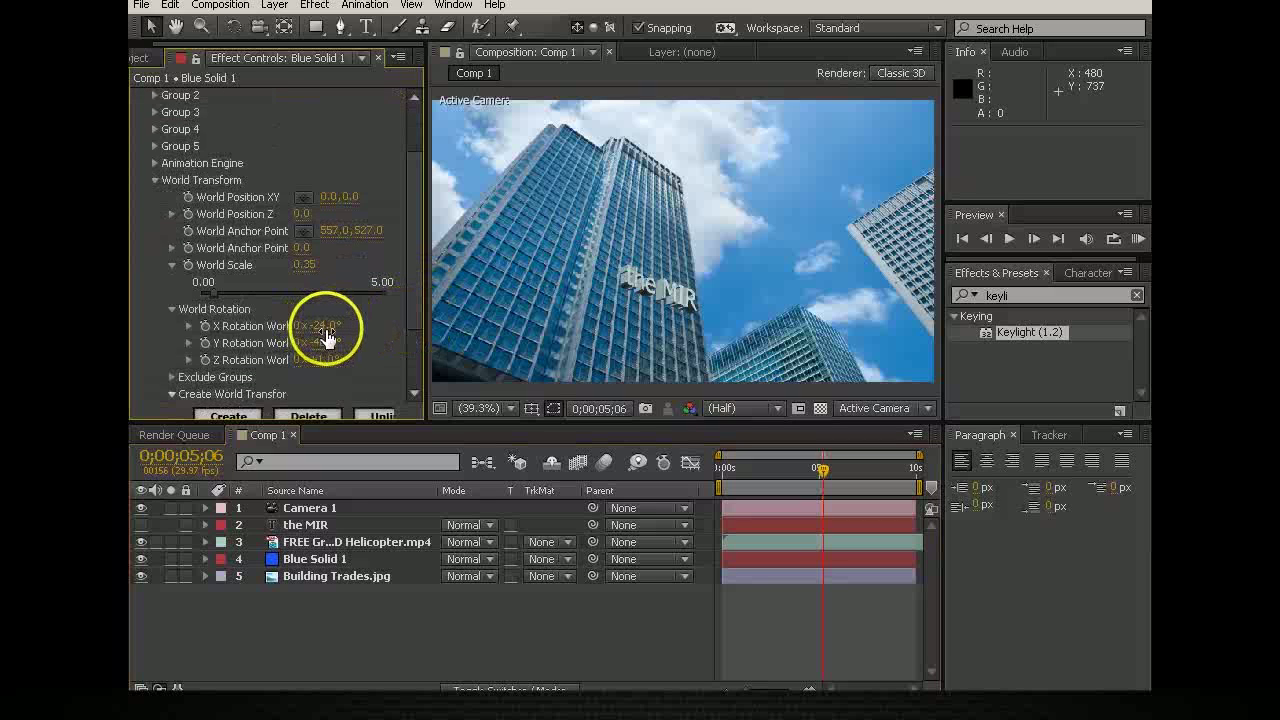
left_click_drag(331, 352, 335, 355)
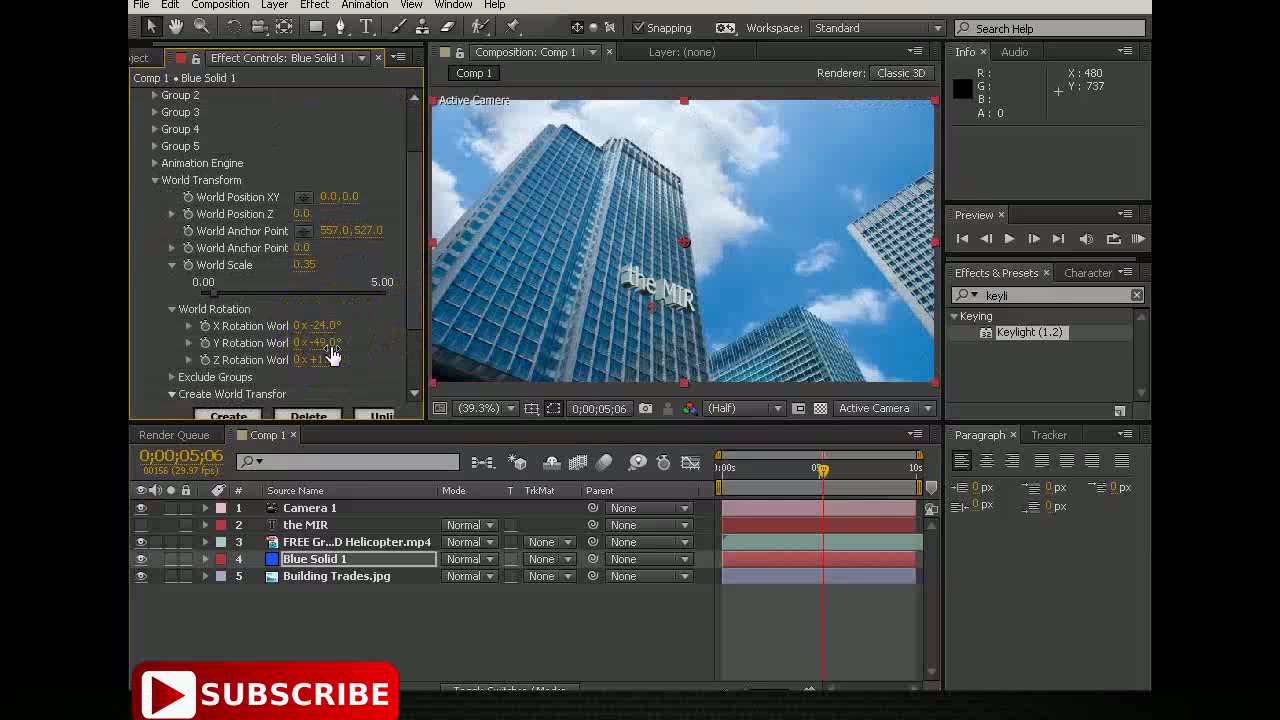
left_click_drag(330, 343, 329, 349)
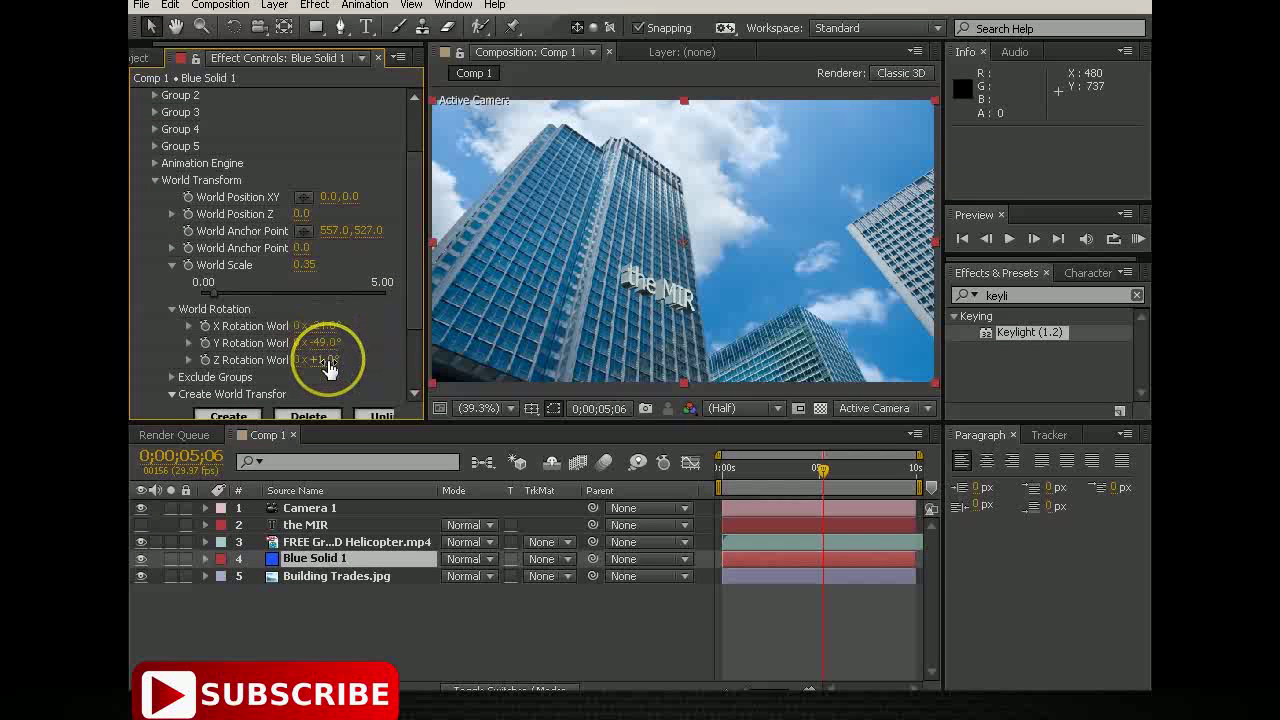
mouse_move(329, 349)
left_mouse_down()
mouse_move(320, 360)
mouse_move(338, 363)
left_mouse_up()
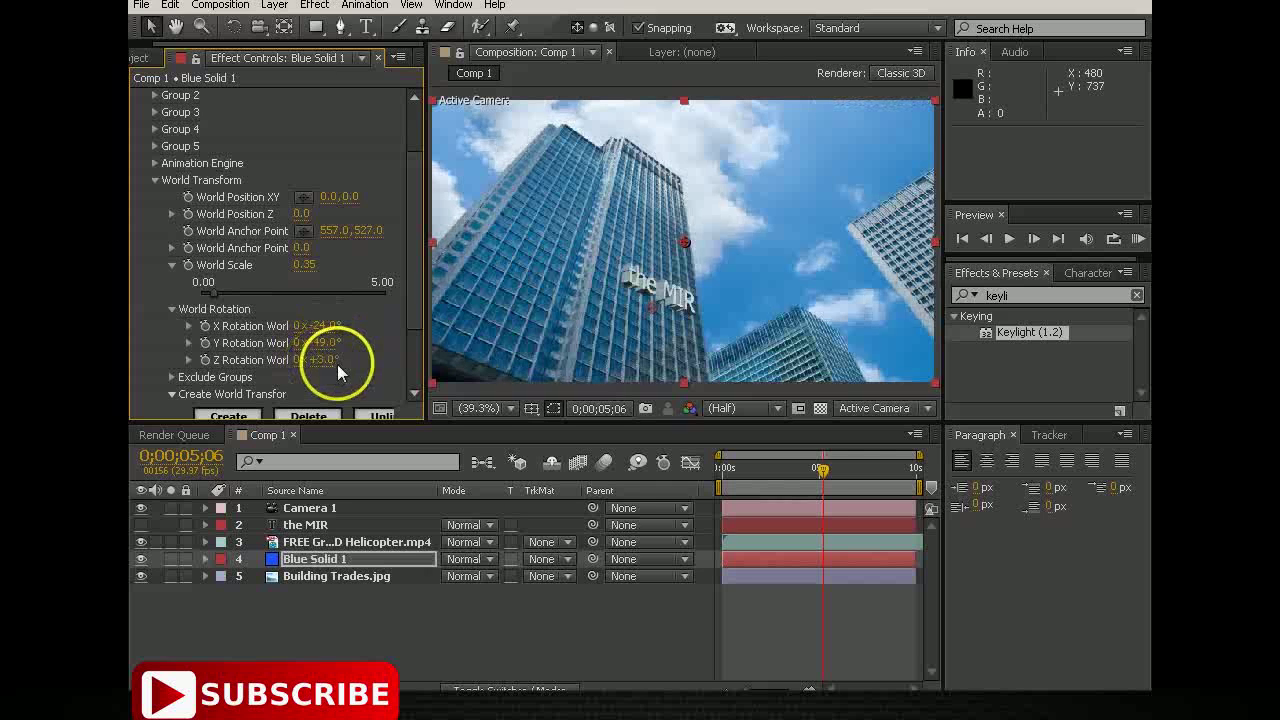
left_click(338, 361)
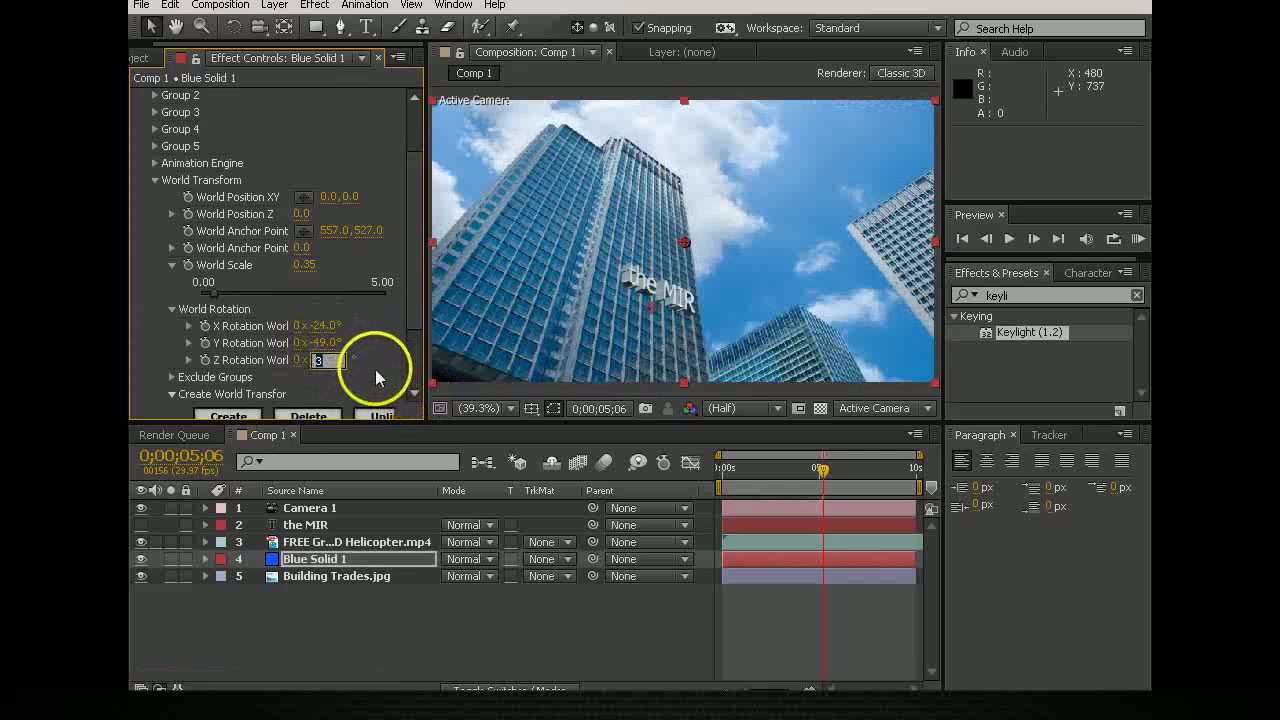
type("7")
key("Return")
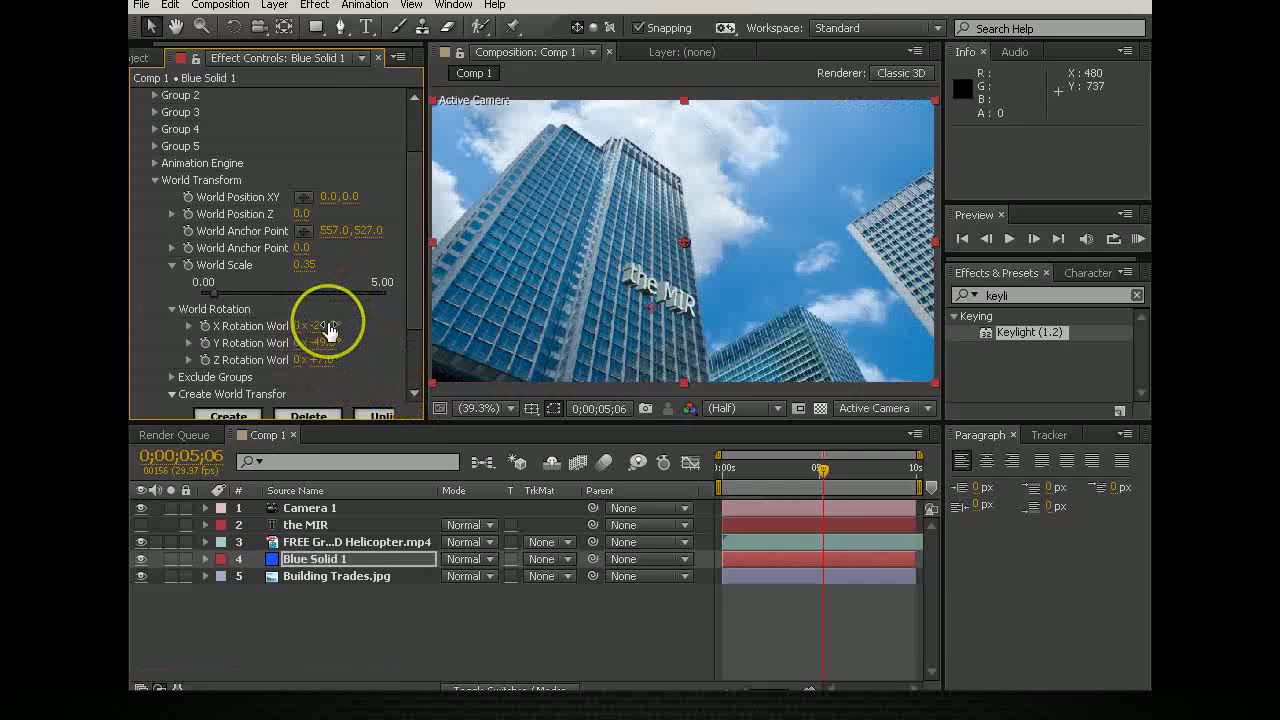
left_click_drag(330, 330, 321, 334)
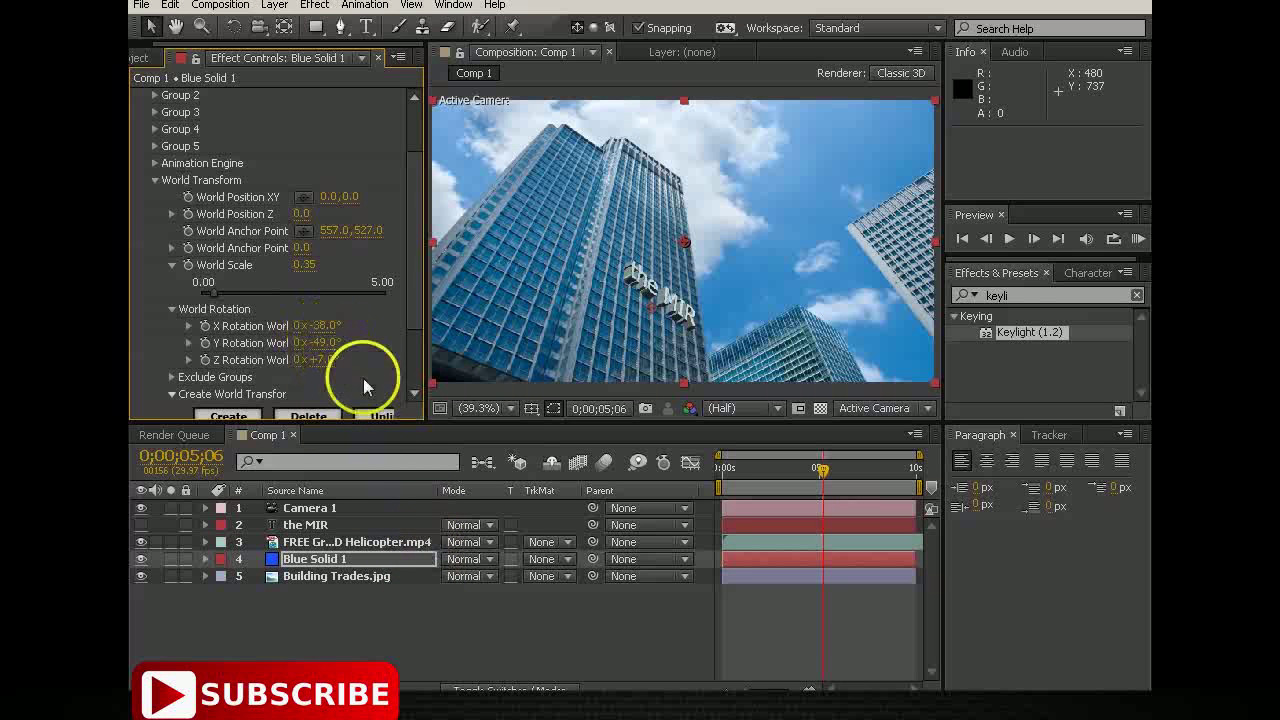
left_click(474, 618)
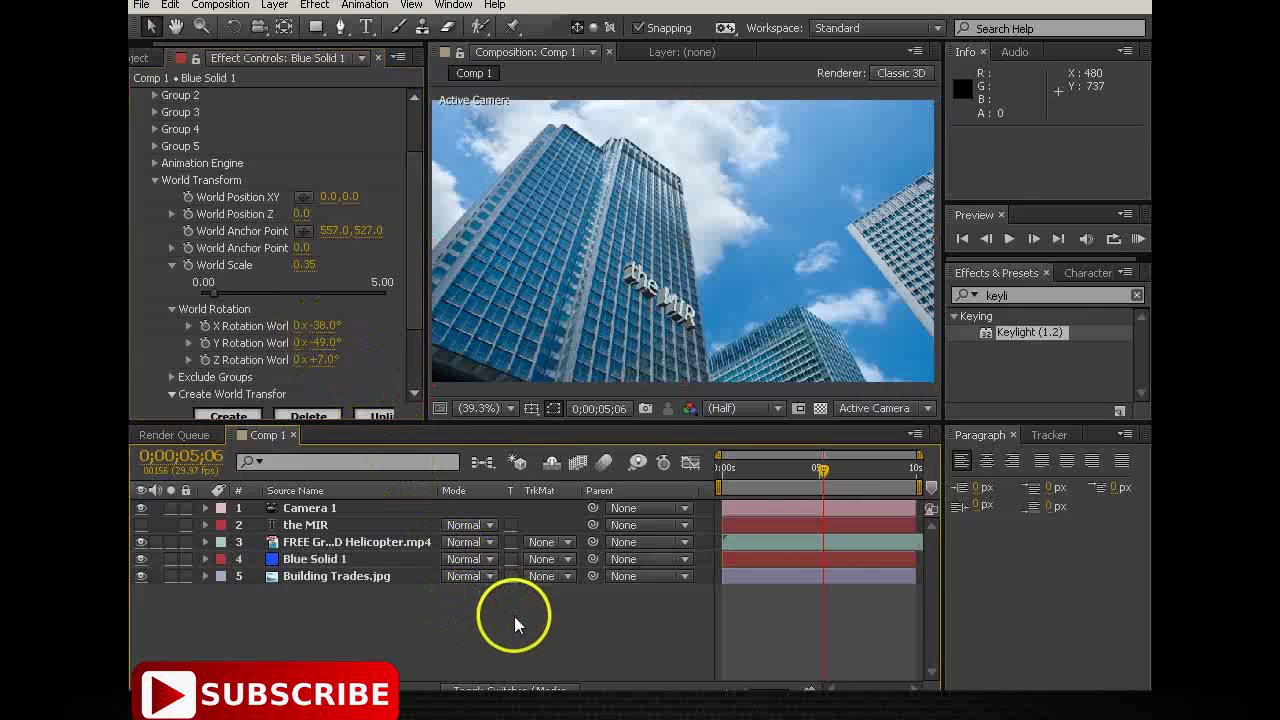
Check the helicopter's Keylight settings, set time to 0;00;05;02, and reselect Blue Solid 1
left_click(722, 472)
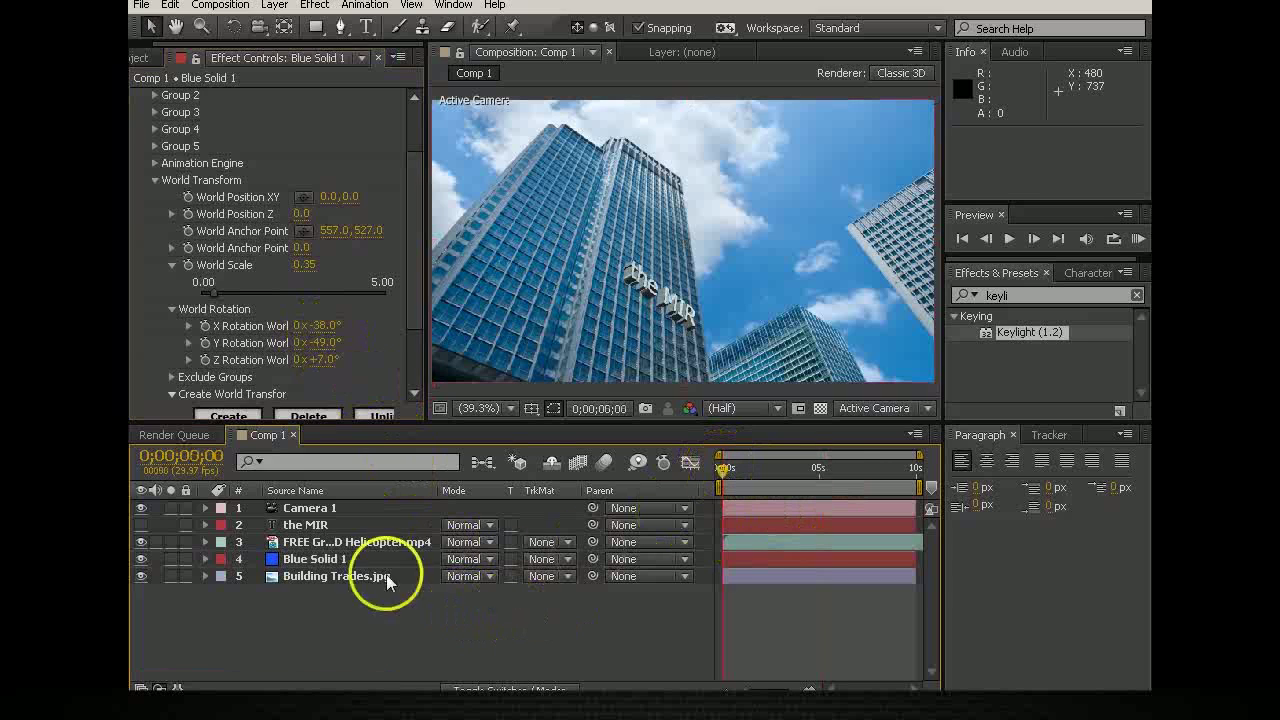
left_click(313, 543)
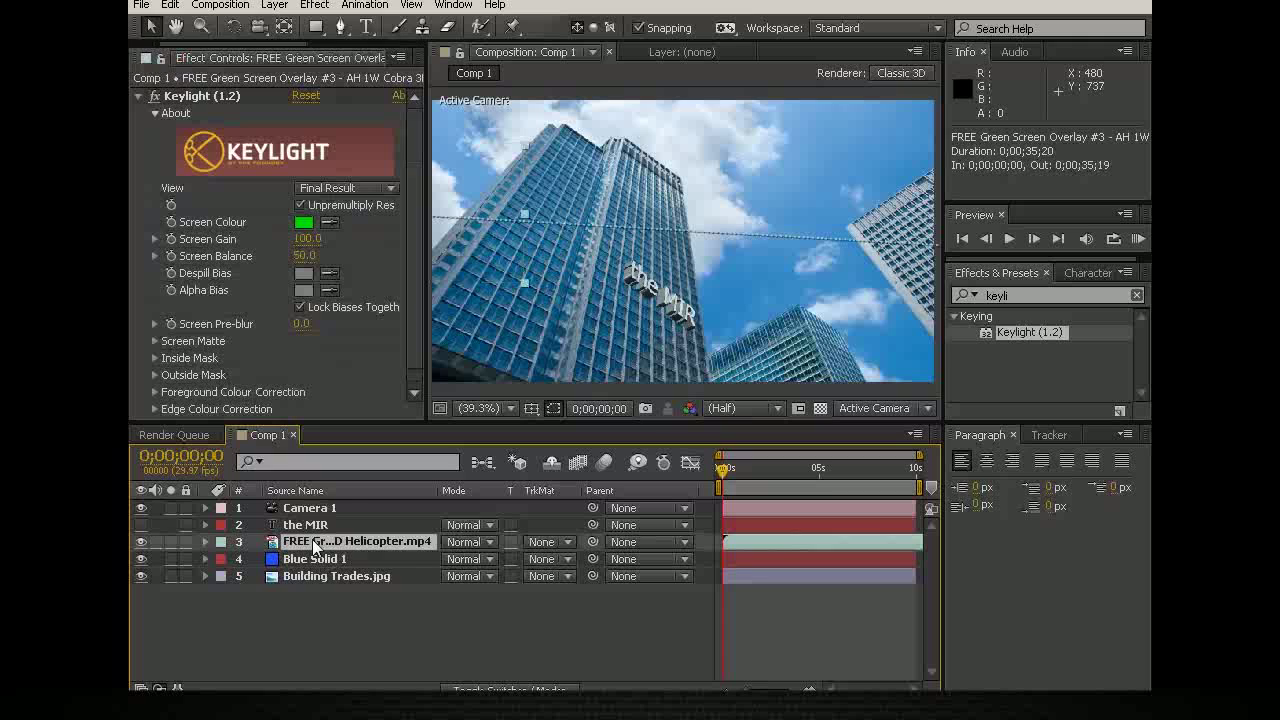
left_click(820, 472)
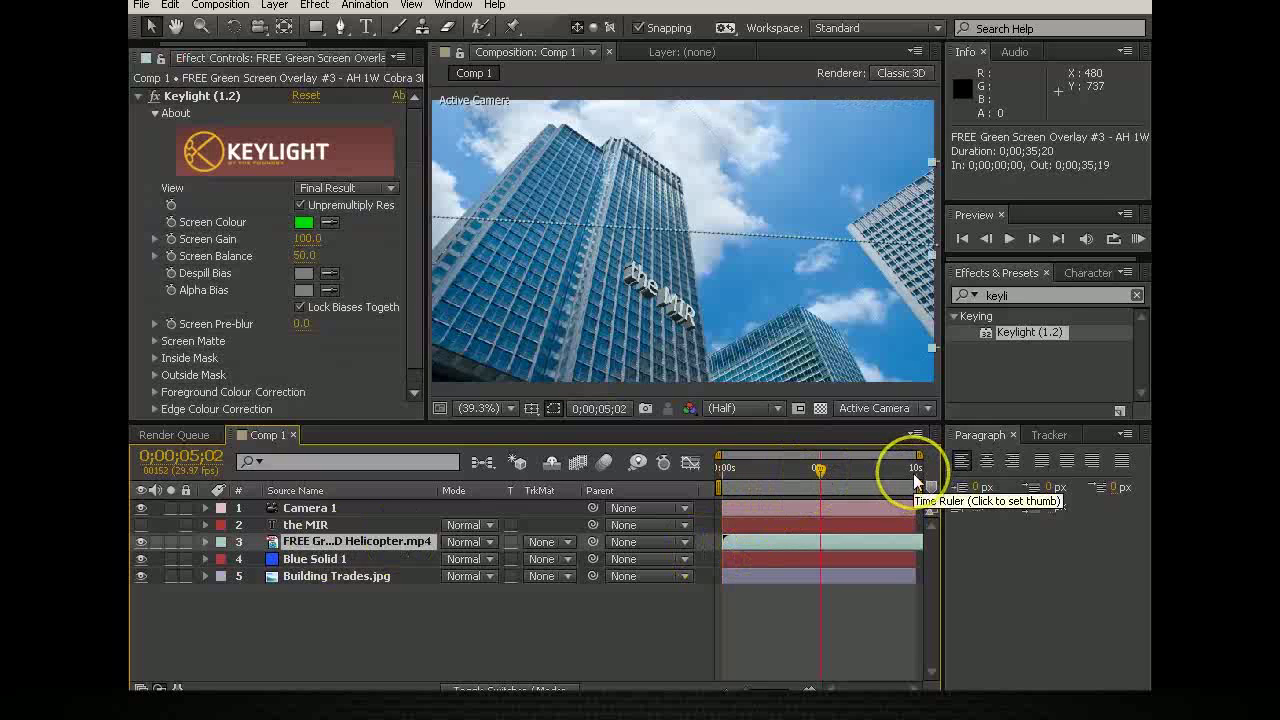
scroll(413, 315, "down", 1)
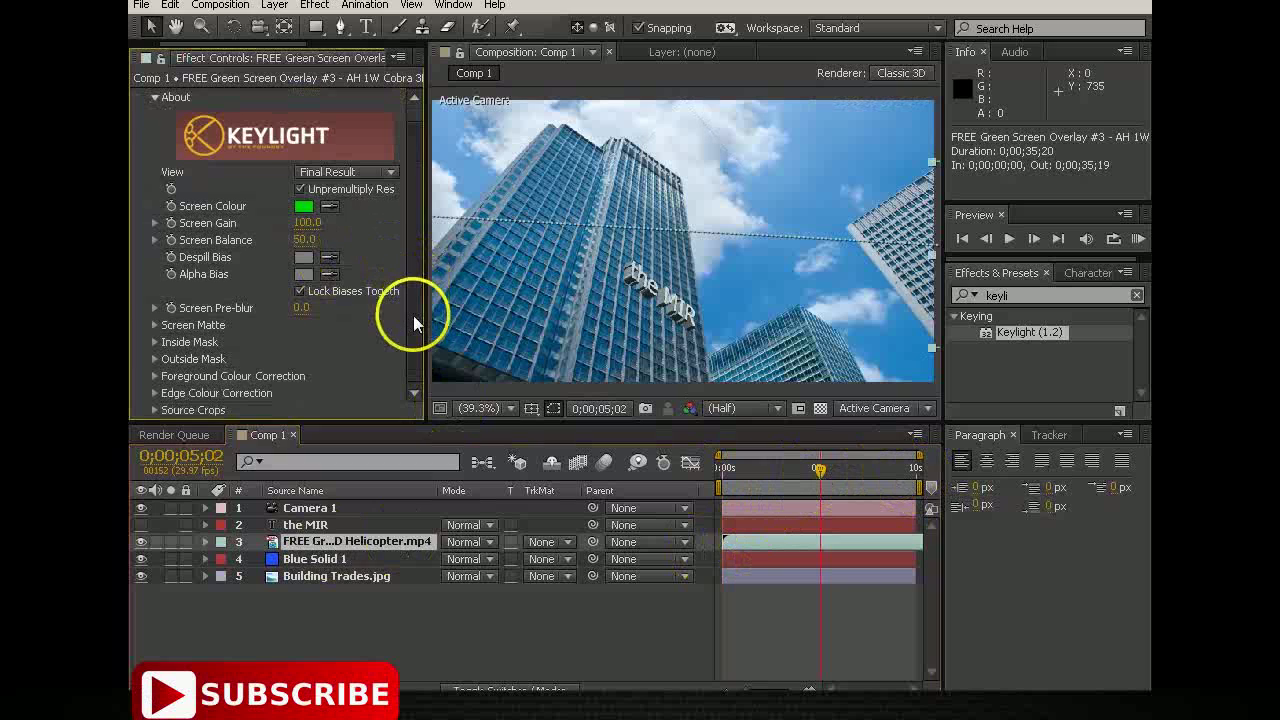
left_click(300, 558)
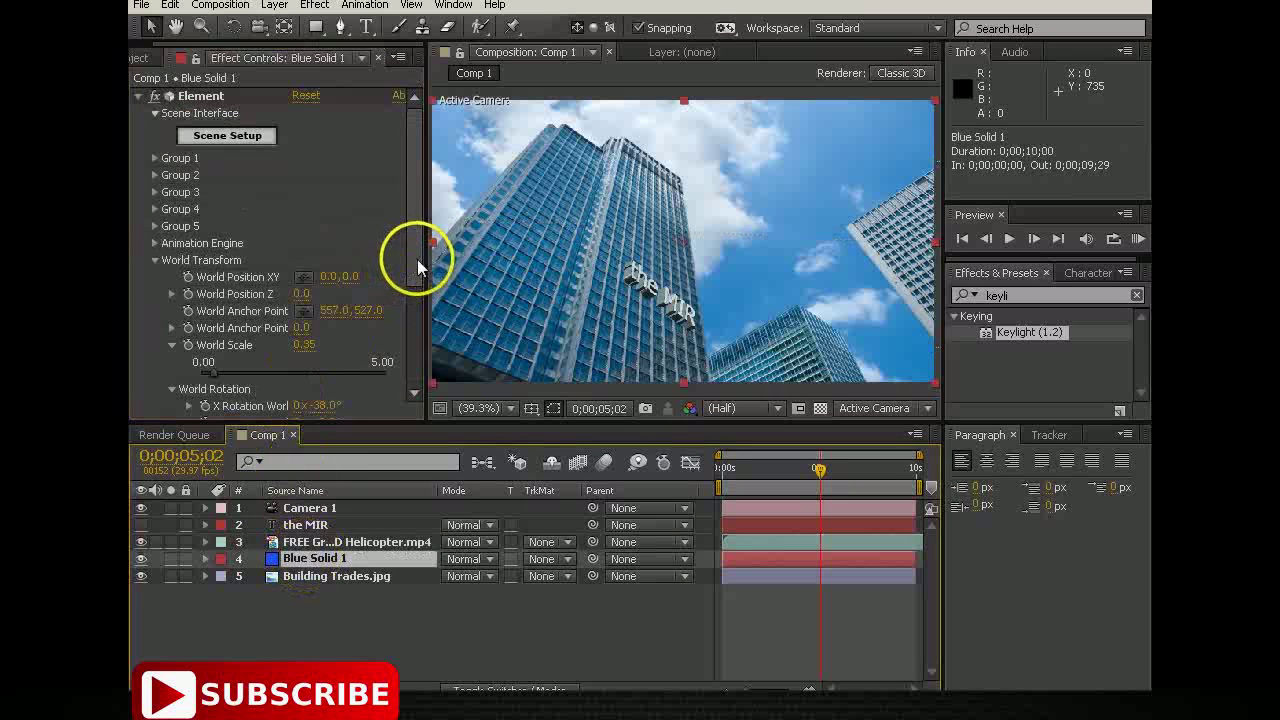
left_click_drag(417, 259, 417, 292)
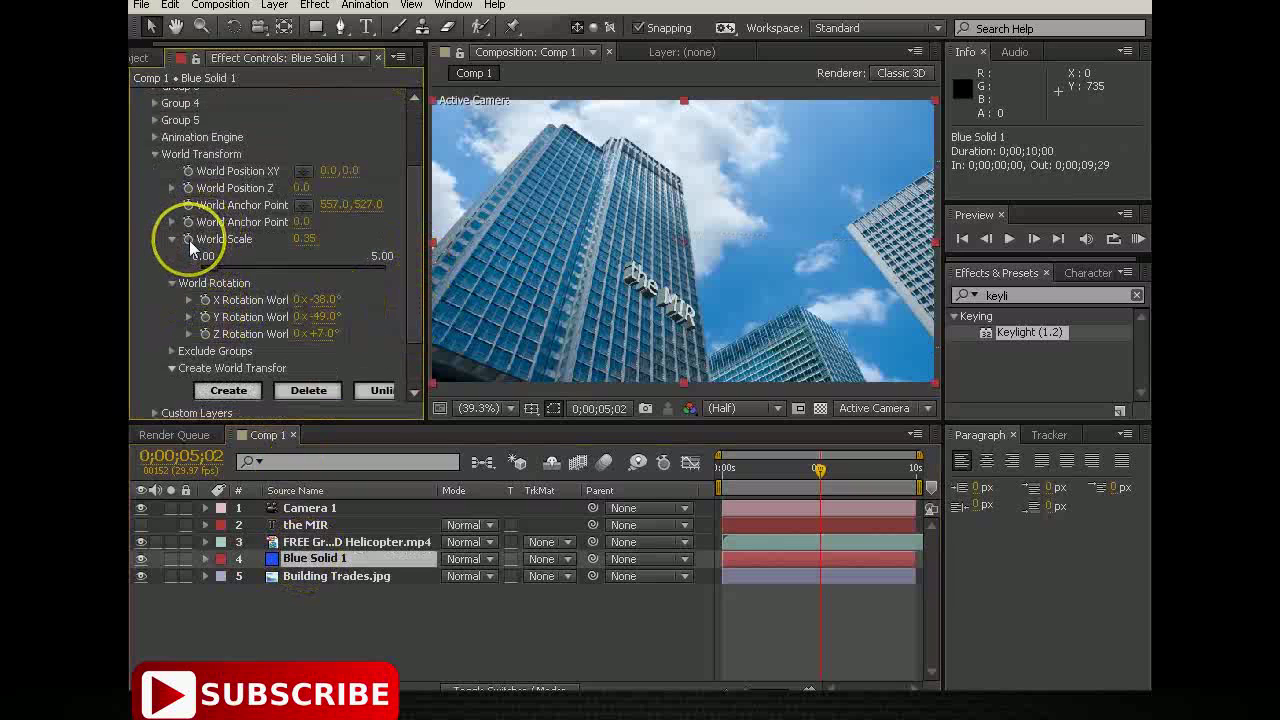
Turn on keyframing for the text's World Scale, X Rotation and Y Rotation
left_click(188, 240)
left_click(204, 300)
left_click(204, 317)
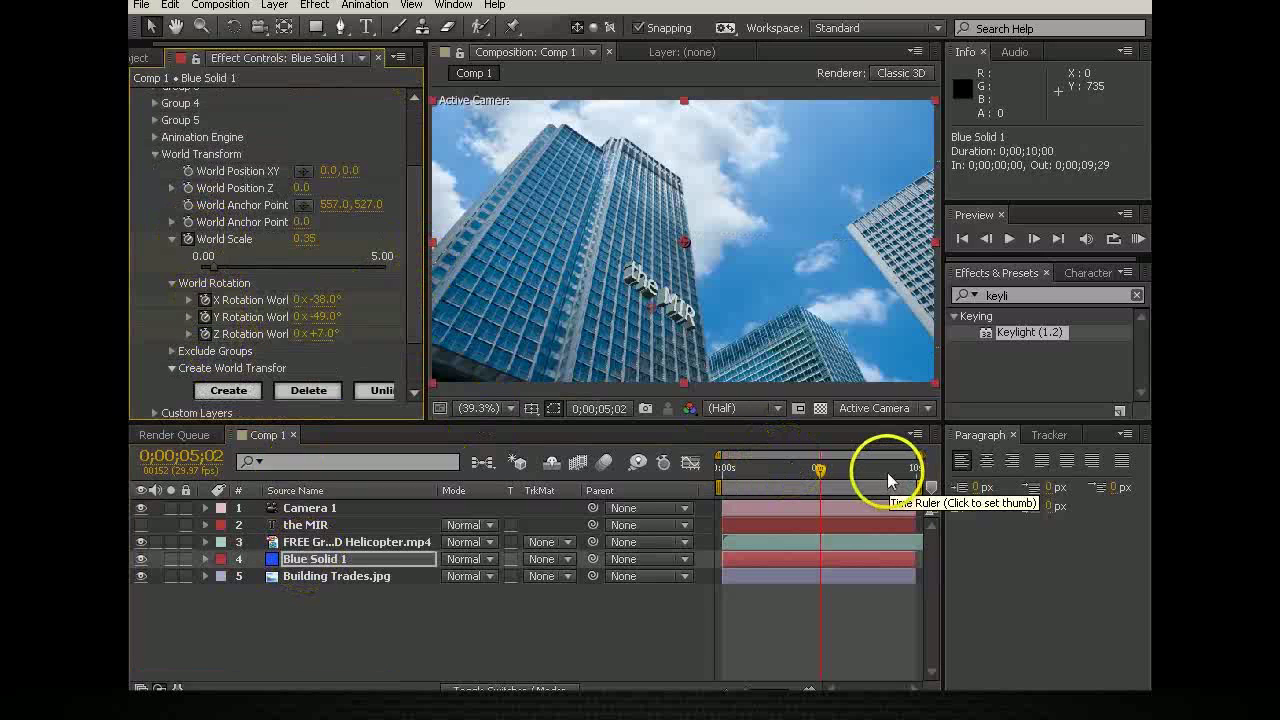
Move the current time indicator back to 0;00;05;00
left_click(889, 468)
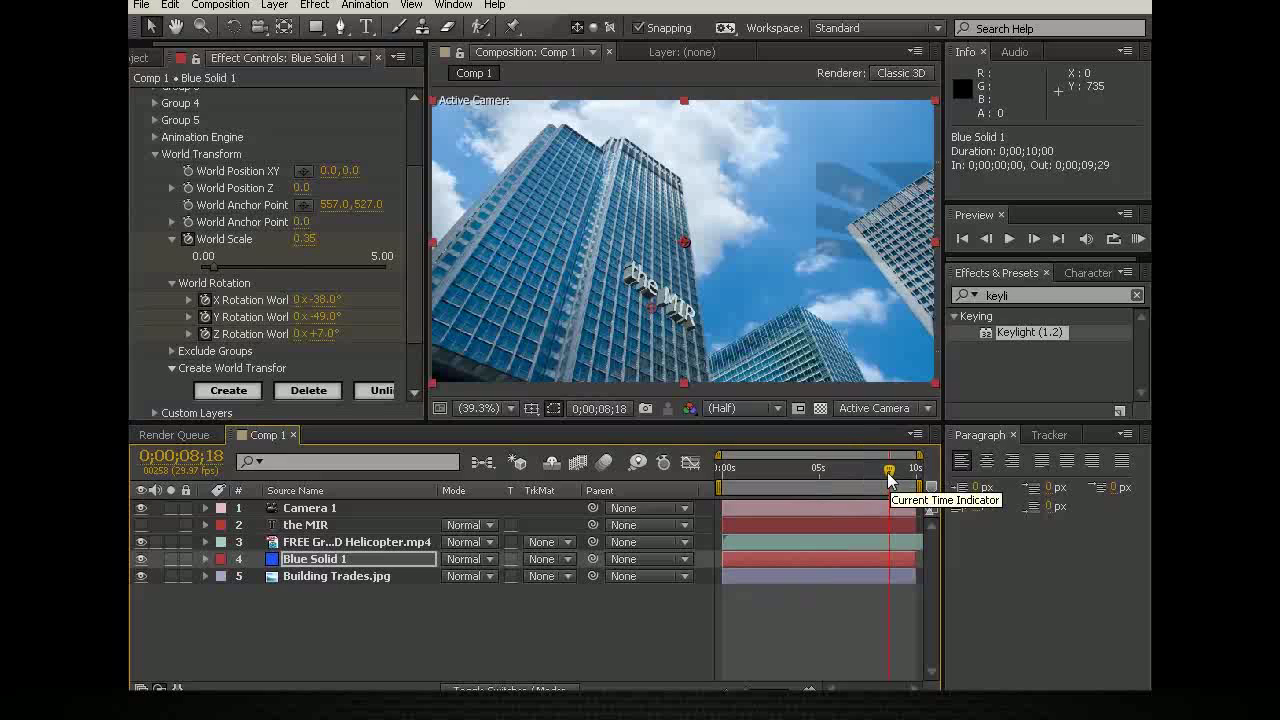
left_click(844, 473)
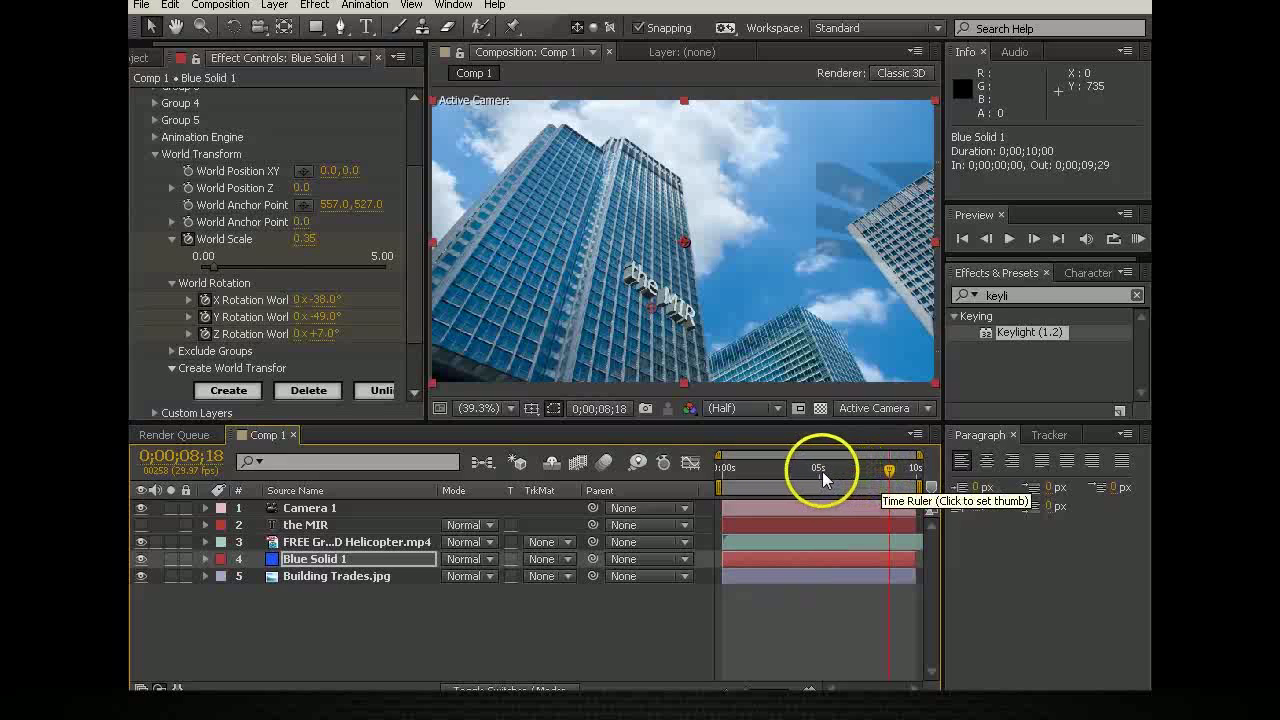
left_click(819, 471)
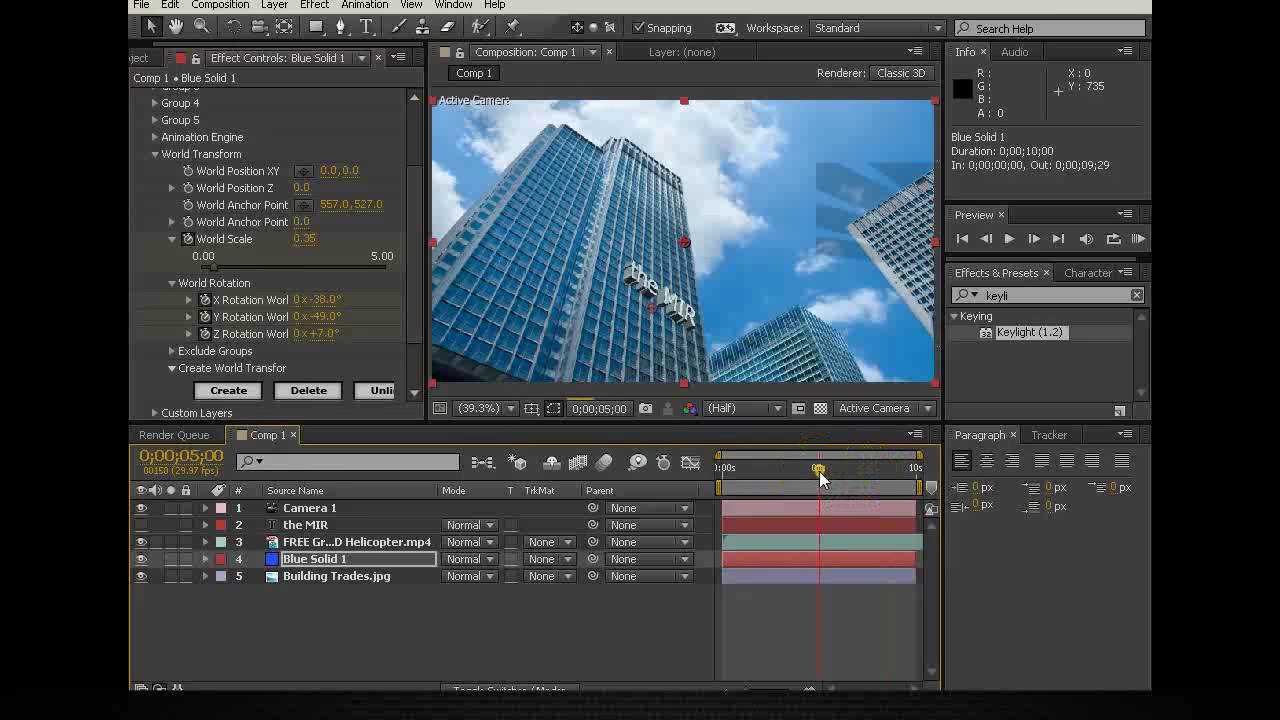
left_click(775, 478)
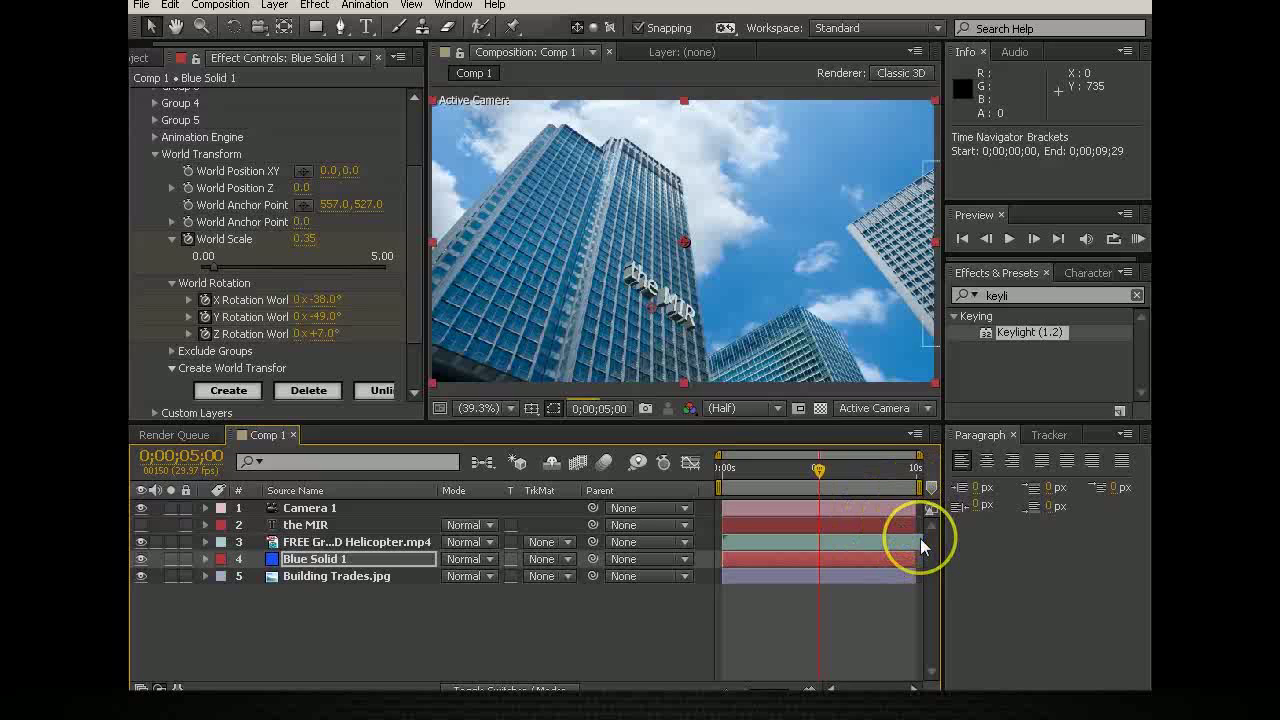
At 0;00;05;25, keyframe the helicopter's Position X to 2049.7, then reselect Blue Solid 1
left_click(835, 473)
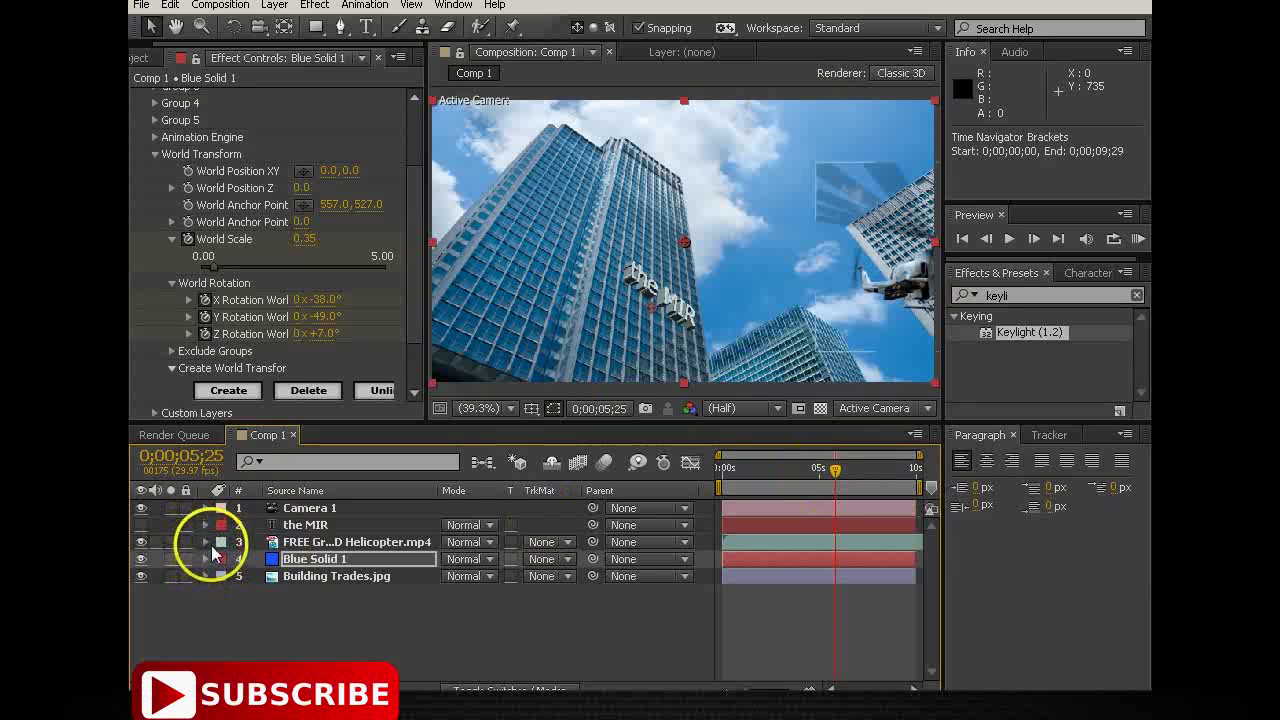
left_click(204, 541)
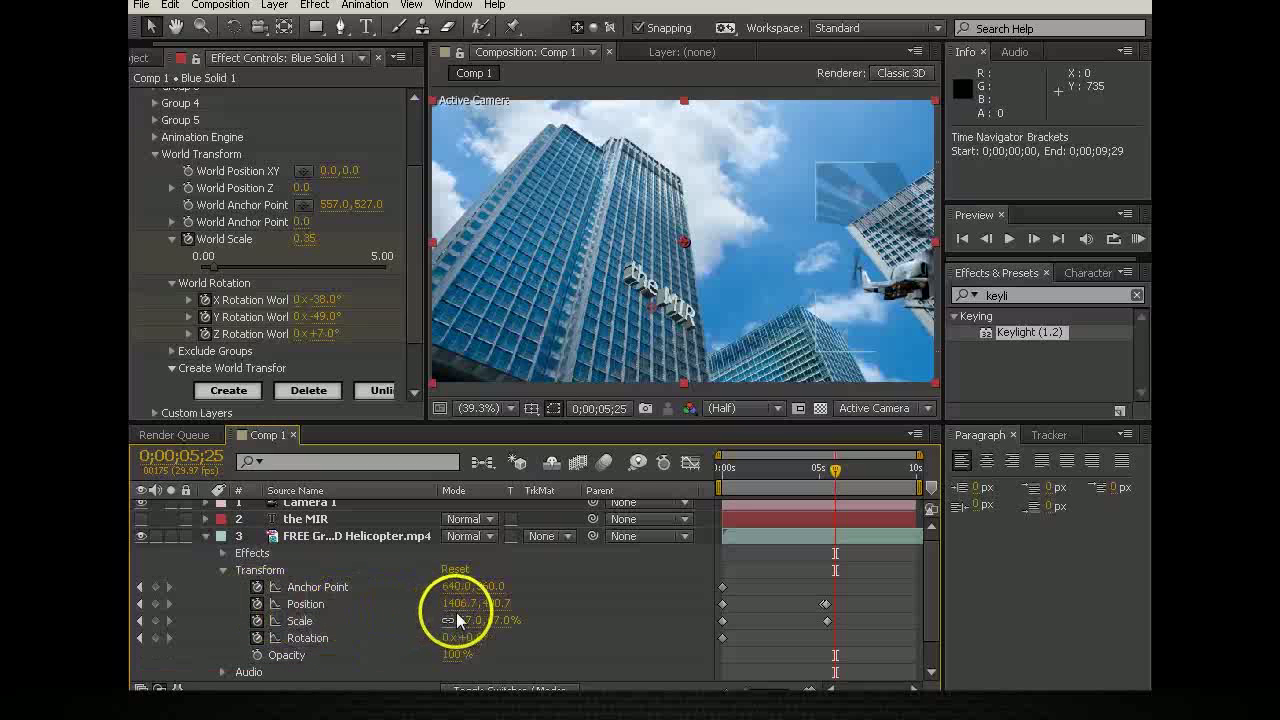
left_click_drag(455, 604, 1072, 602)
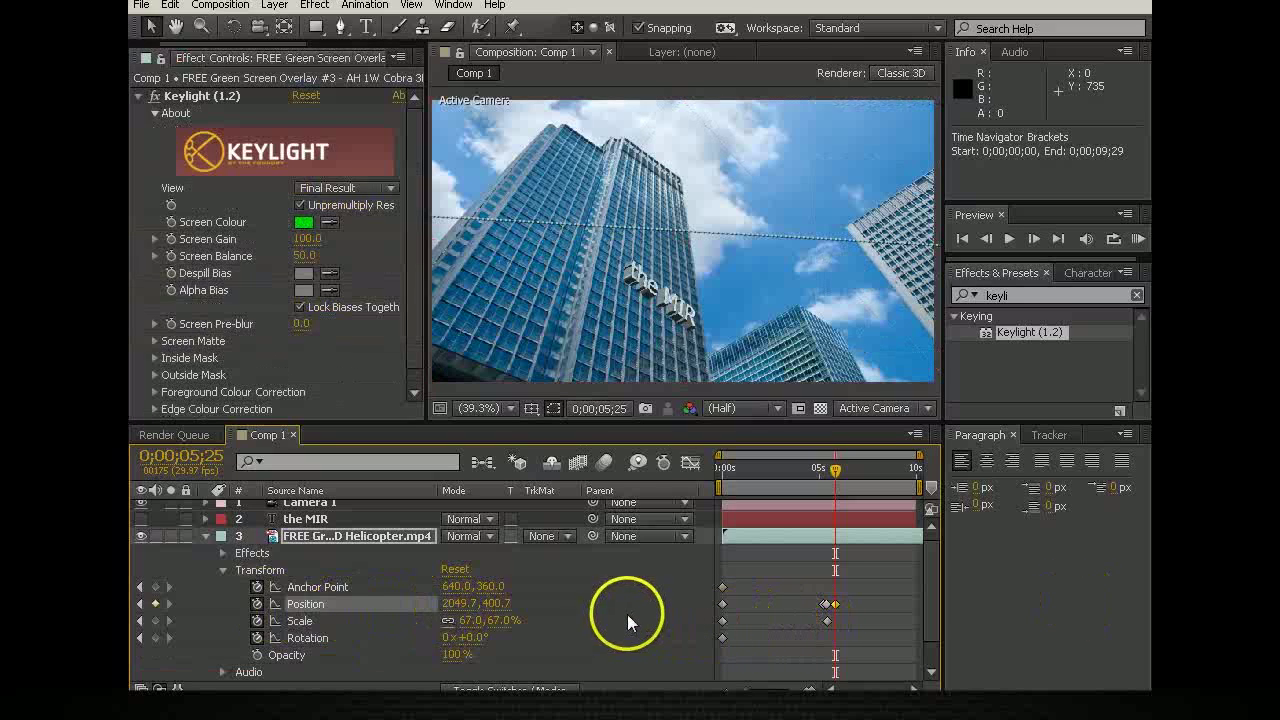
left_click(206, 536)
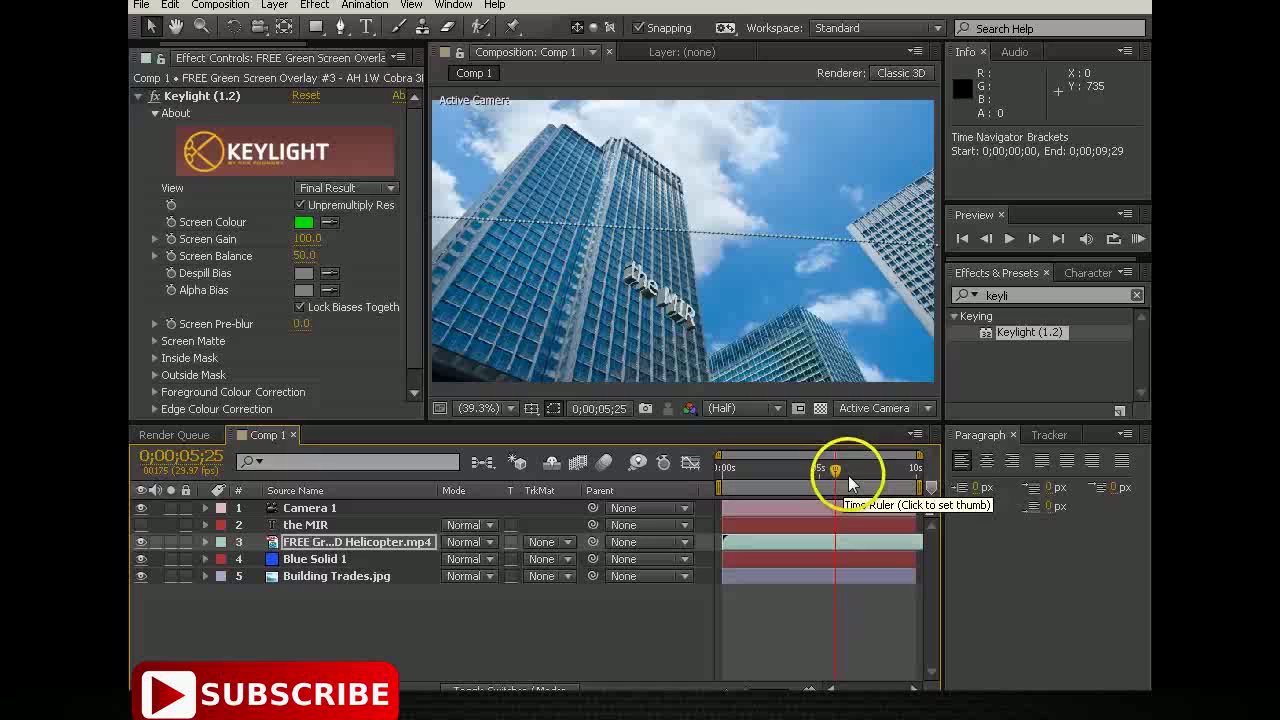
left_click(298, 560)
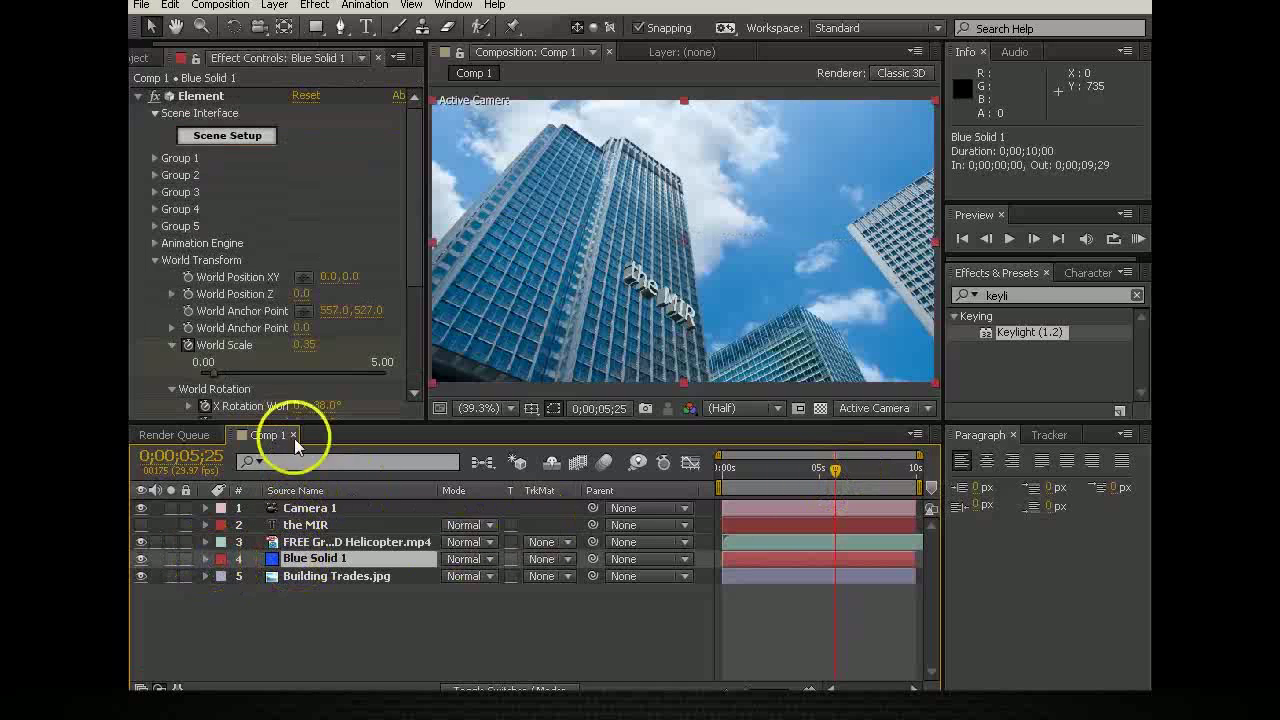
At 0;00;08;17, enlarge the 3D text to World Scale 0.78
left_click_drag(415, 241, 414, 294)
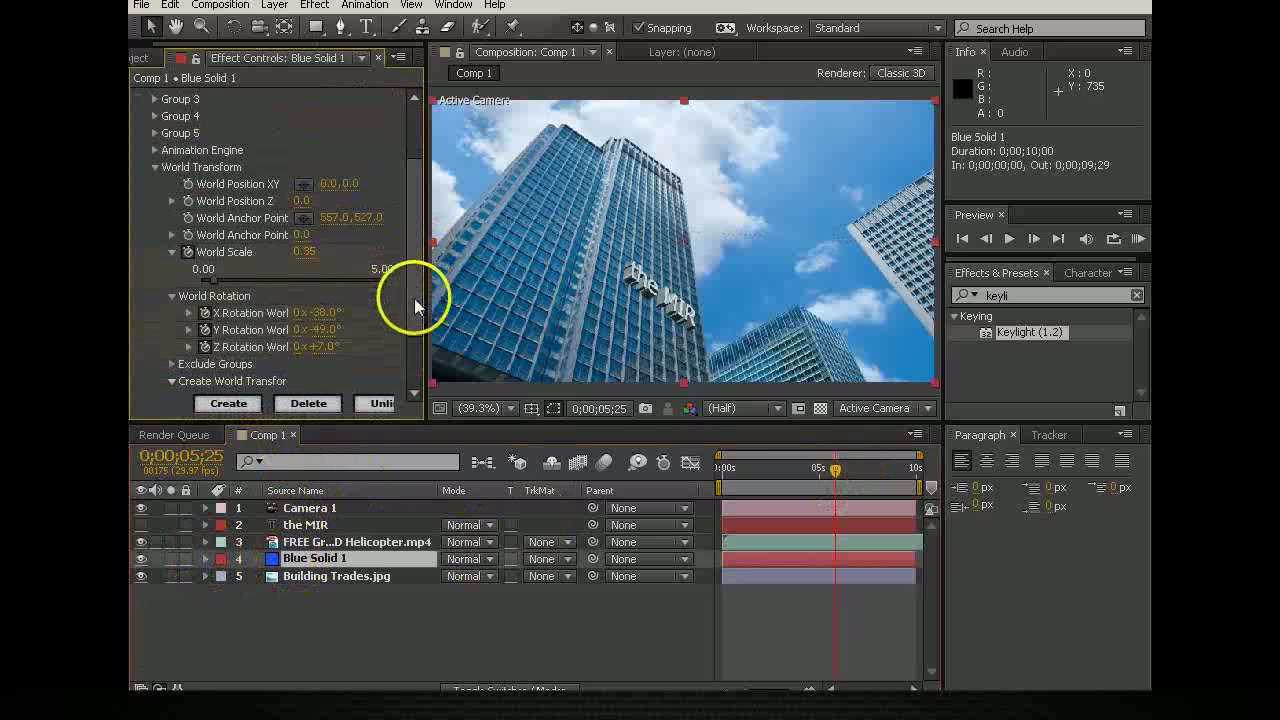
left_click(888, 475)
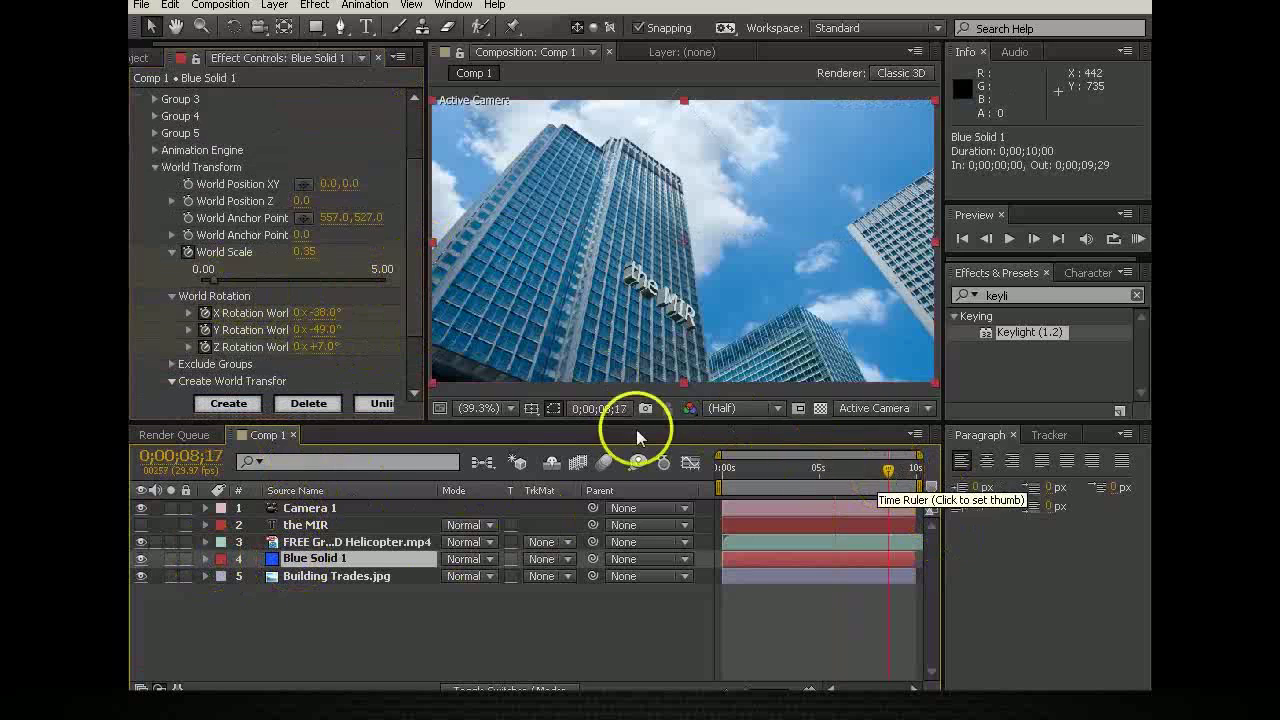
left_click(412, 297)
scroll(413, 315, "down", 1)
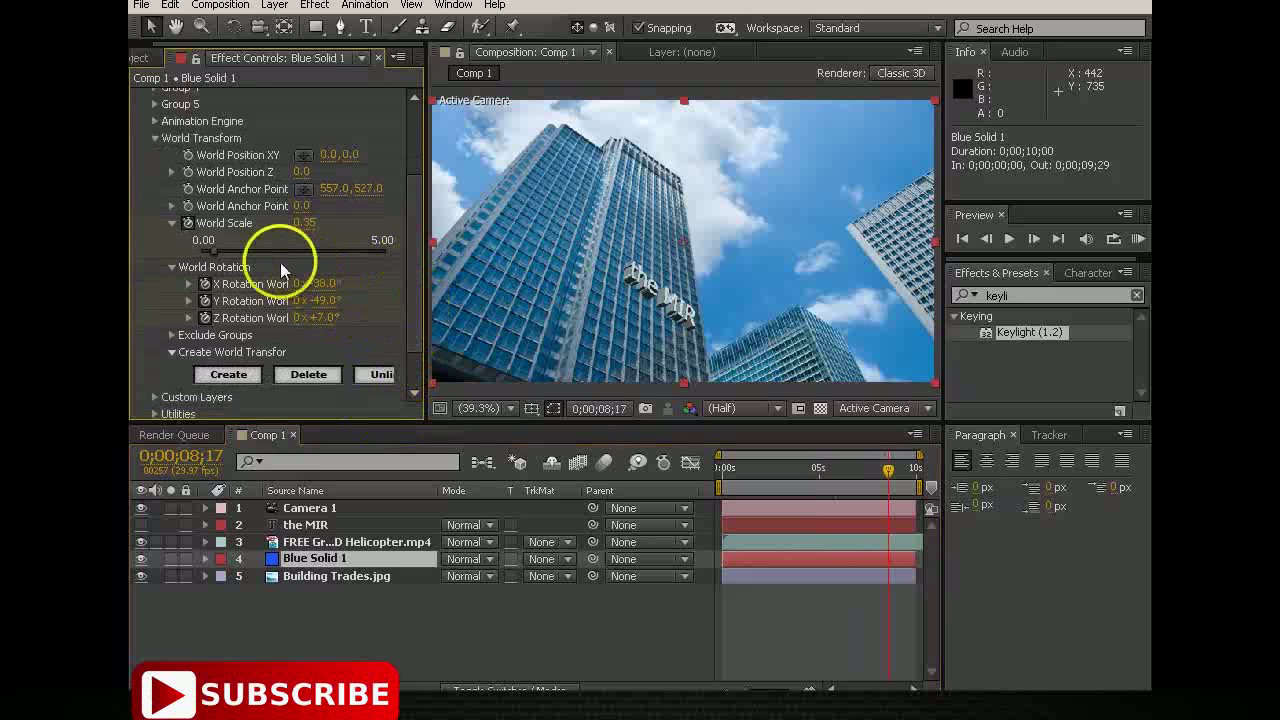
left_click_drag(214, 251, 217, 257)
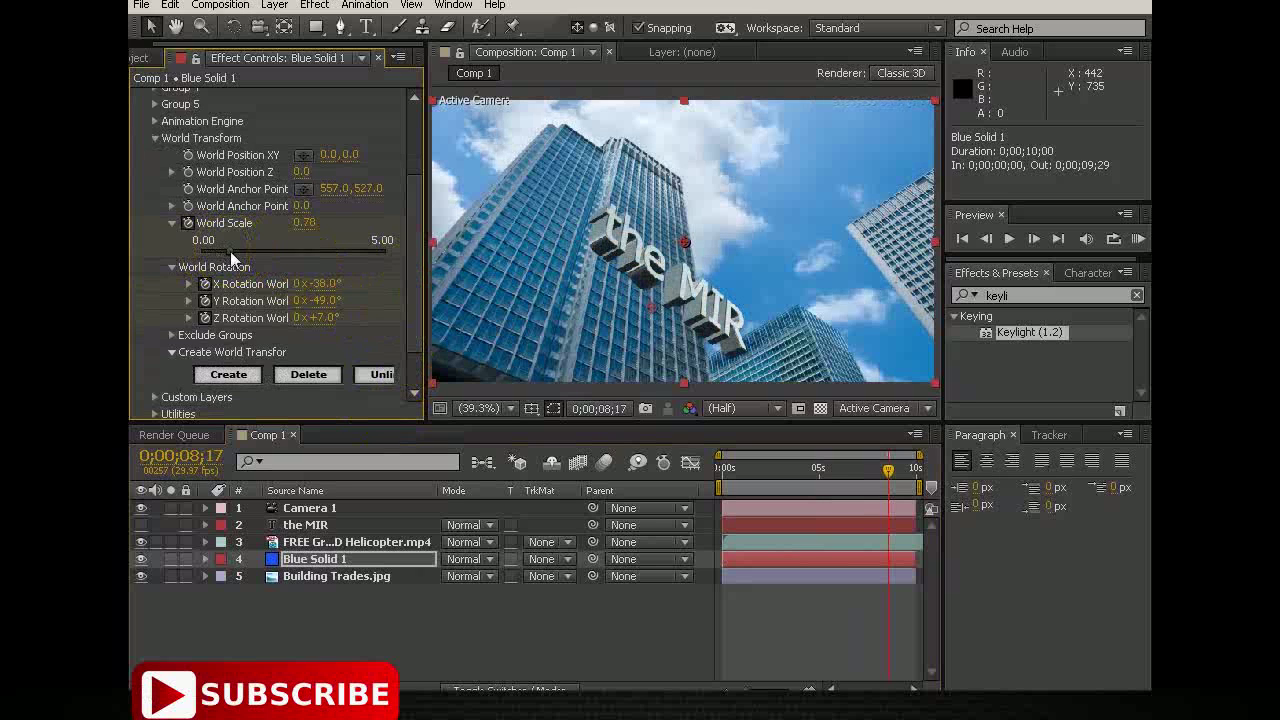
left_click_drag(232, 252, 235, 252)
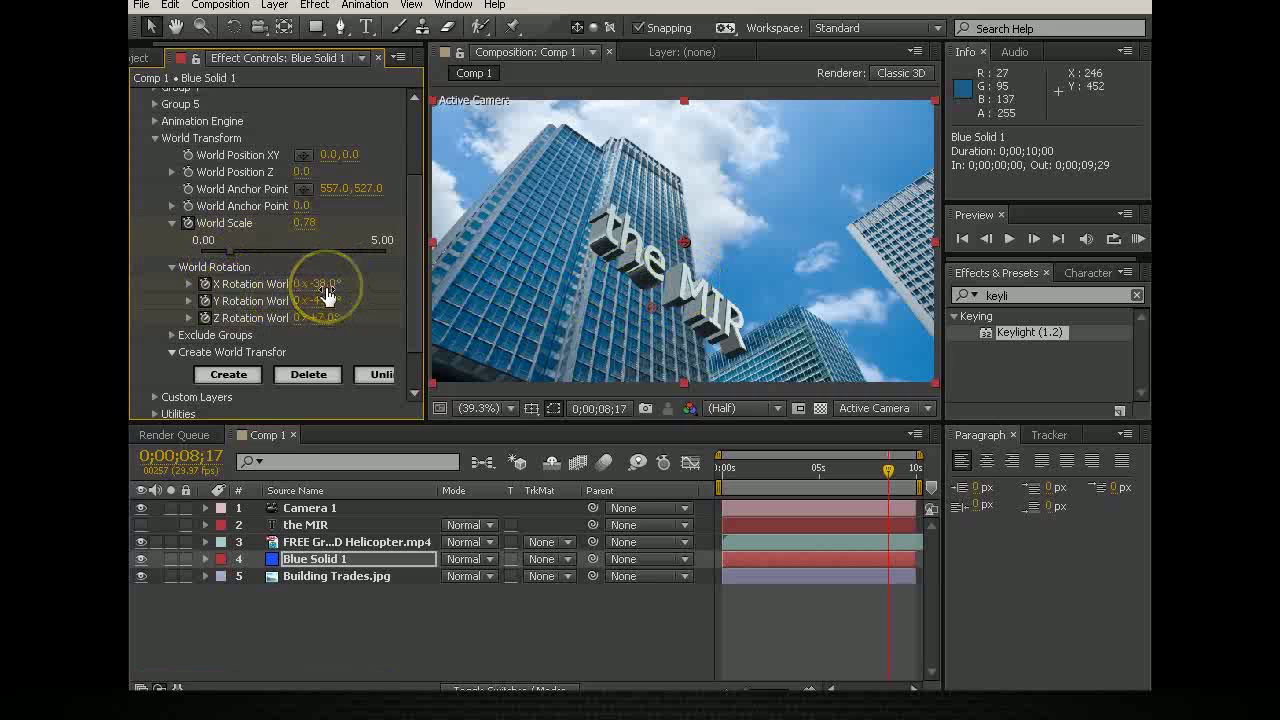
Rotate the text to face the camera at about X -31°, Y -2°, Z +1°
mouse_move(325, 295)
left_mouse_down()
mouse_move(372, 289)
mouse_move(375, 307)
left_mouse_up()
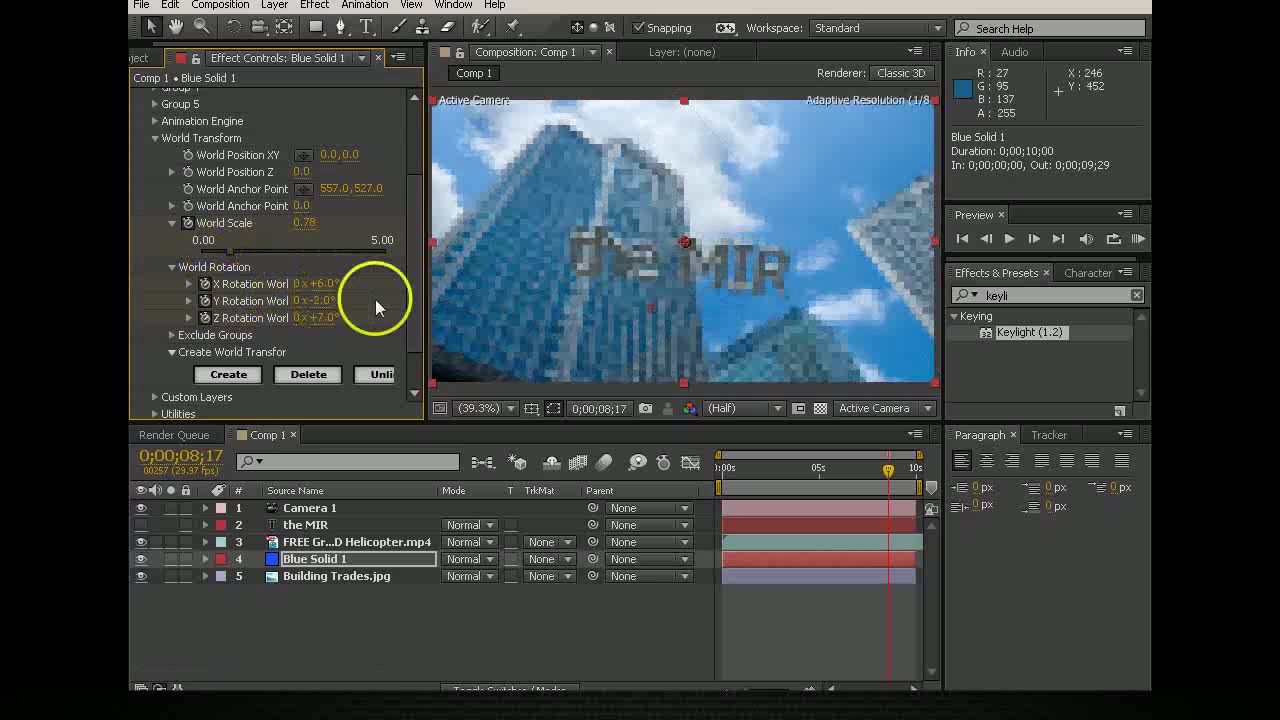
mouse_move(322, 326)
left_mouse_down()
mouse_move(308, 321)
mouse_move(341, 320)
left_mouse_up()
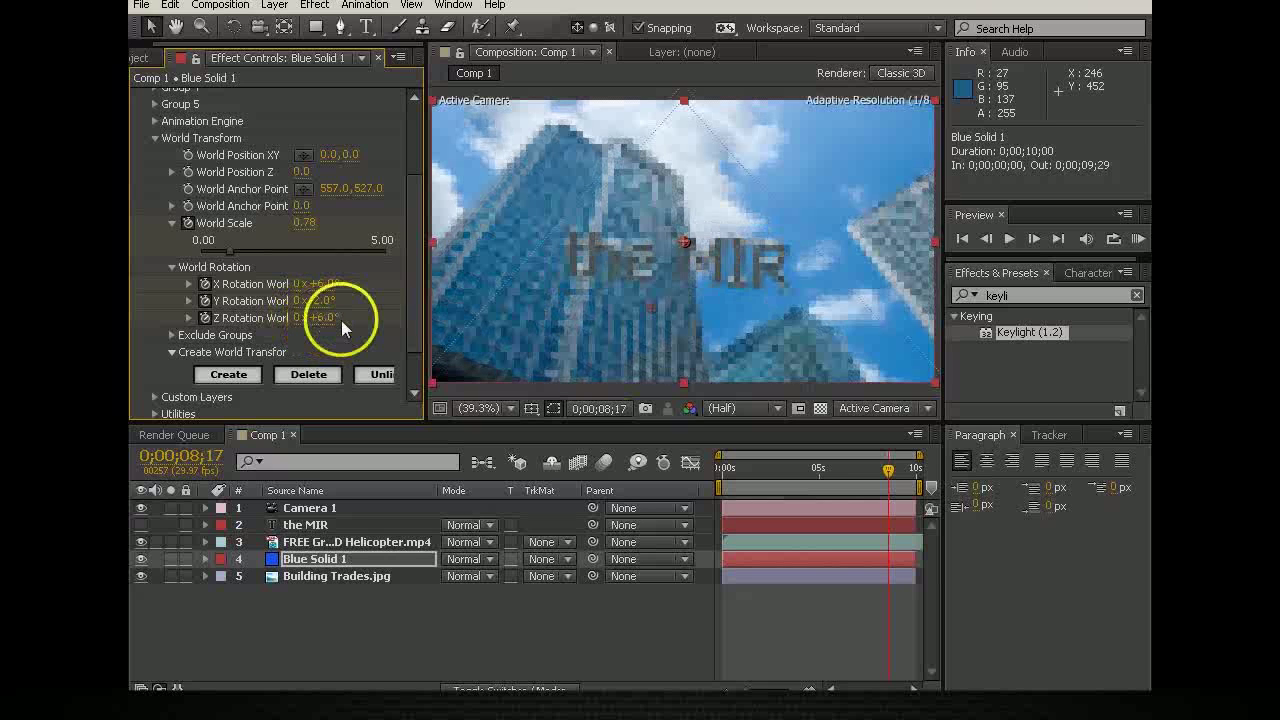
left_click_drag(323, 323, 322, 326)
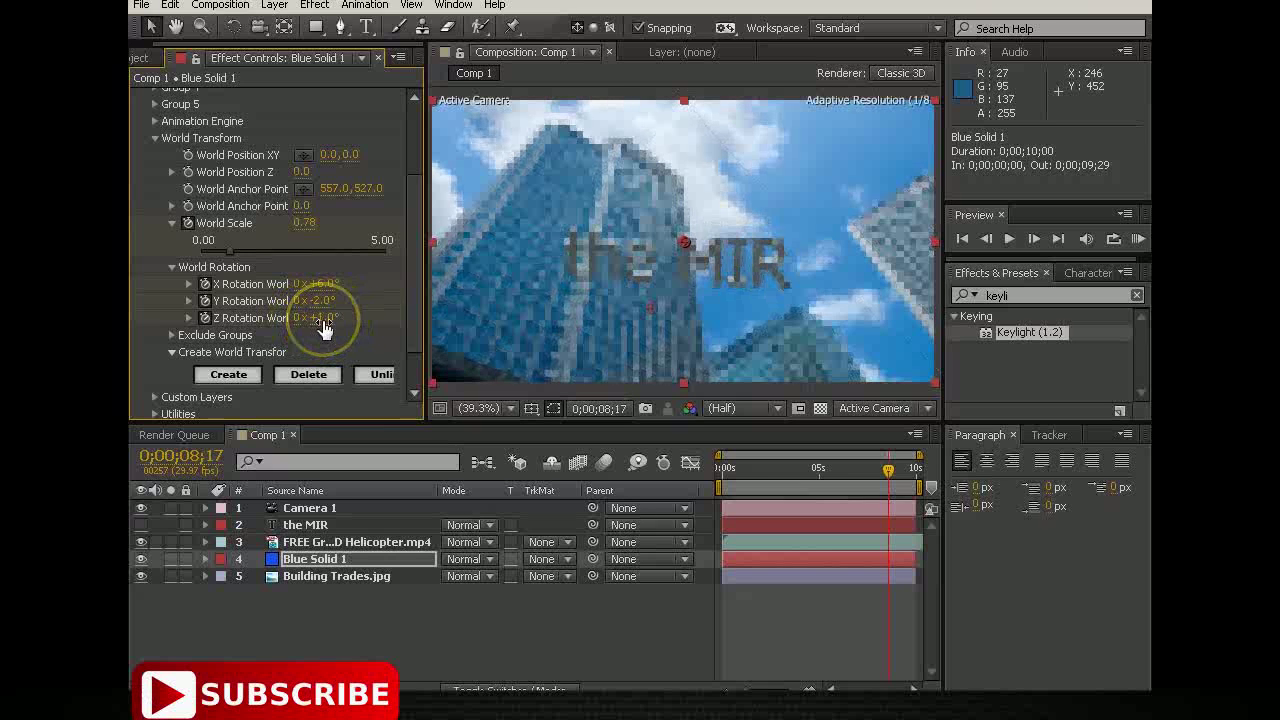
left_click_drag(322, 290, 314, 287)
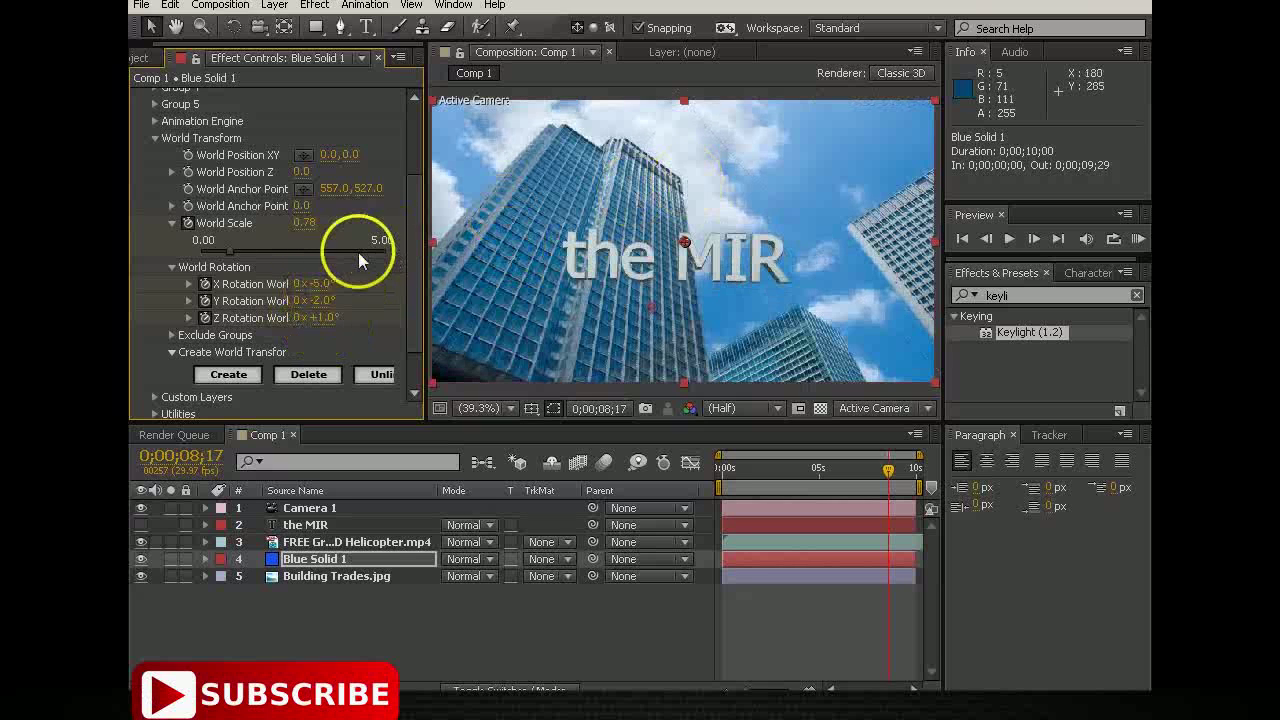
mouse_move(320, 286)
left_mouse_down()
mouse_move(328, 293)
mouse_move(314, 286)
left_mouse_up()
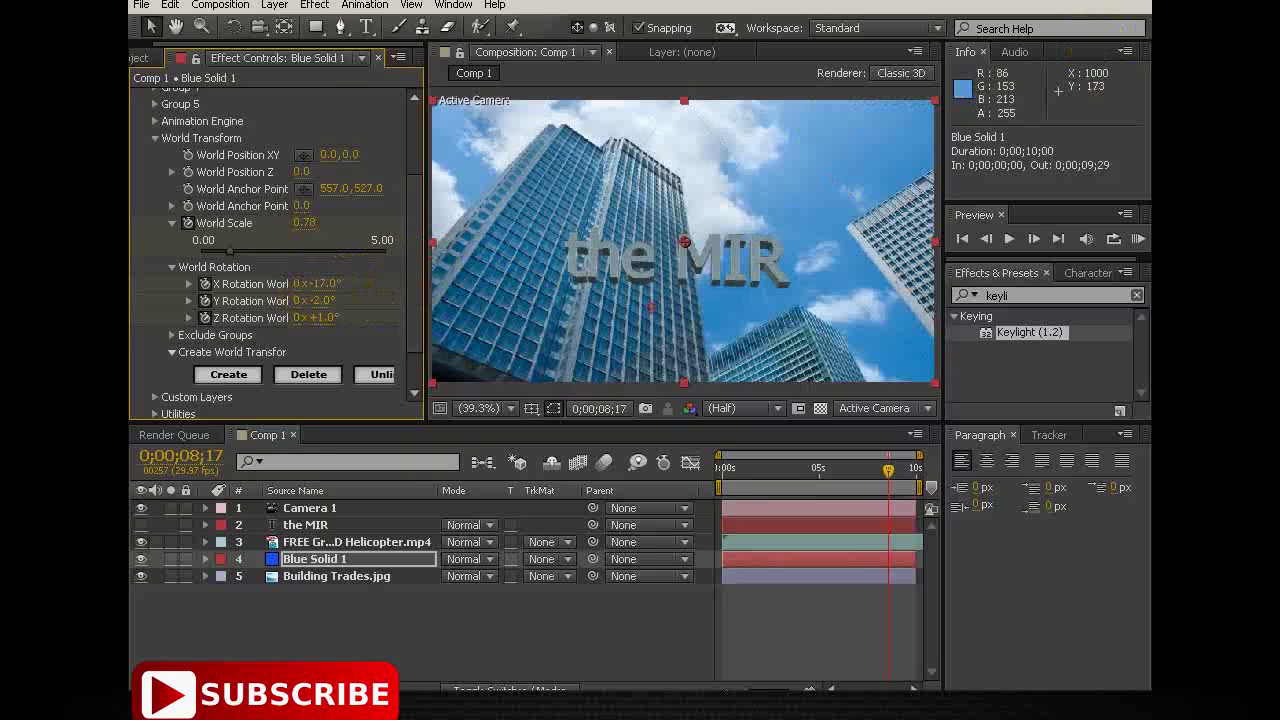
left_click(740, 490)
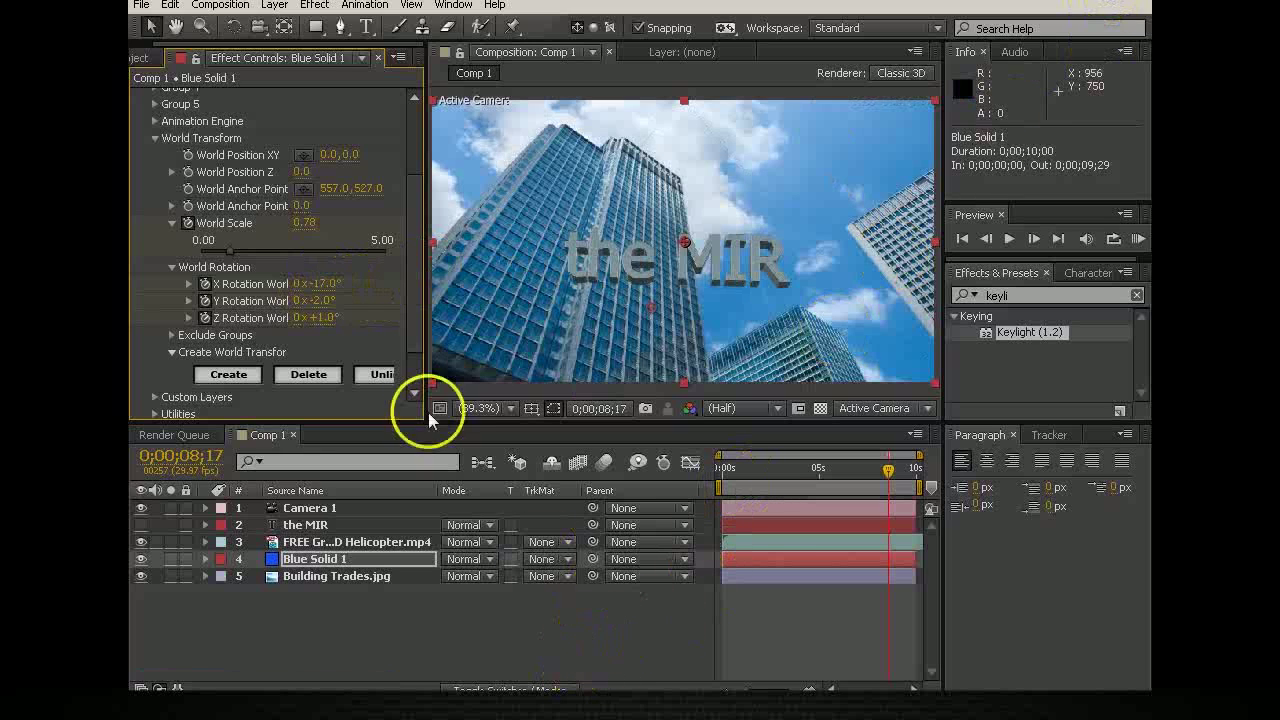
left_click_drag(325, 290, 320, 288)
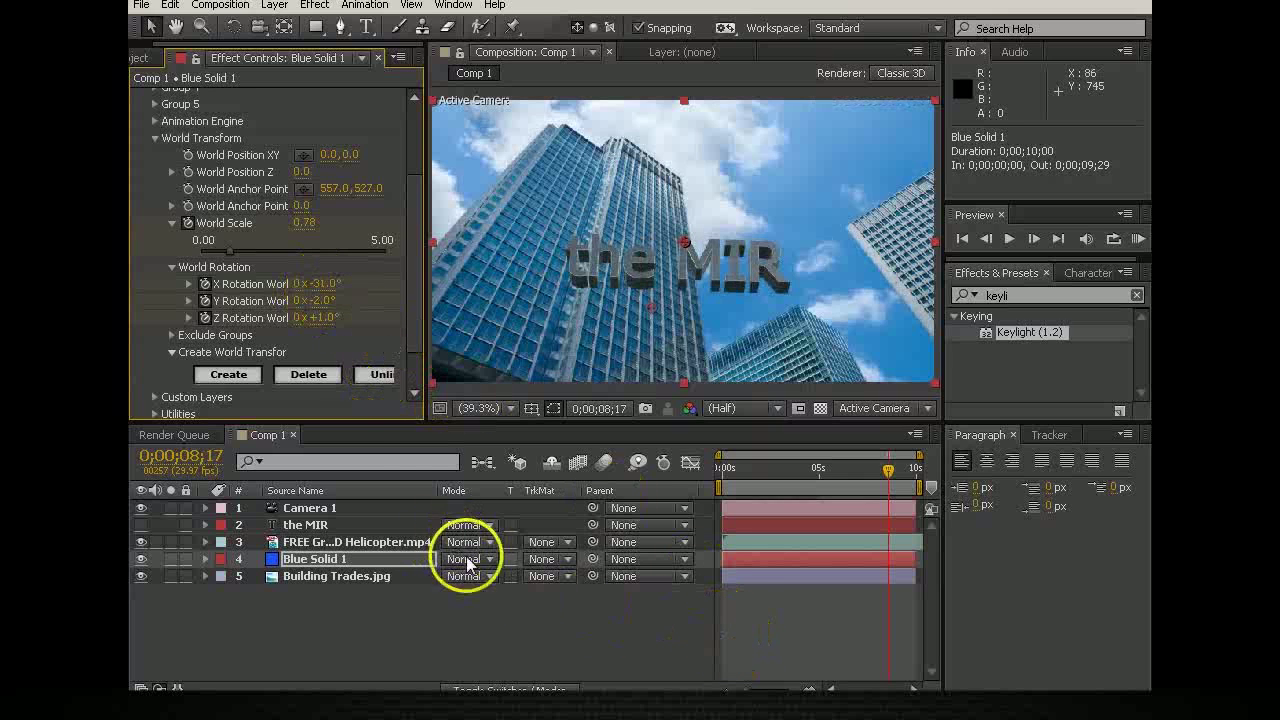
At 0;00;09;21, push the text's World Scale to its maximum of 5.00
left_click(912, 470)
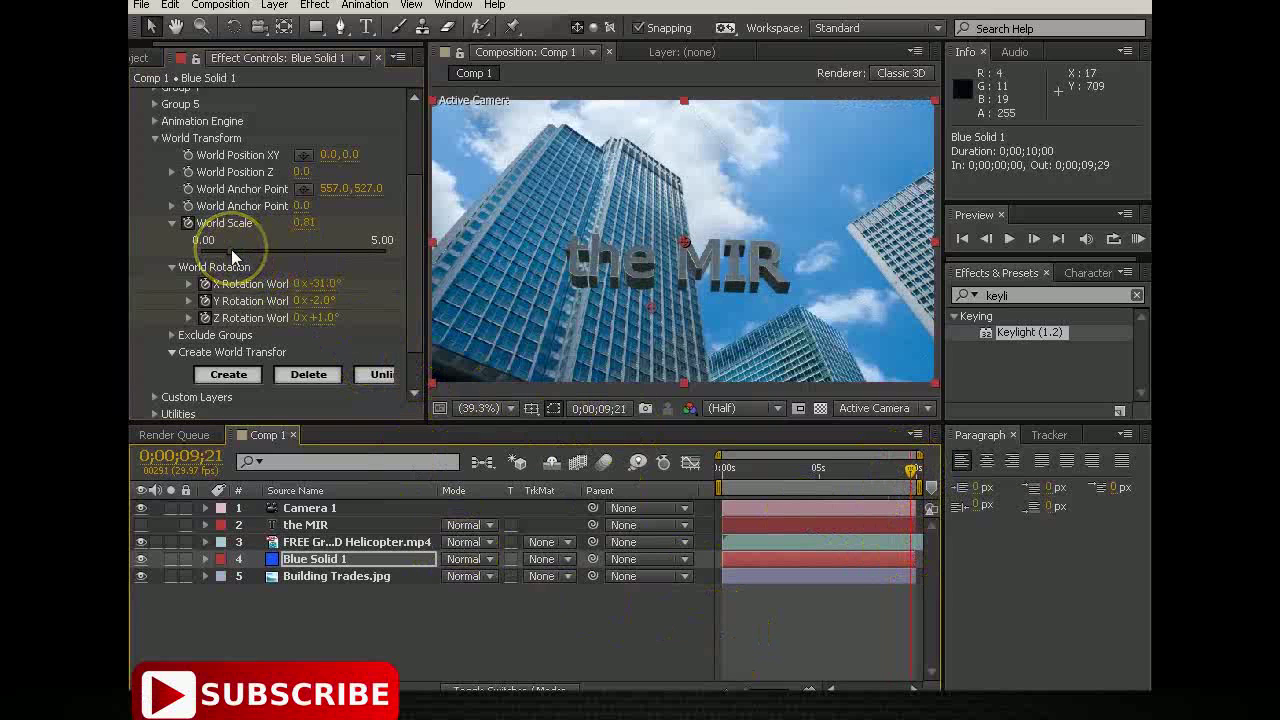
left_click_drag(232, 257, 254, 261)
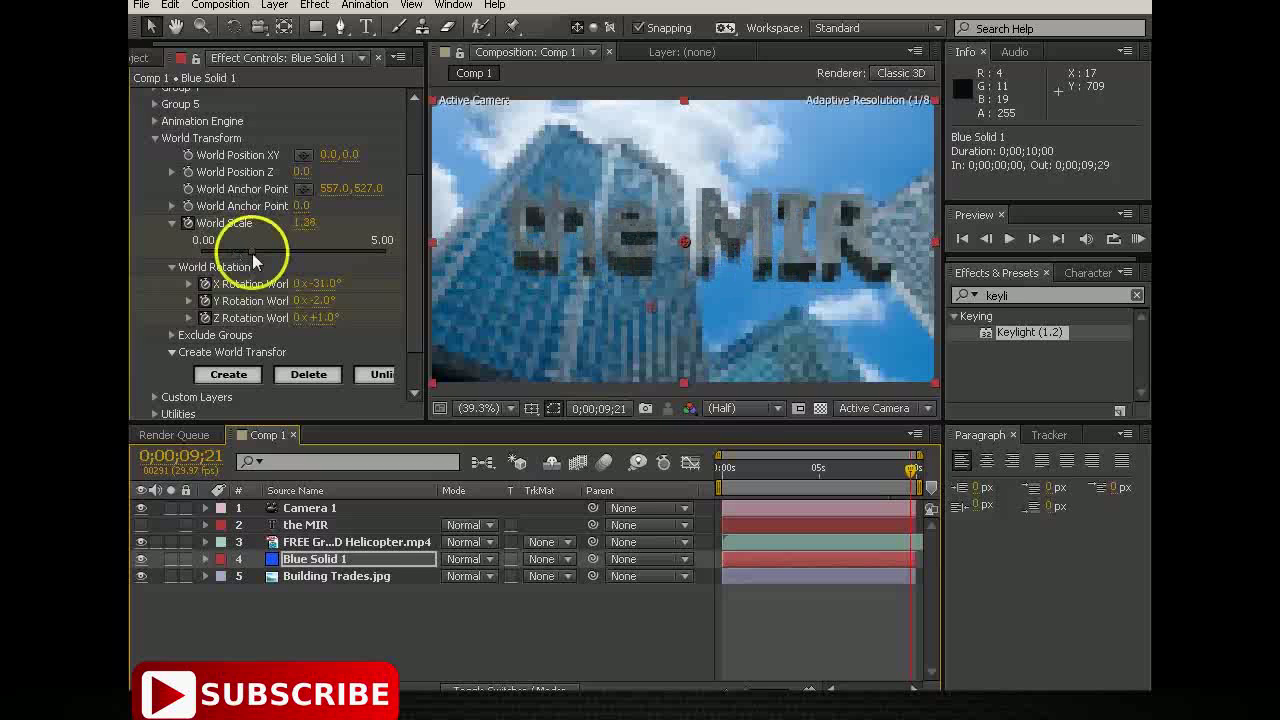
left_click_drag(253, 258, 383, 251)
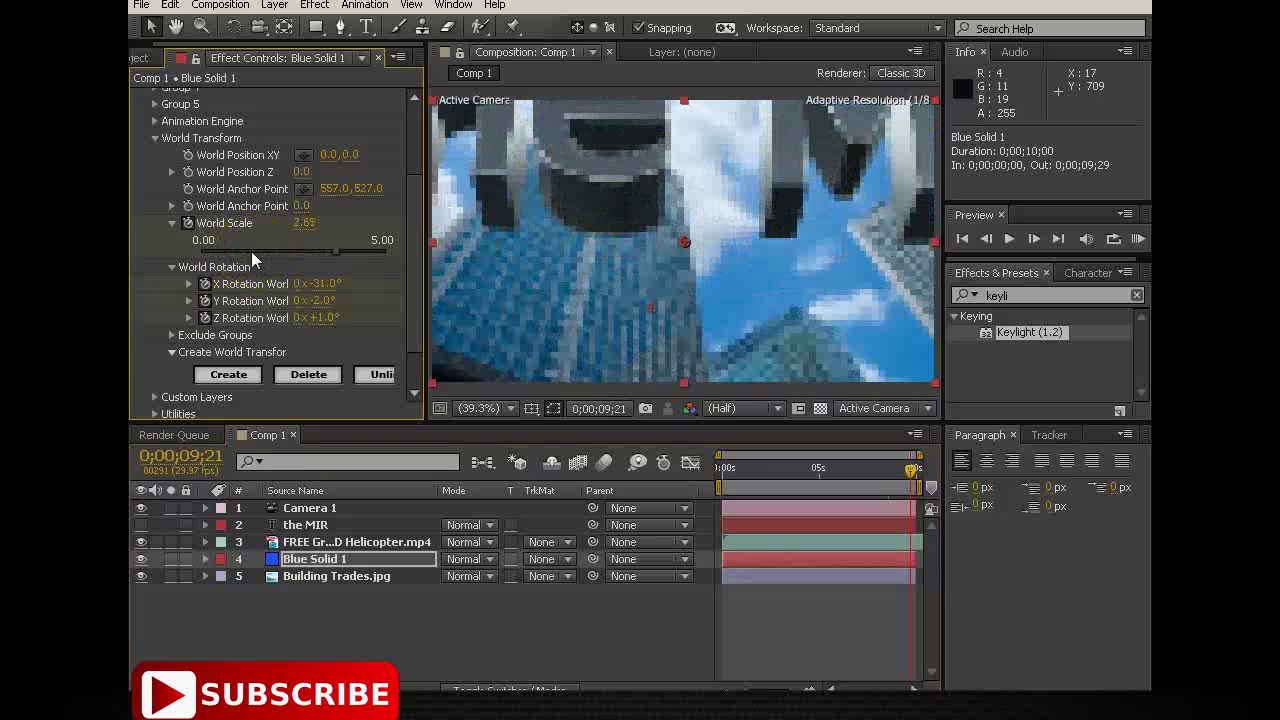
left_click_drag(252, 258, 487, 258)
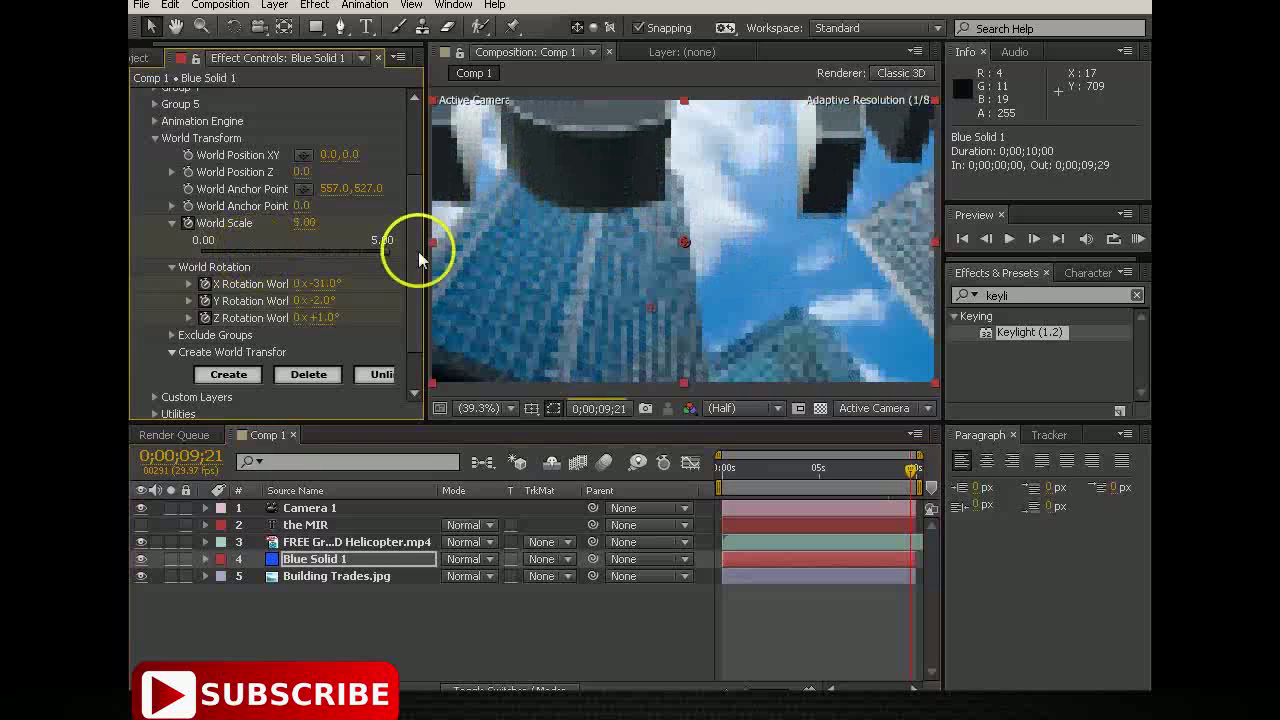